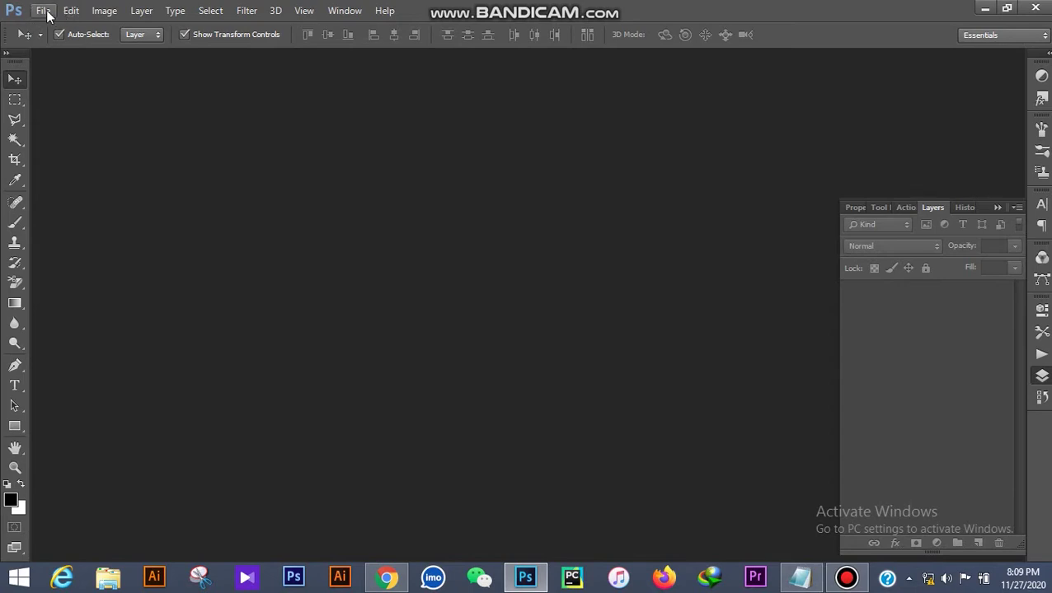
Create a white RGB document of 1280 × 720 pixels at 300 pixels/inch and dock its window as a tab
click(39, 12)
click(44, 28)
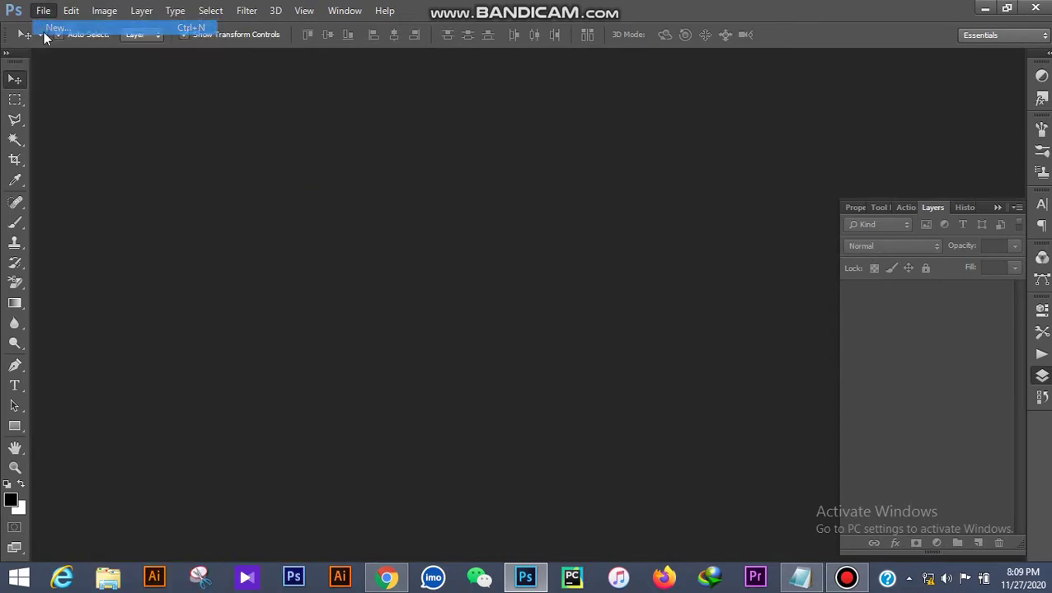
drag(492, 183, 415, 178)
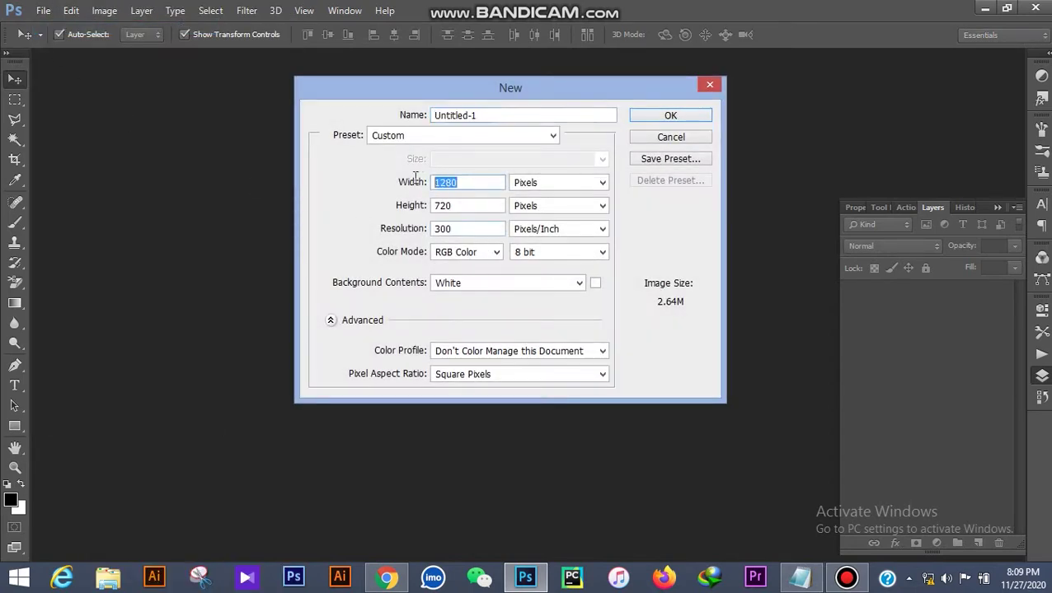
click(465, 206)
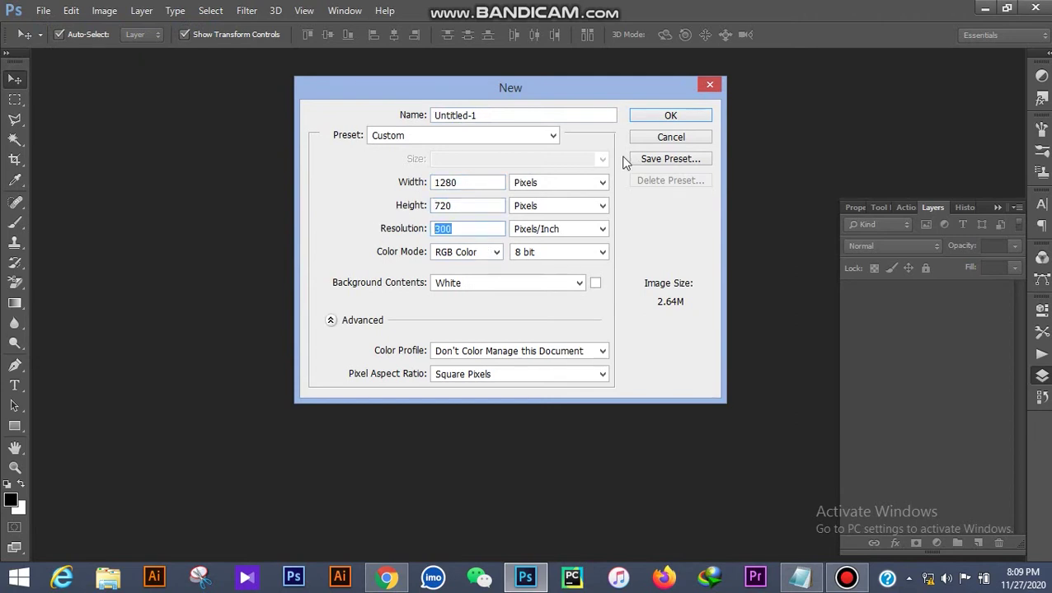
click(680, 117)
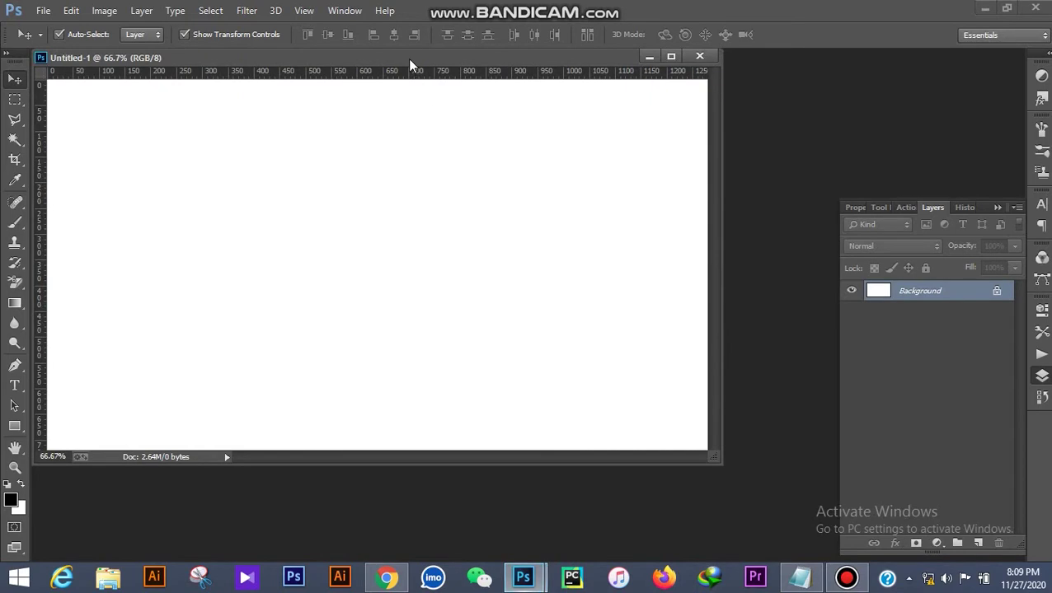
drag(407, 59, 444, 66)
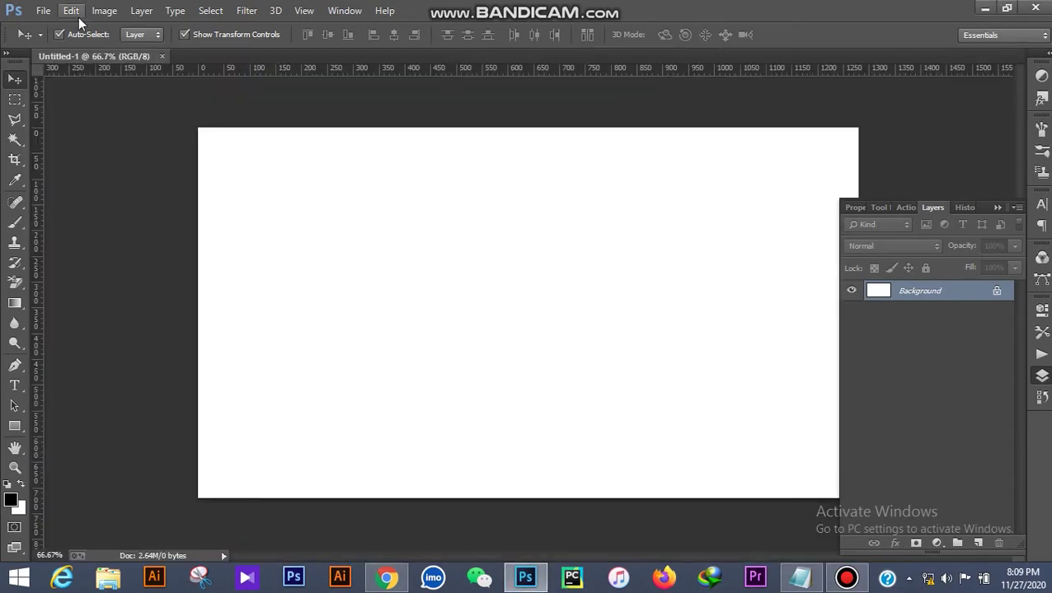
Open the iphone_x image and dock it as a tab beside the blank document
click(43, 11)
click(52, 41)
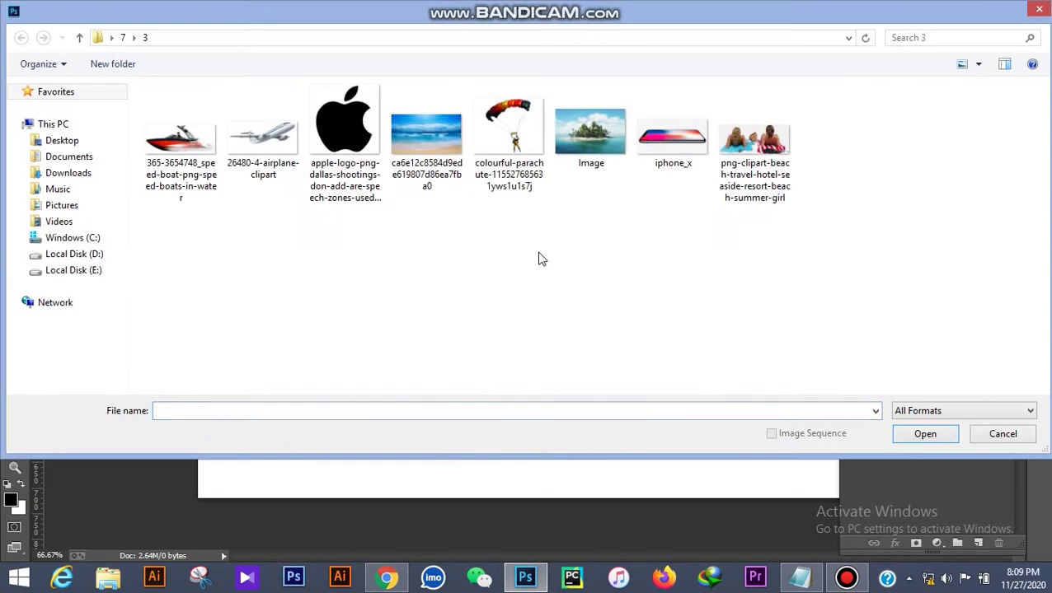
double_click(658, 137)
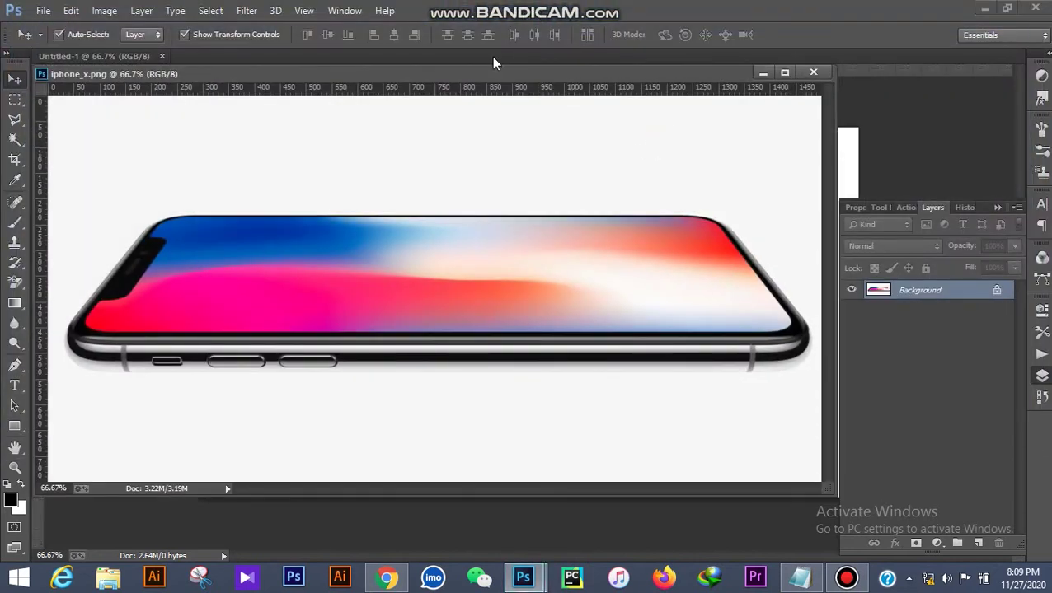
drag(518, 75, 530, 59)
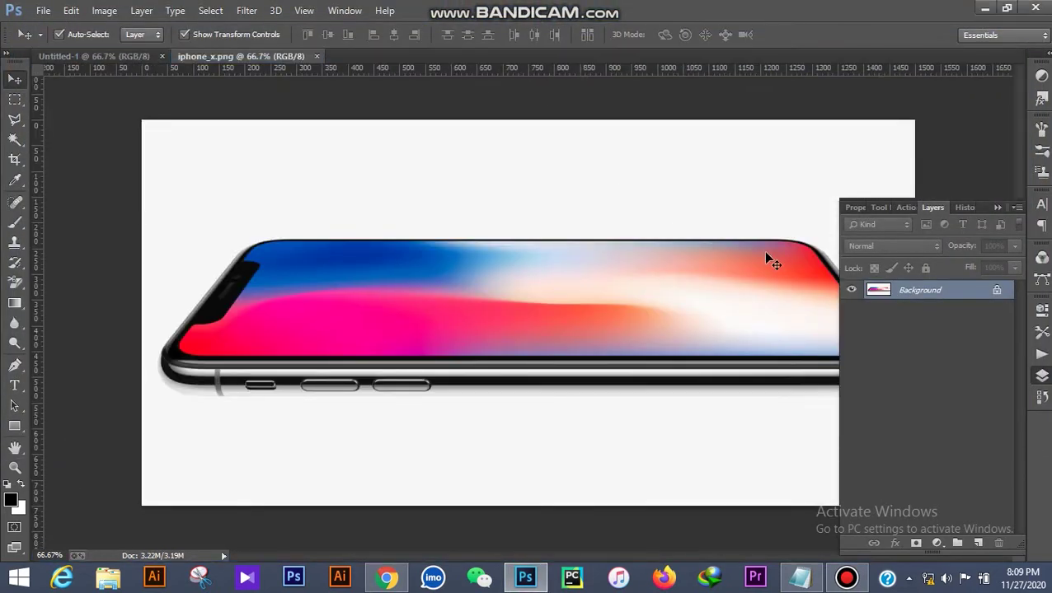
Unlock the phone image's background layer and delete the light backdrop around the phone using a Magic Wand selection
click(996, 291)
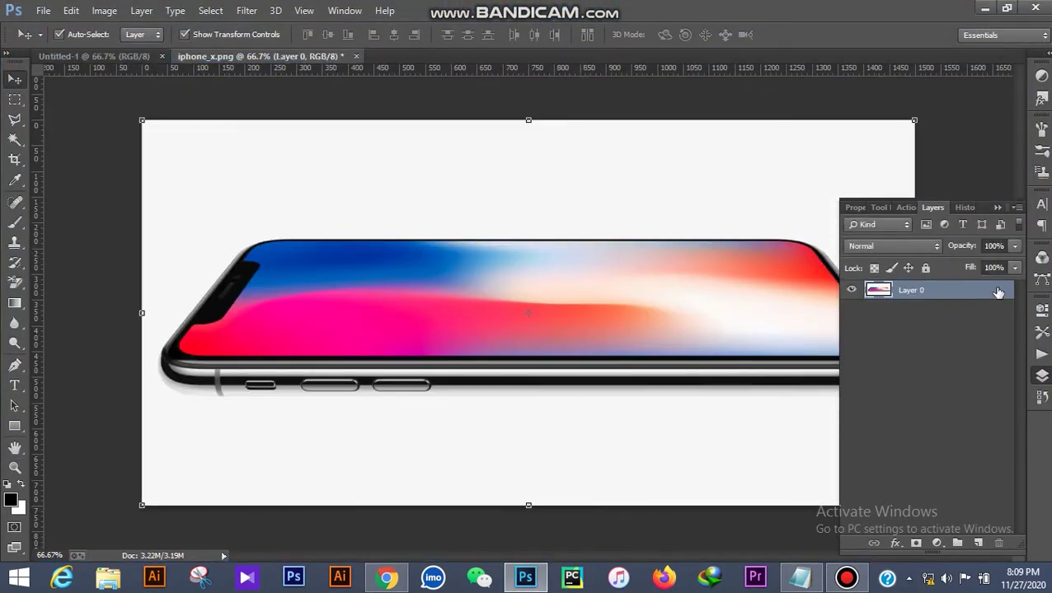
click(995, 207)
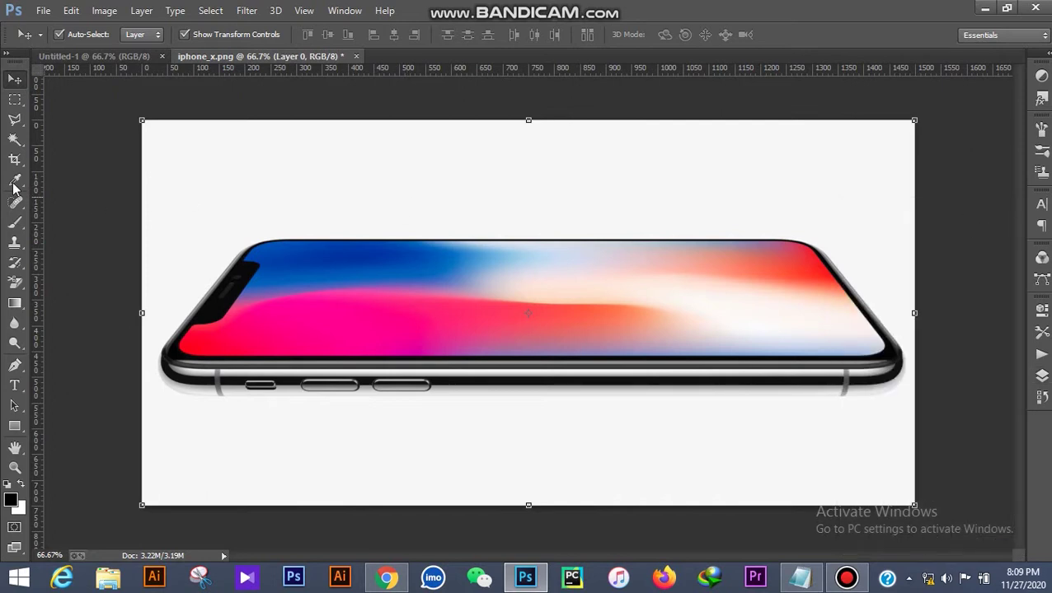
drag(15, 142, 75, 151)
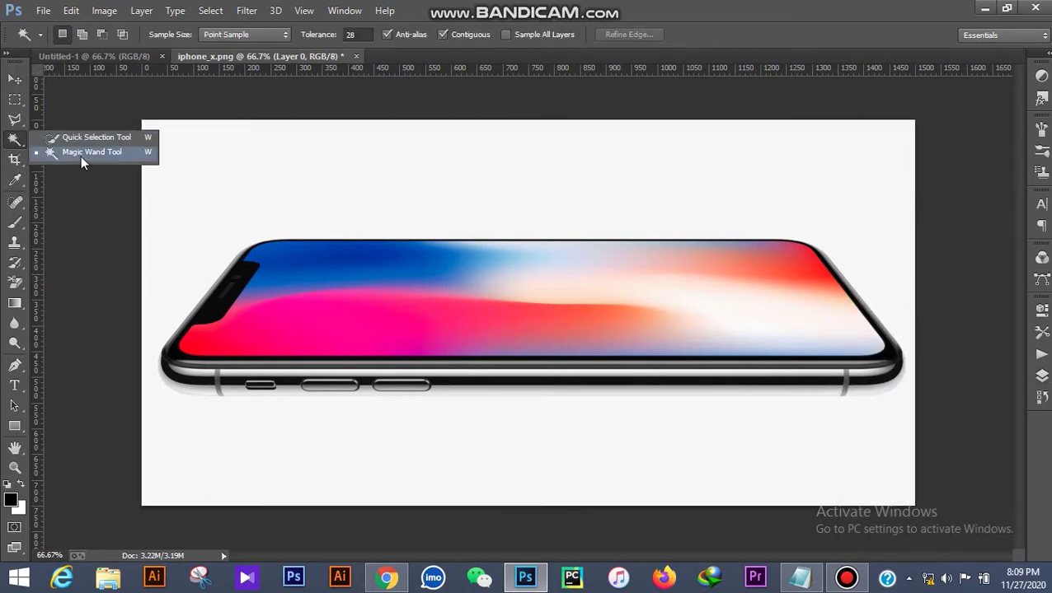
click(82, 155)
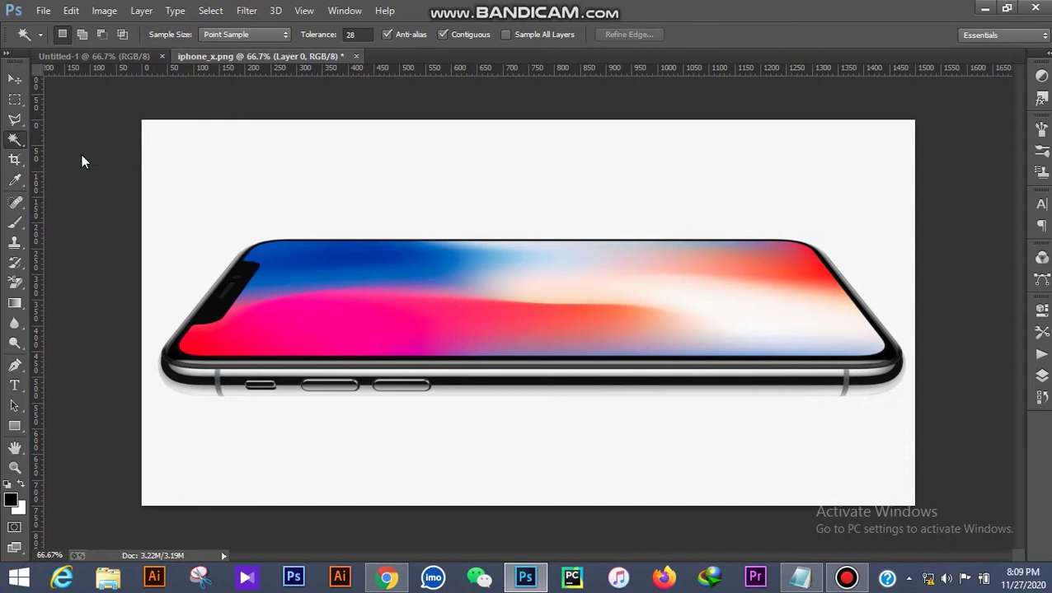
click(413, 175)
key(ctrl+d)
click(414, 191)
key(Delete)
key(ctrl+d)
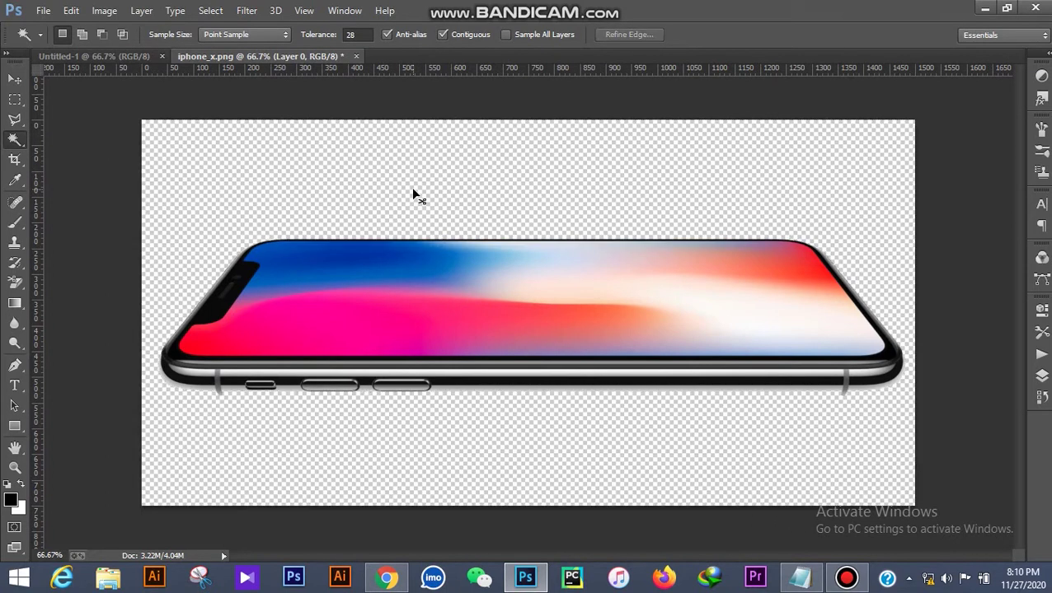
Bring the cut-out phone into the Untitled-1 document and scale it to about 1060 px wide in the canvas's lower middle
click(14, 79)
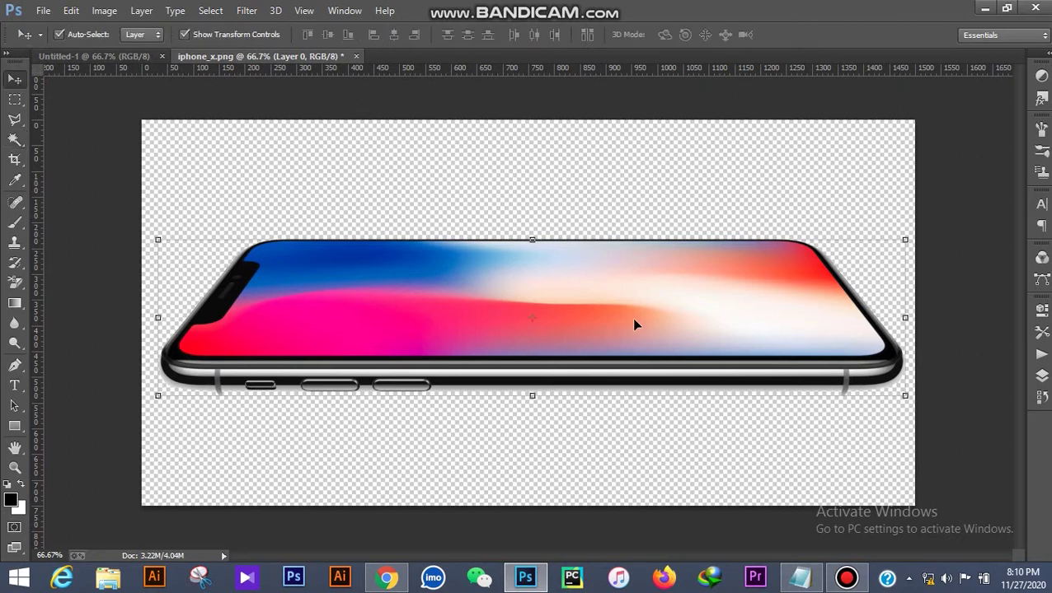
drag(577, 290, 575, 335)
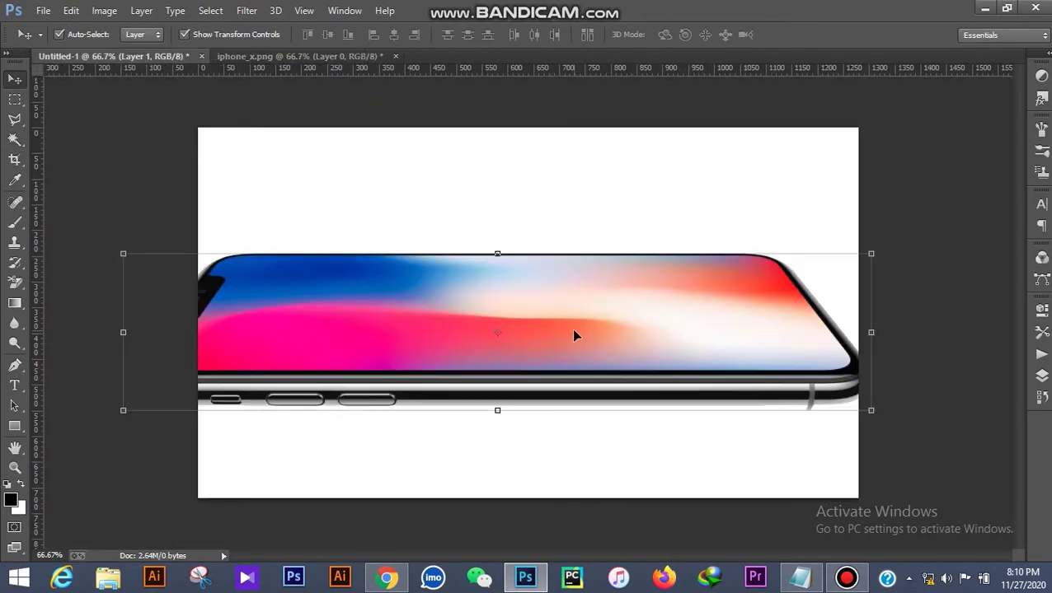
drag(871, 254, 511, 334)
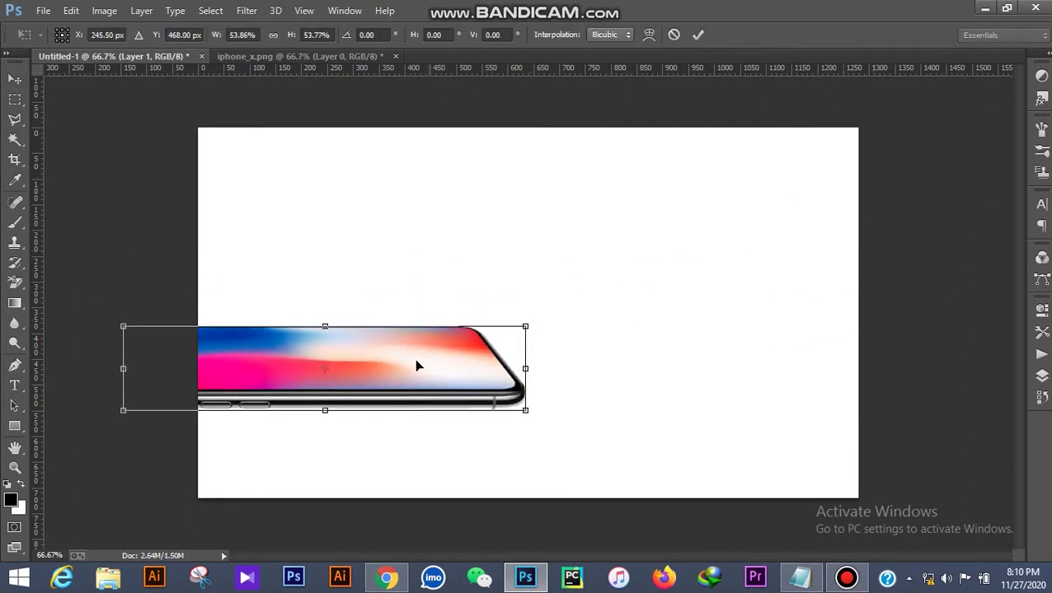
drag(414, 359, 611, 323)
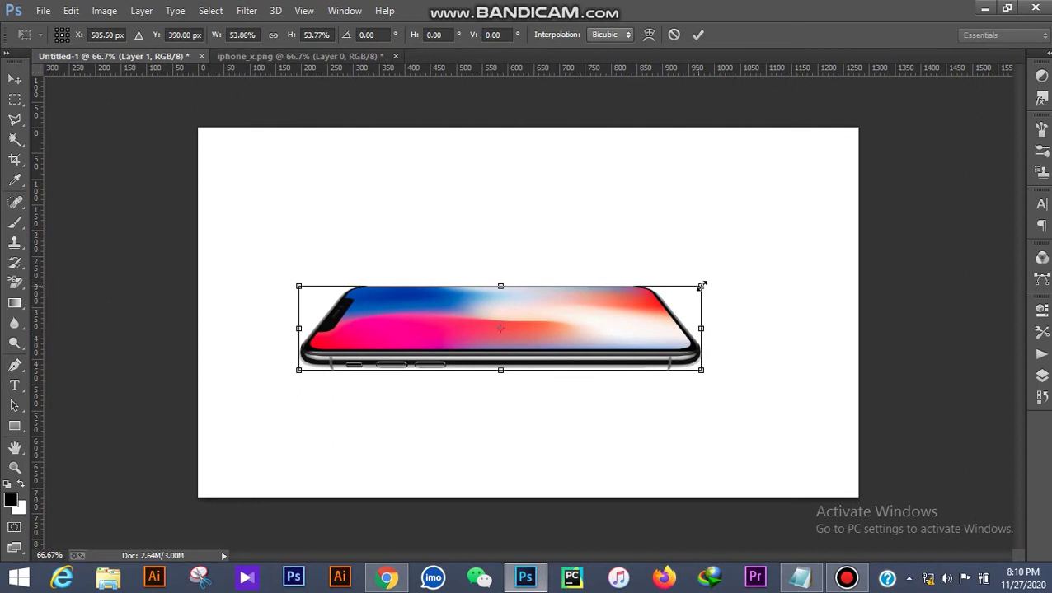
drag(701, 285, 845, 236)
mouse_move(695, 327)
mouse_down()
mouse_move(692, 347)
mouse_move(707, 331)
mouse_up()
click(697, 35)
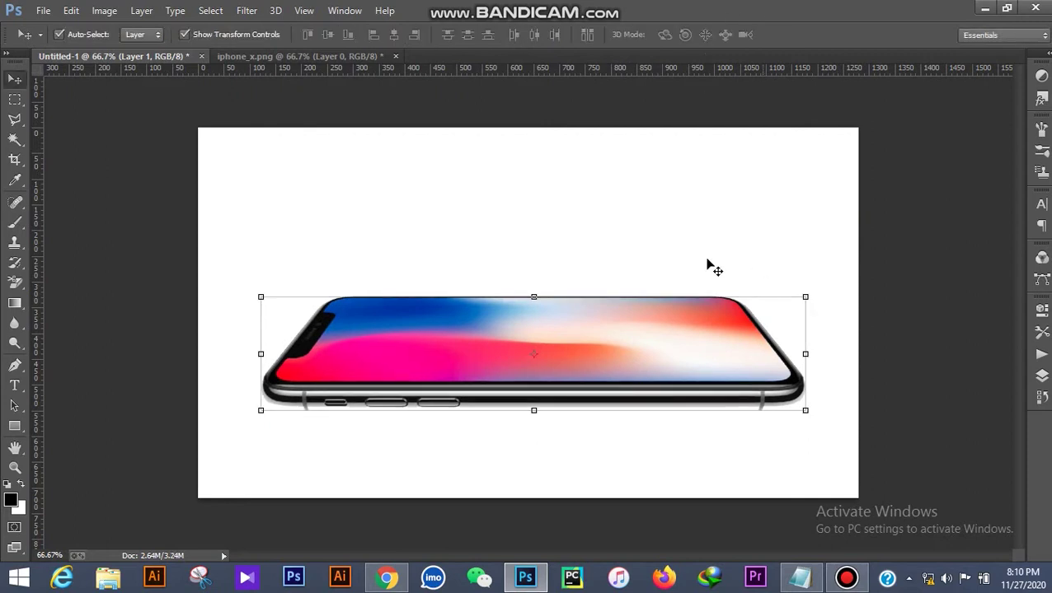
Select the whole canvas, centre the phone layer horizontally on it, and clear the selection
click(15, 99)
drag(202, 132, 915, 494)
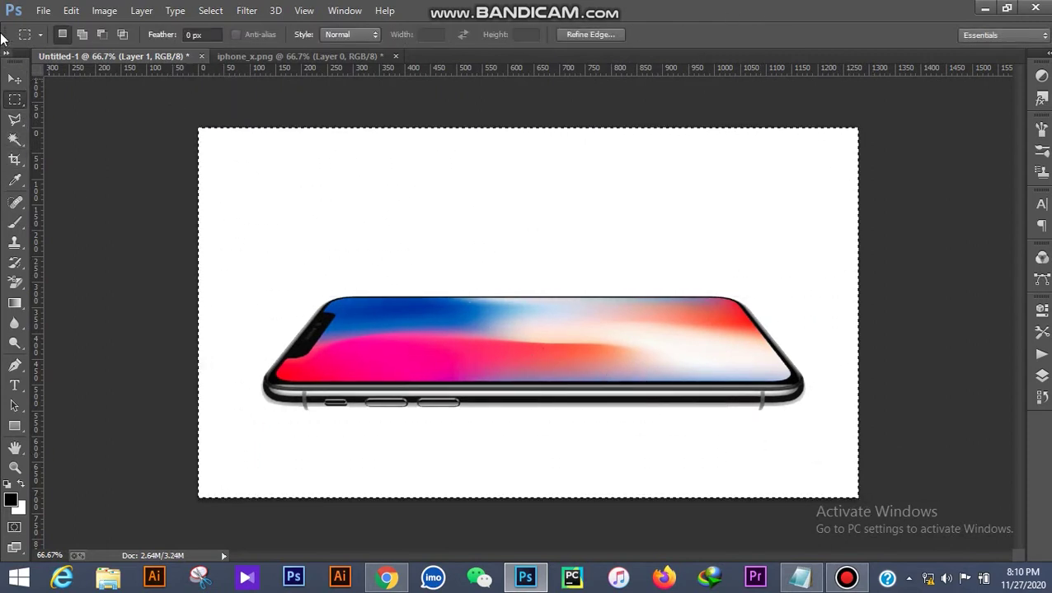
click(14, 78)
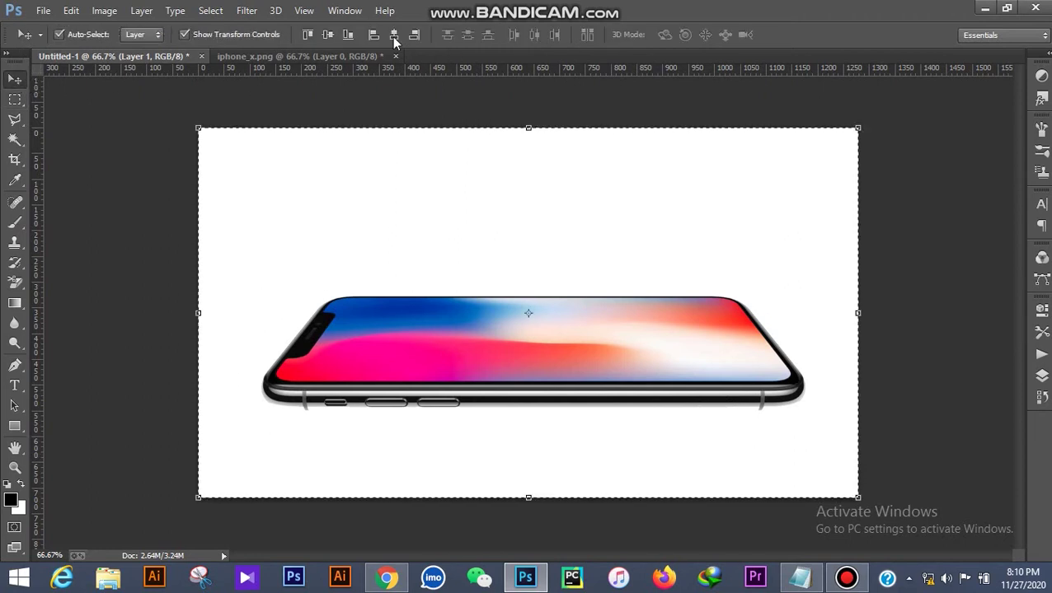
click(393, 35)
click(943, 318)
Rename the phone layer to "Iphone x"
click(1042, 376)
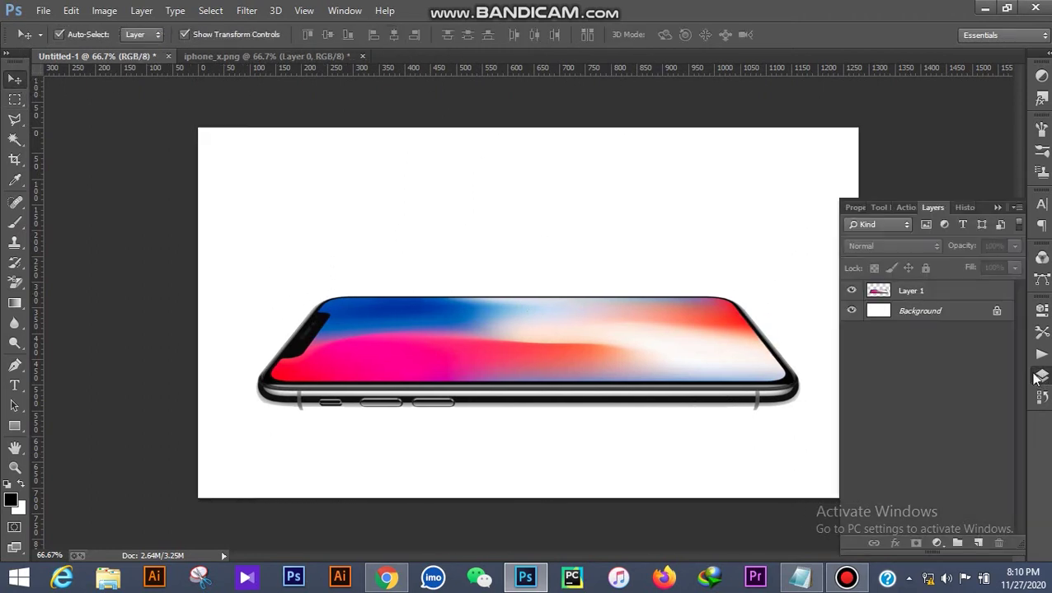
click(911, 293)
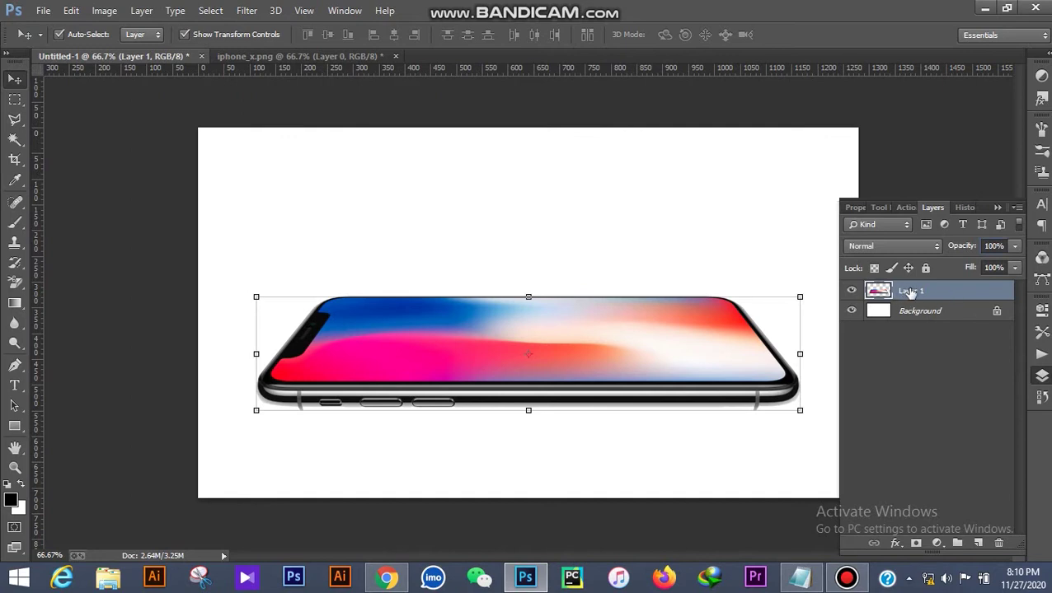
double_click(909, 292)
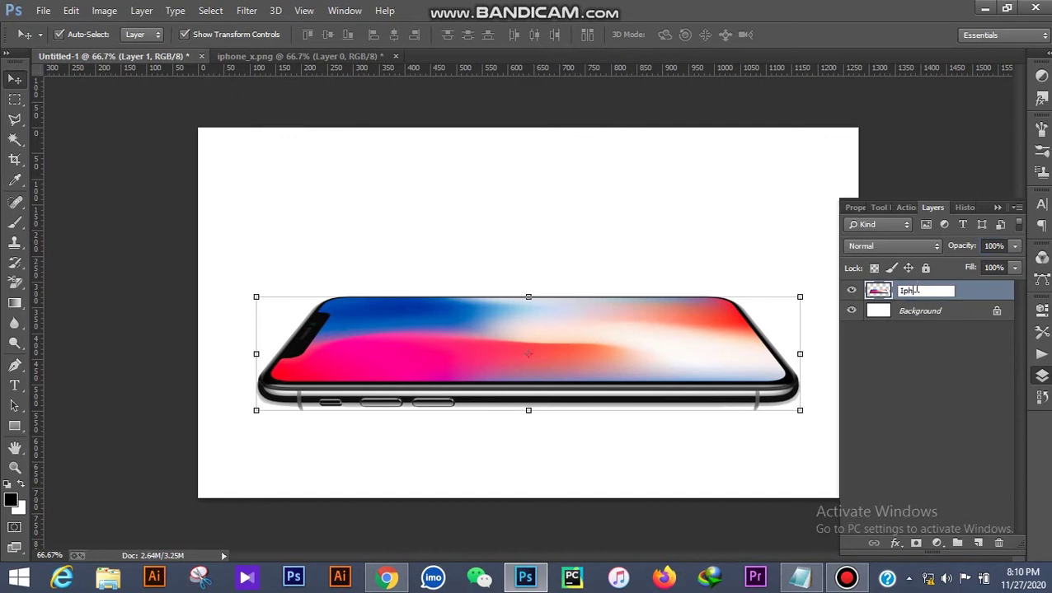
text(Iphone x)
key(Return)
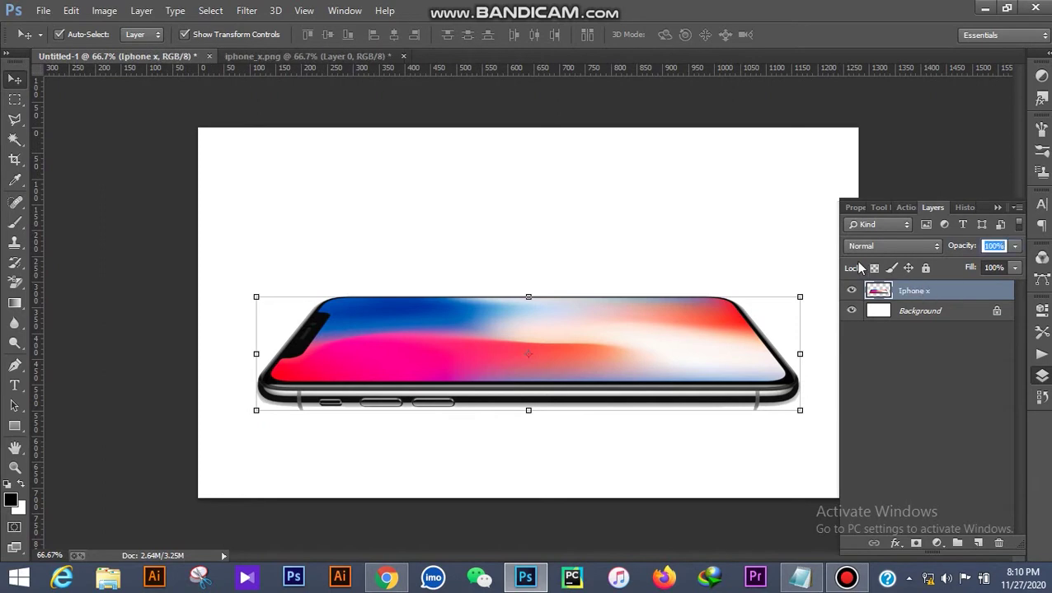
Set the Pen tool to Path mode and start a path at the upper-left corner of the phone's screen
click(15, 365)
scroll(543, 289, up, 4)
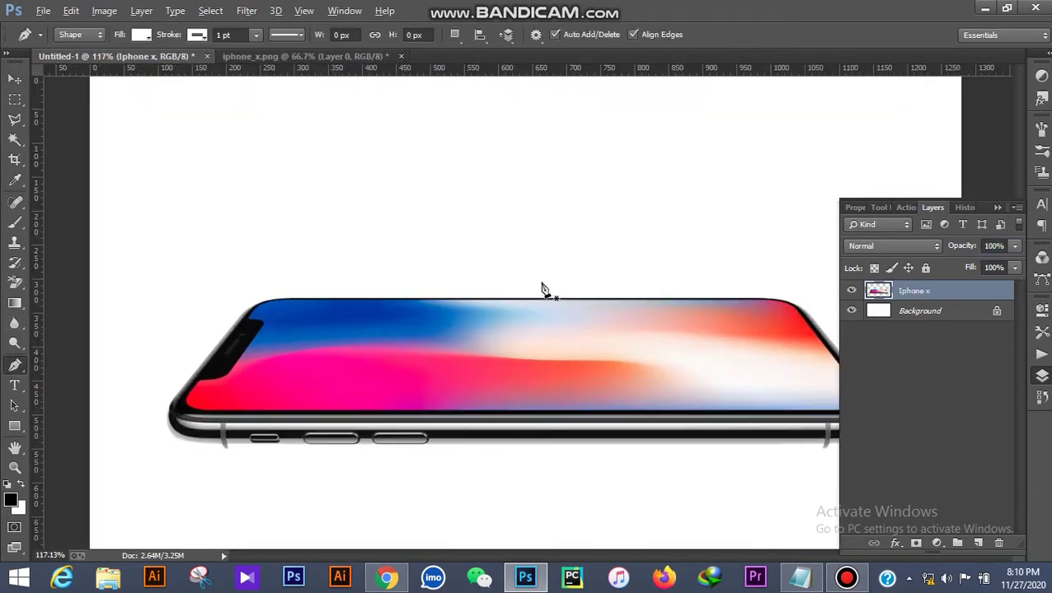
scroll(160, 346, up, 3)
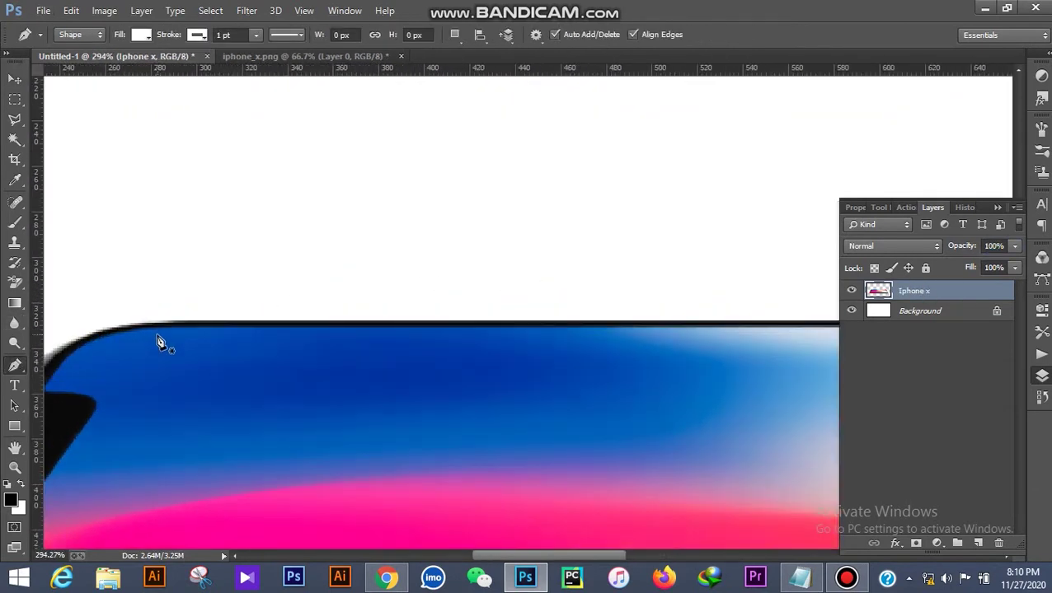
click(72, 35)
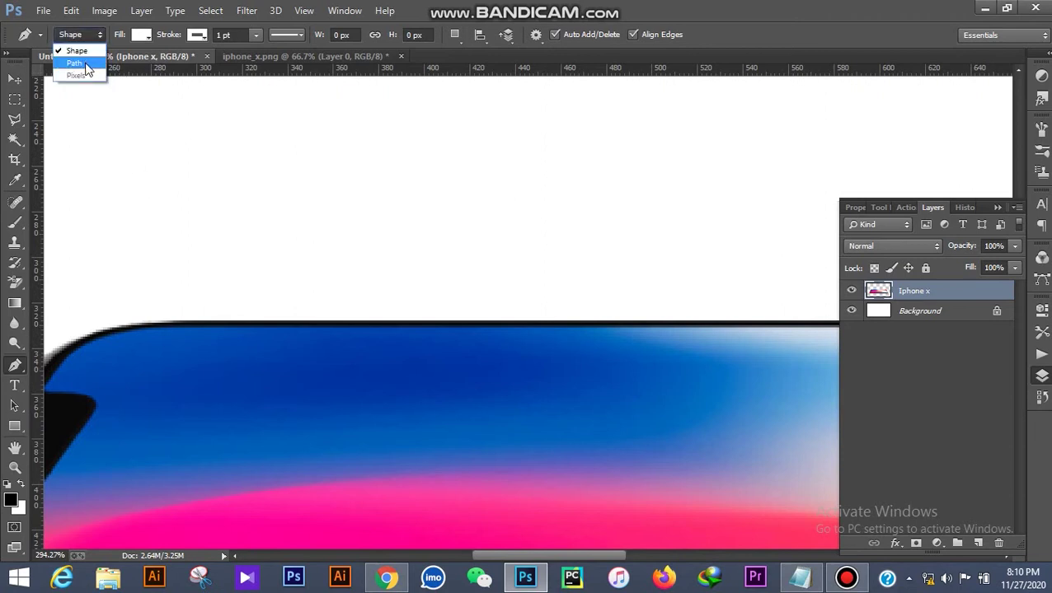
click(76, 64)
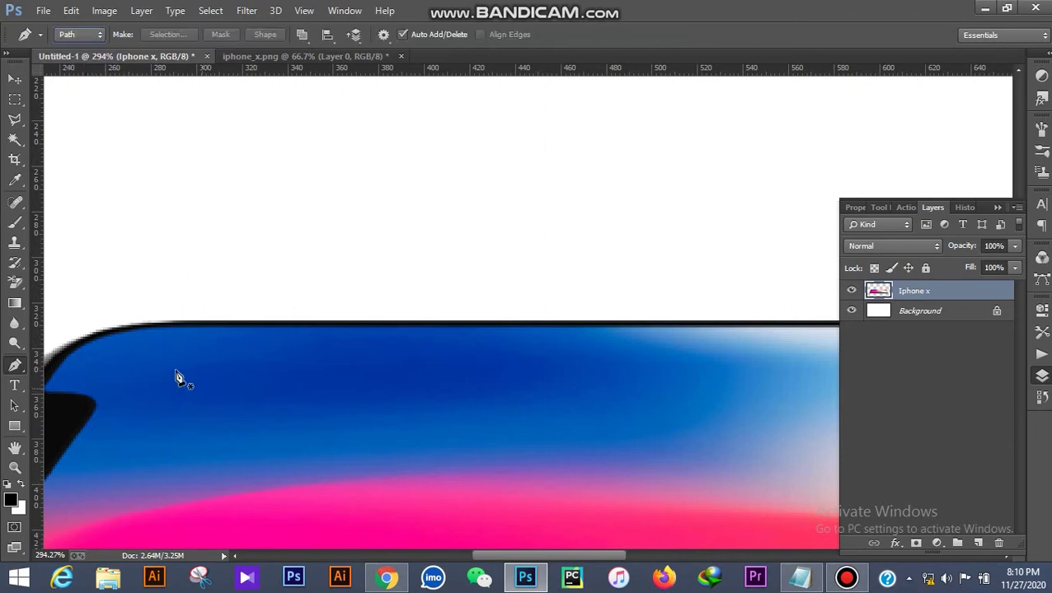
click(163, 329)
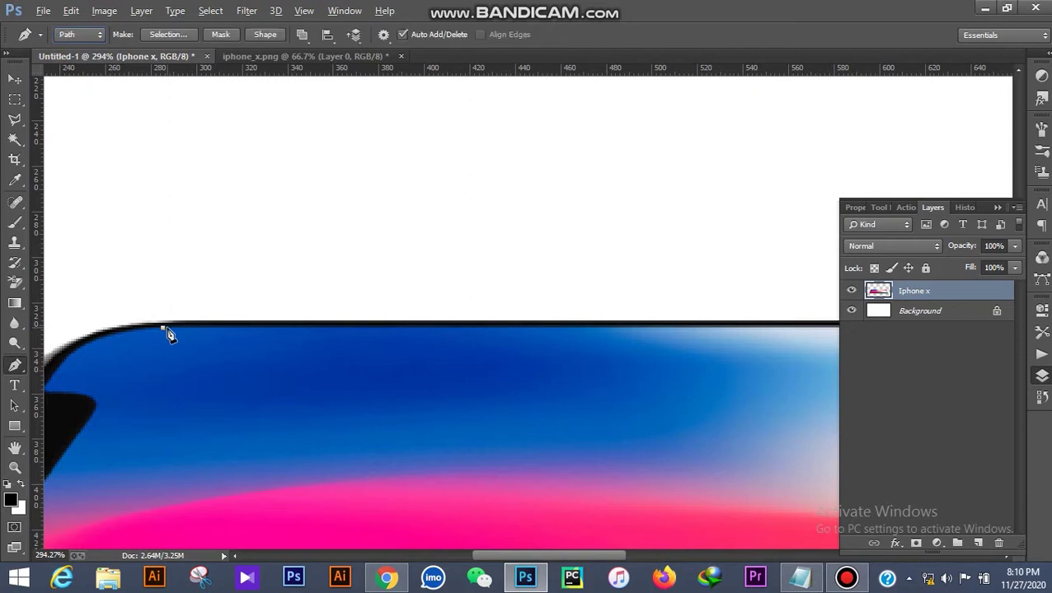
Continue the pen path straight along the top edge of the phone's screen to the start of its upper-right corner
click(15, 468)
drag(389, 396, 315, 435)
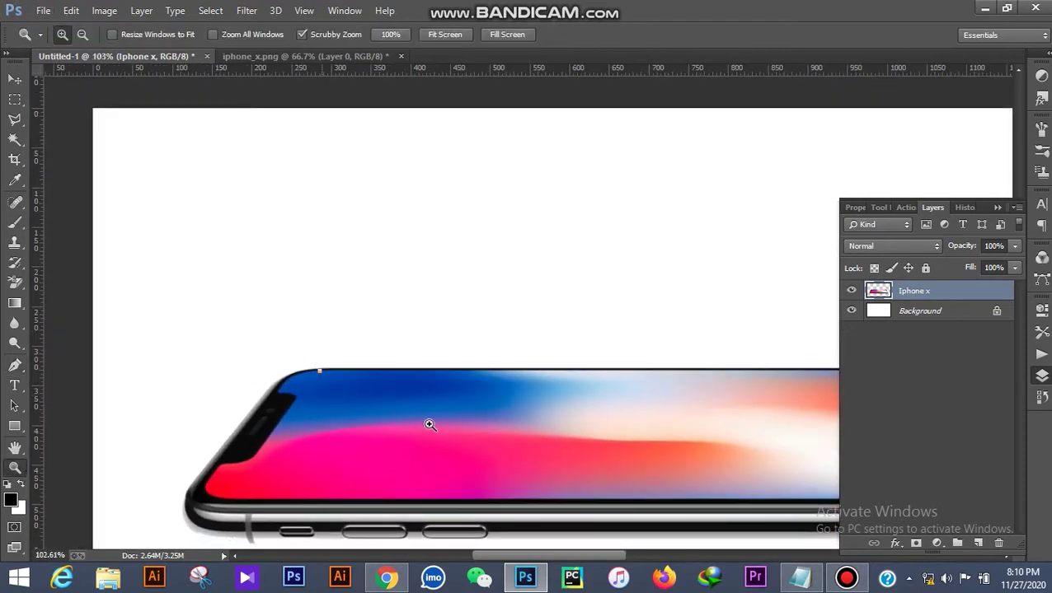
drag(427, 424, 373, 433)
click(536, 434)
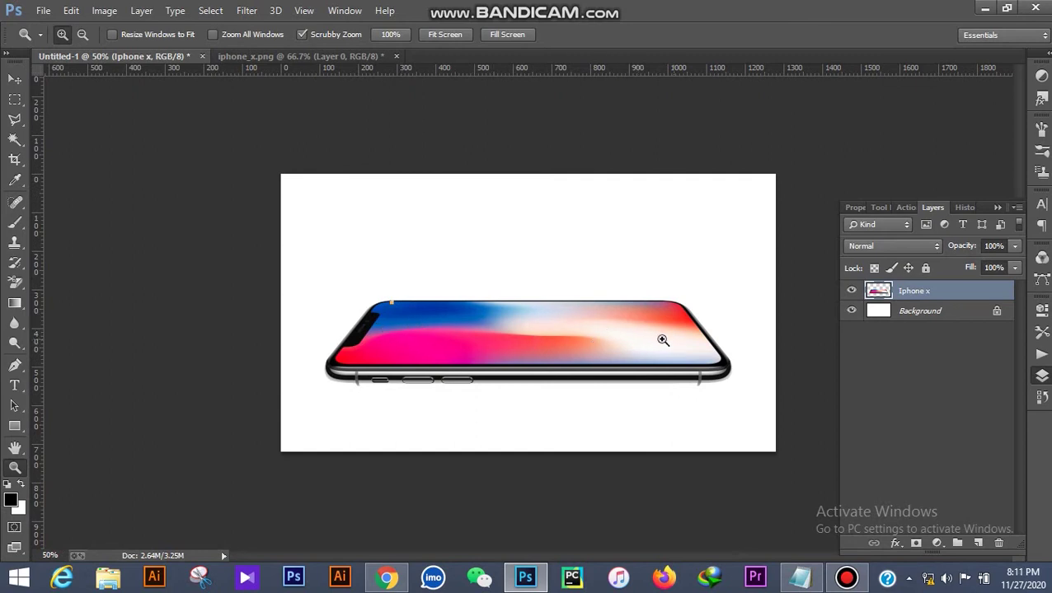
drag(662, 329, 110, 301)
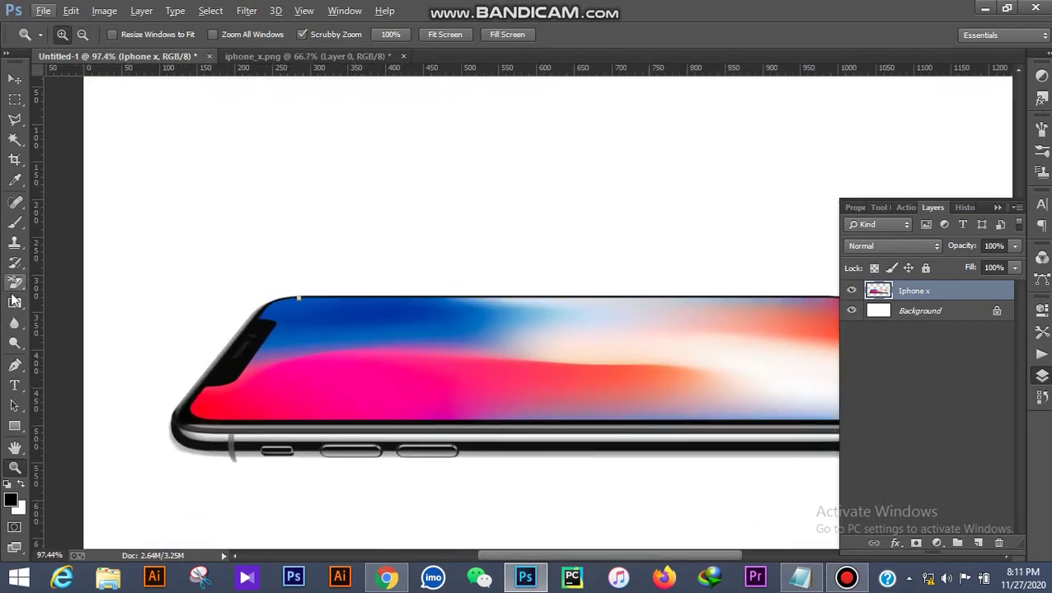
click(14, 366)
alt+scroll(610, 303, up, 1)
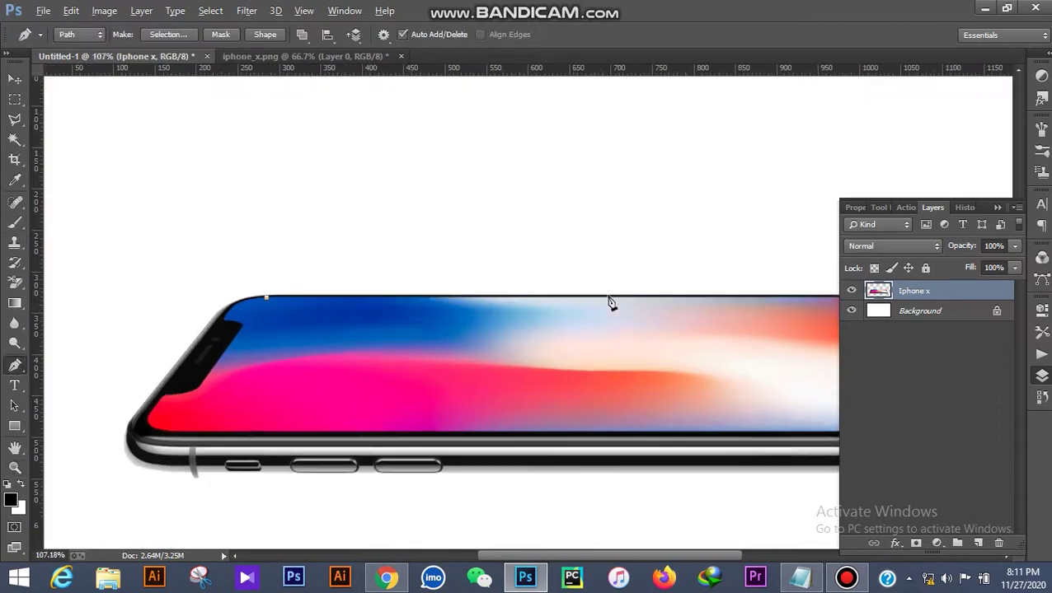
alt+scroll(602, 302, up, 3)
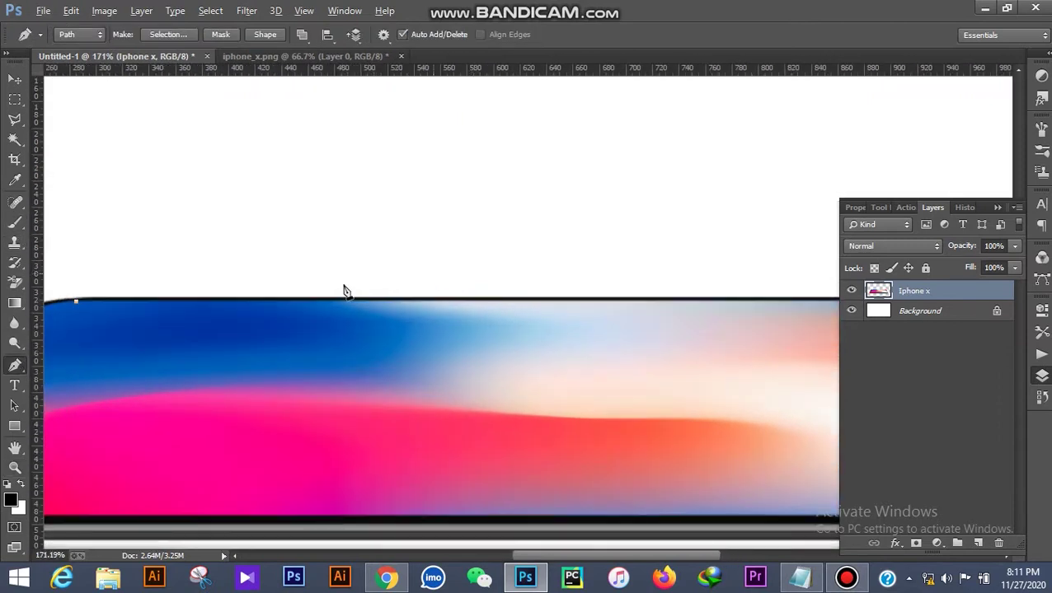
click(211, 302)
click(779, 302)
scroll(165, 388, down, 4)
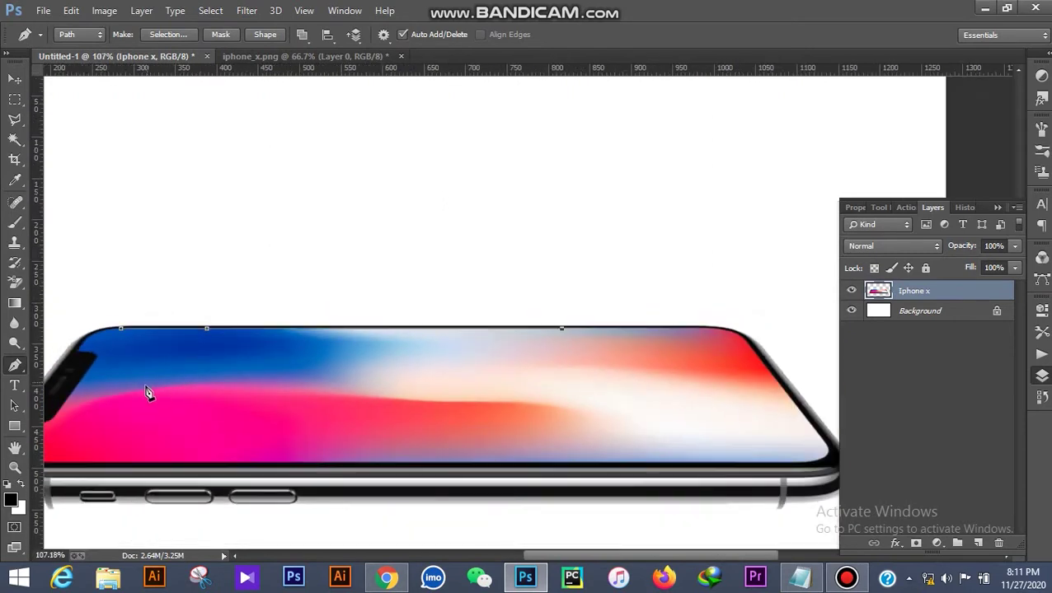
scroll(622, 368, up, 3)
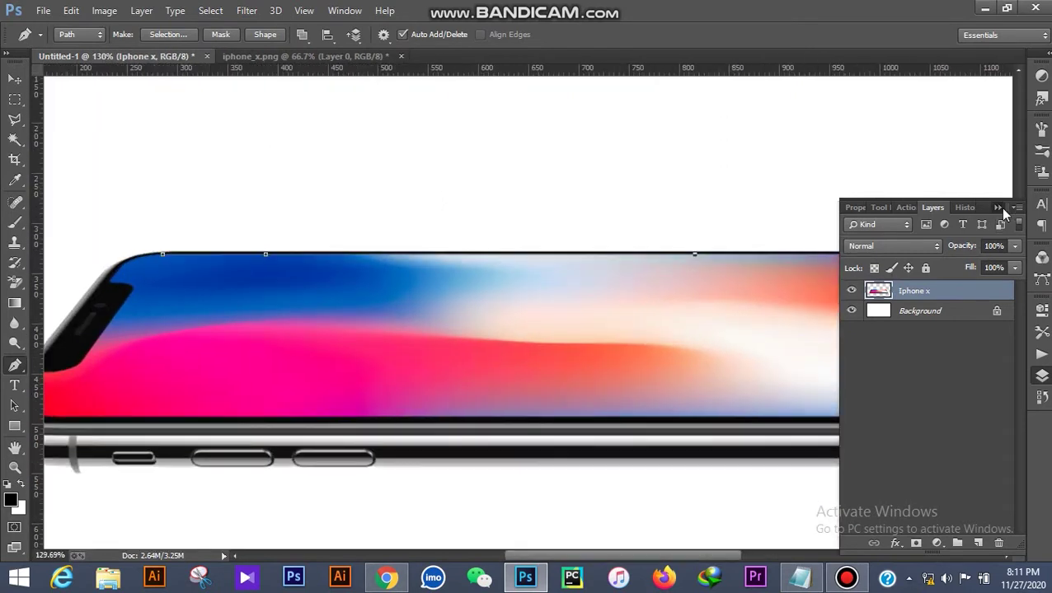
click(998, 207)
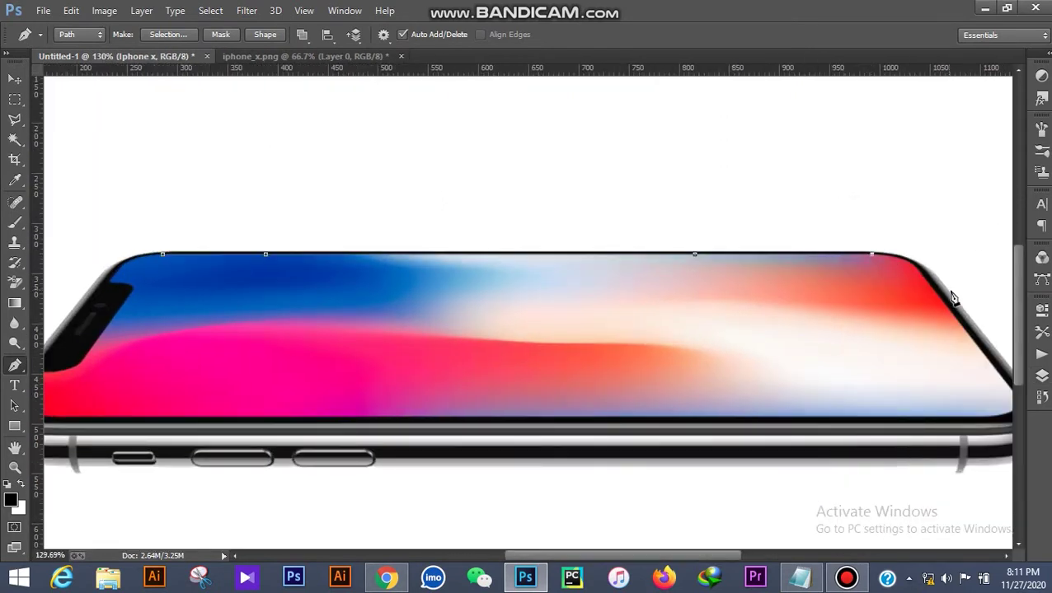
Curve the path around the screen's upper-right corner and trace the slanted right edge down to the lower-right corner
scroll(952, 298, up, 2)
click(929, 293)
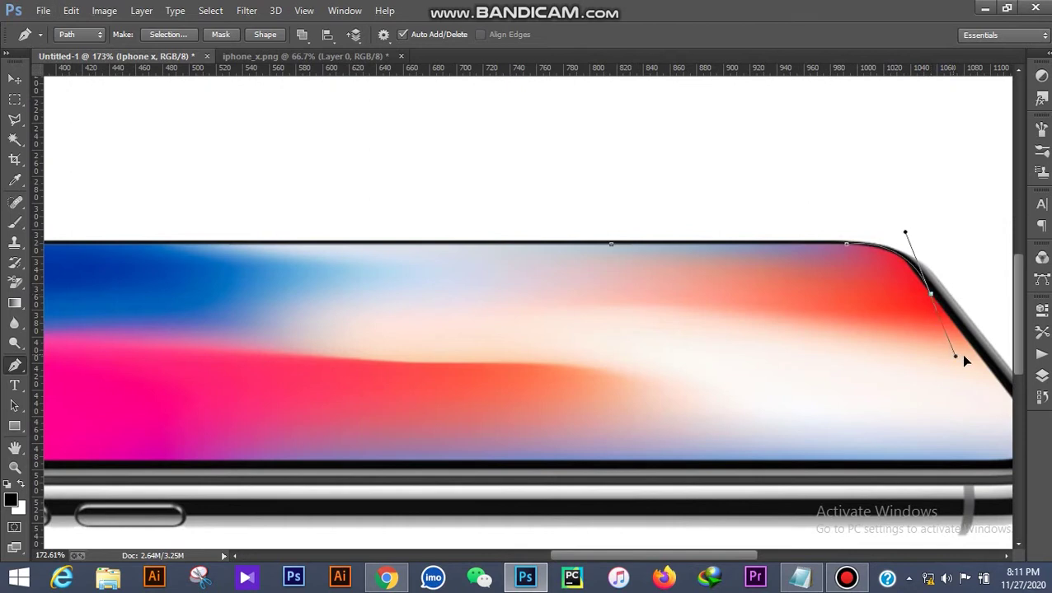
drag(963, 357, 970, 354)
scroll(878, 414, up, 3)
click(821, 369)
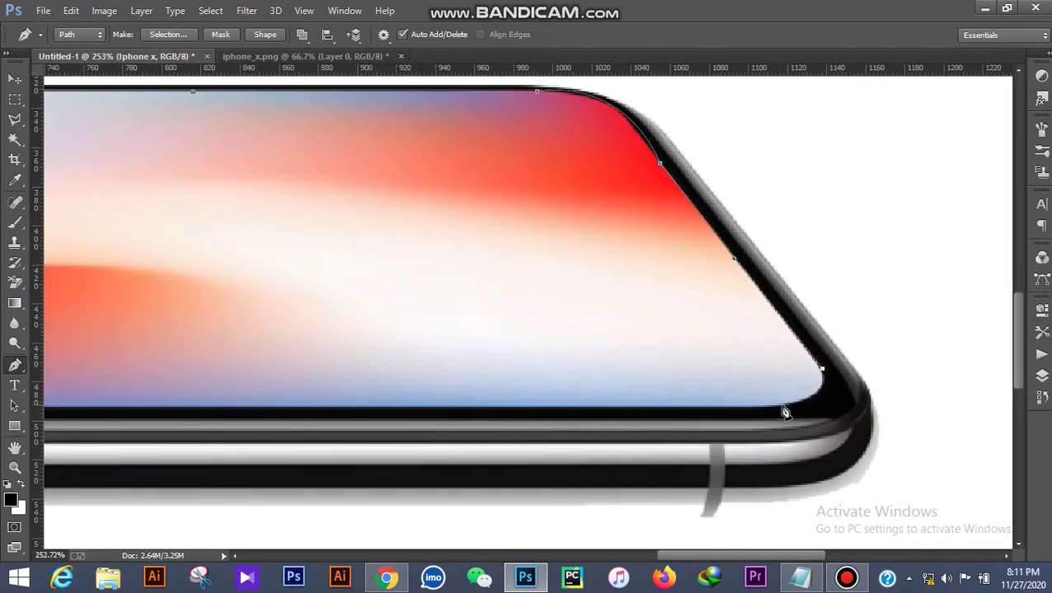
Trace the path along the screen's bottom edge, around the lower-left corner and up around the lower end of the notch
scroll(704, 410, down, 4)
scroll(94, 398, up, 3)
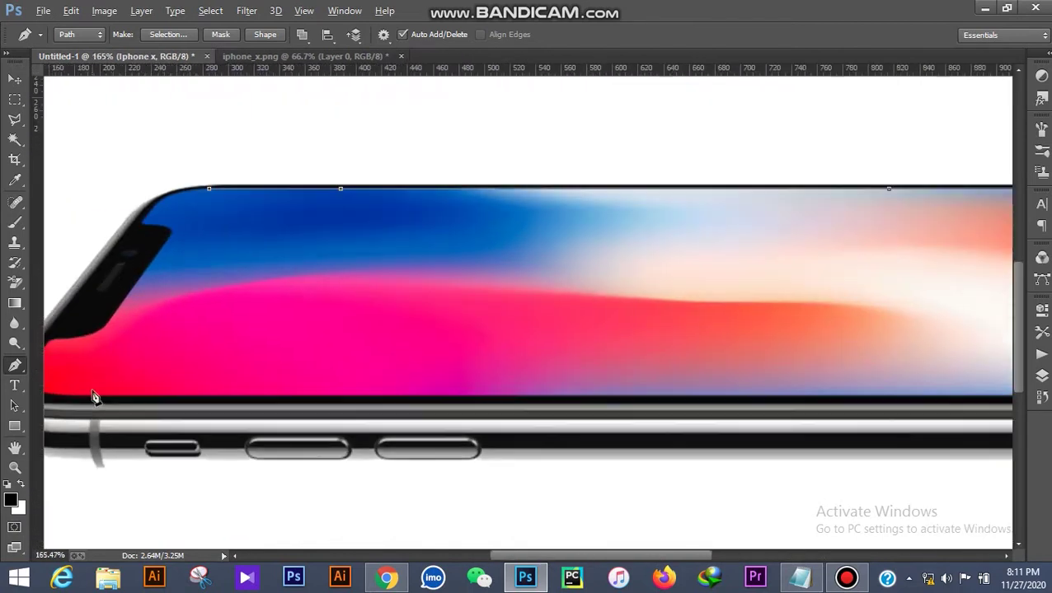
click(65, 399)
scroll(157, 371, up, 3)
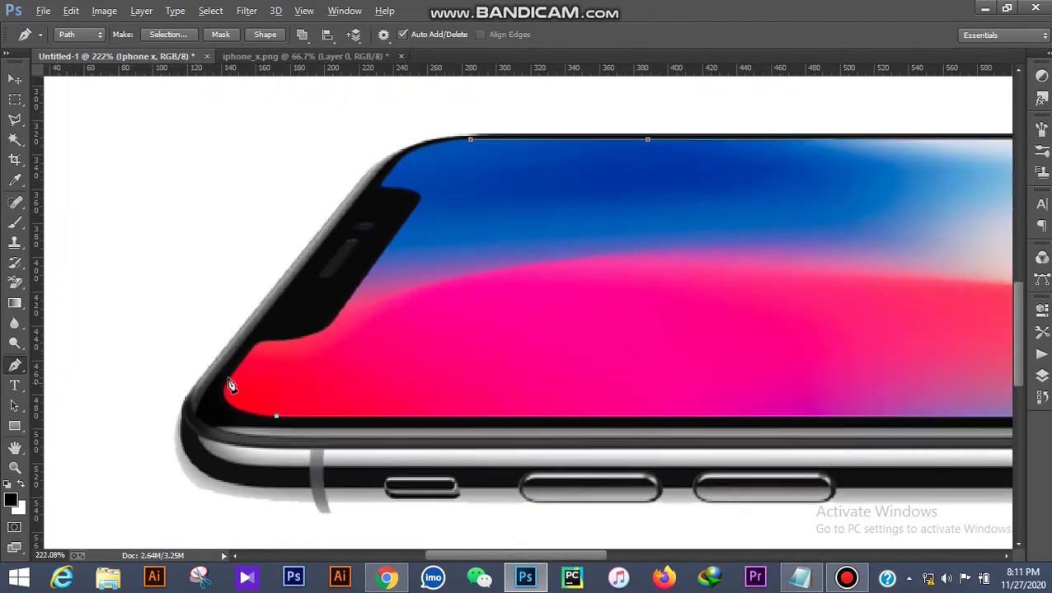
drag(234, 373, 262, 331)
click(258, 340)
scroll(272, 346, up, 4)
scroll(387, 329, up, 4)
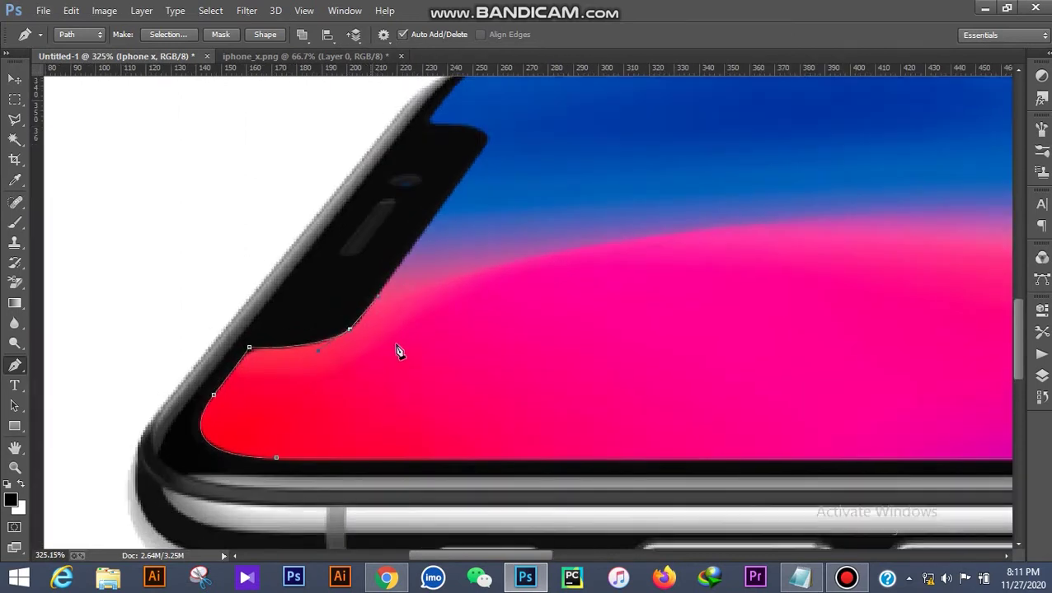
Trace the path up the notch's long side and curve it around the notch's upper rounded corner
click(496, 242)
scroll(498, 269, up, 5)
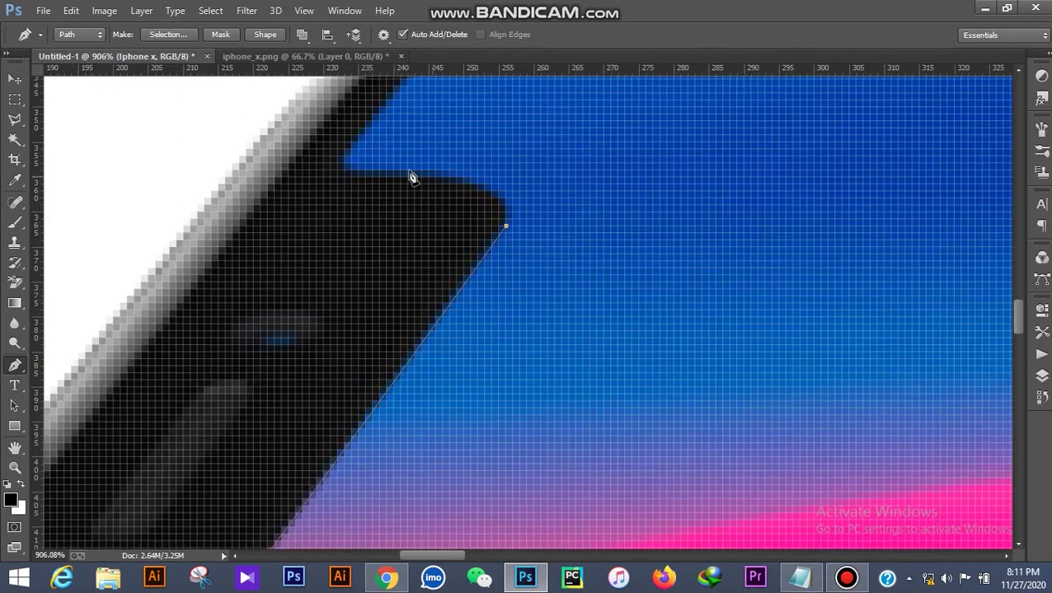
drag(436, 178, 355, 173)
click(344, 149)
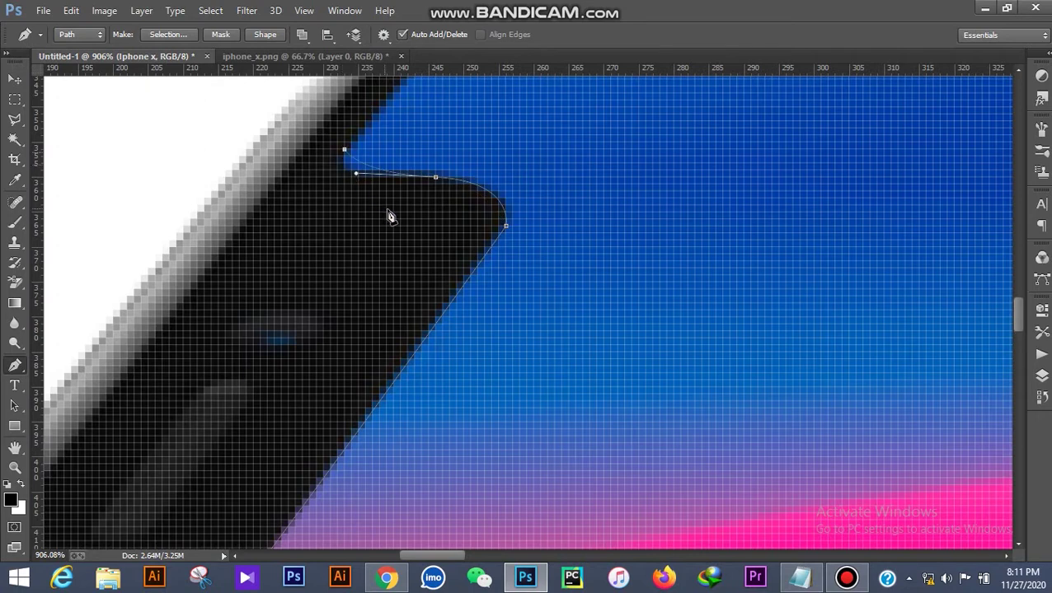
scroll(395, 231, up, 3)
key(ctrl+z)
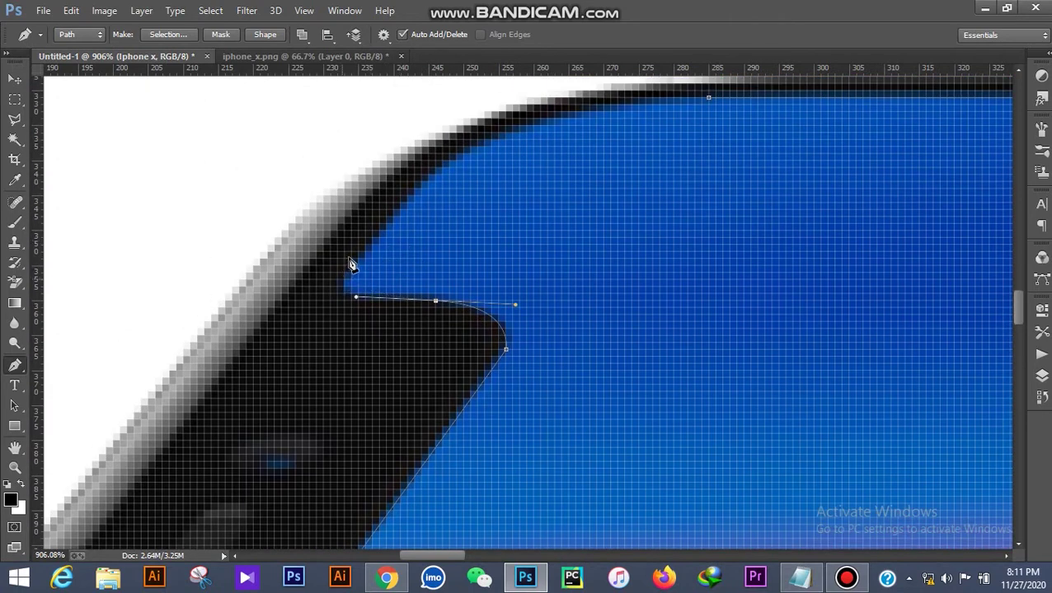
Trace the path from the notch's upper end around the screen's upper-left corner and close it at the starting point
drag(344, 280, 347, 256)
drag(541, 119, 646, 100)
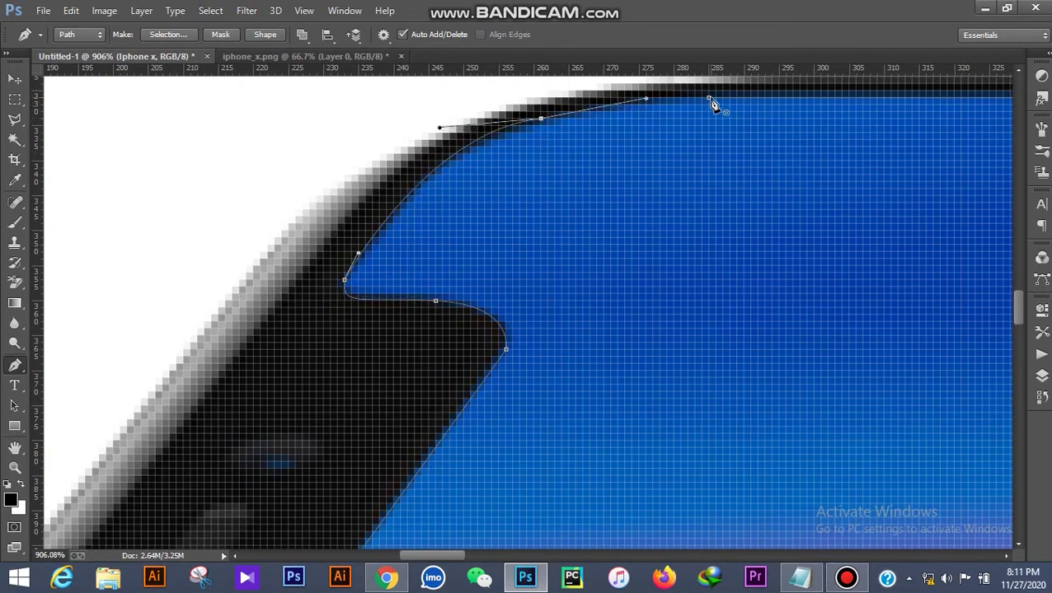
click(709, 98)
Convert the closed path to a selection and copy the selected screen area of the Iphone x layer to a new layer
scroll(457, 214, down, 8)
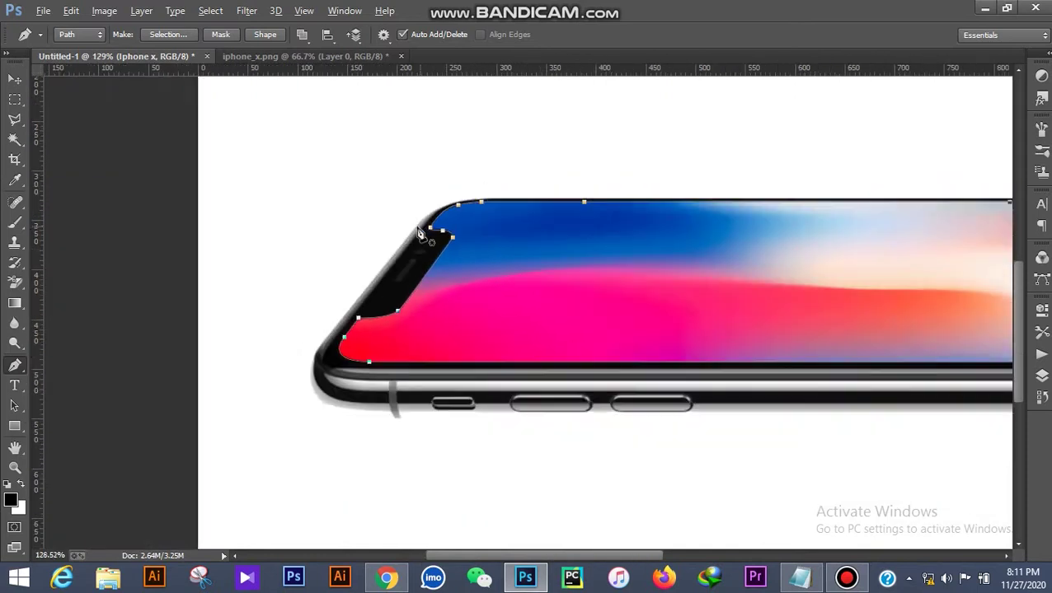
scroll(420, 235, down, 4)
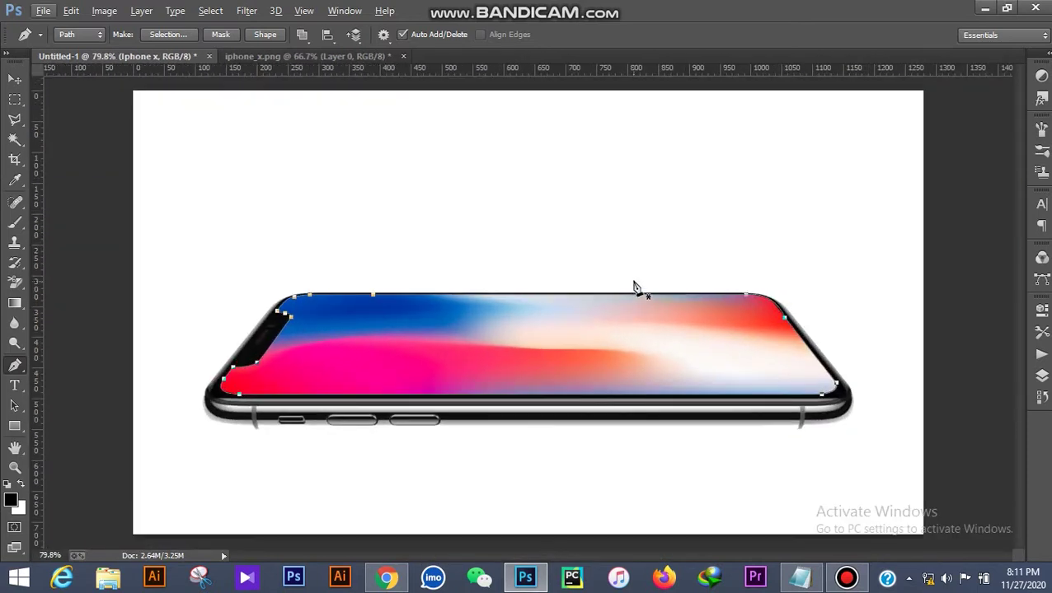
key(ctrl+Return)
click(1040, 376)
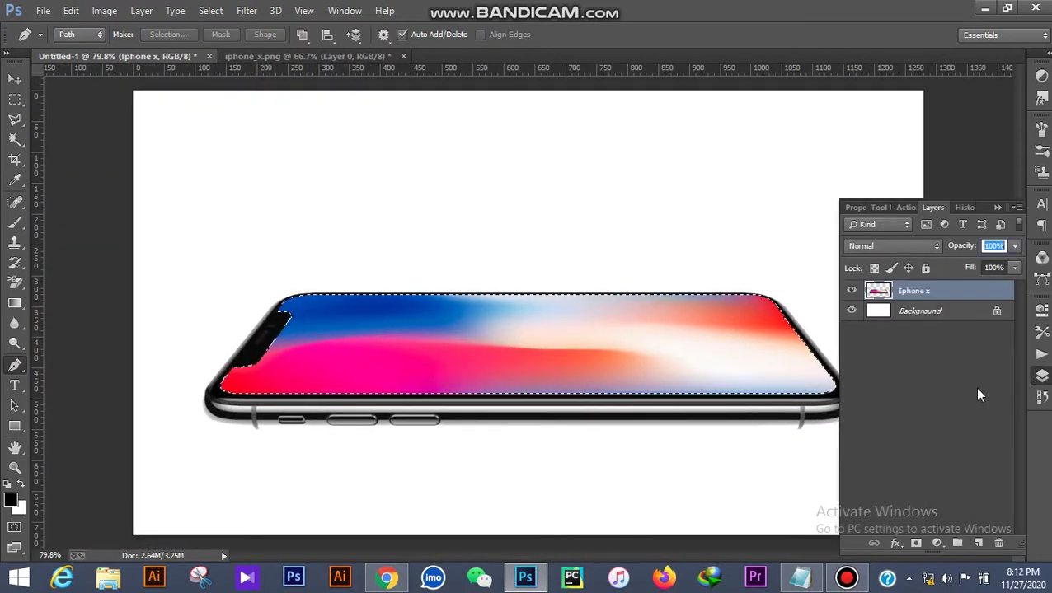
key(ctrl+j)
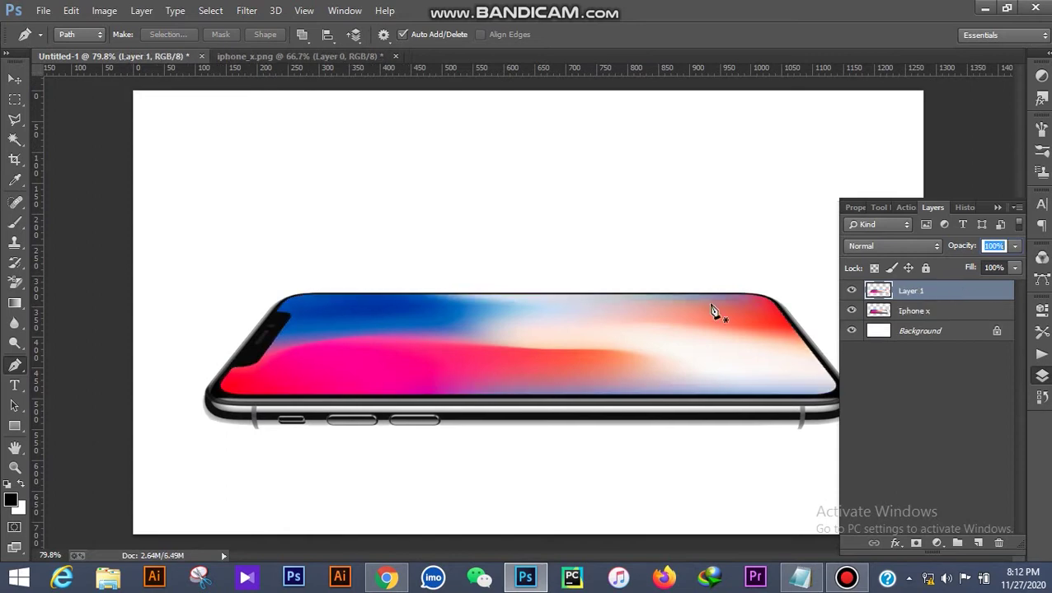
Try moving the copied screen layer up off the phone, undo the move and deselect the layer
click(14, 78)
drag(518, 335, 467, 209)
key(ctrl+z)
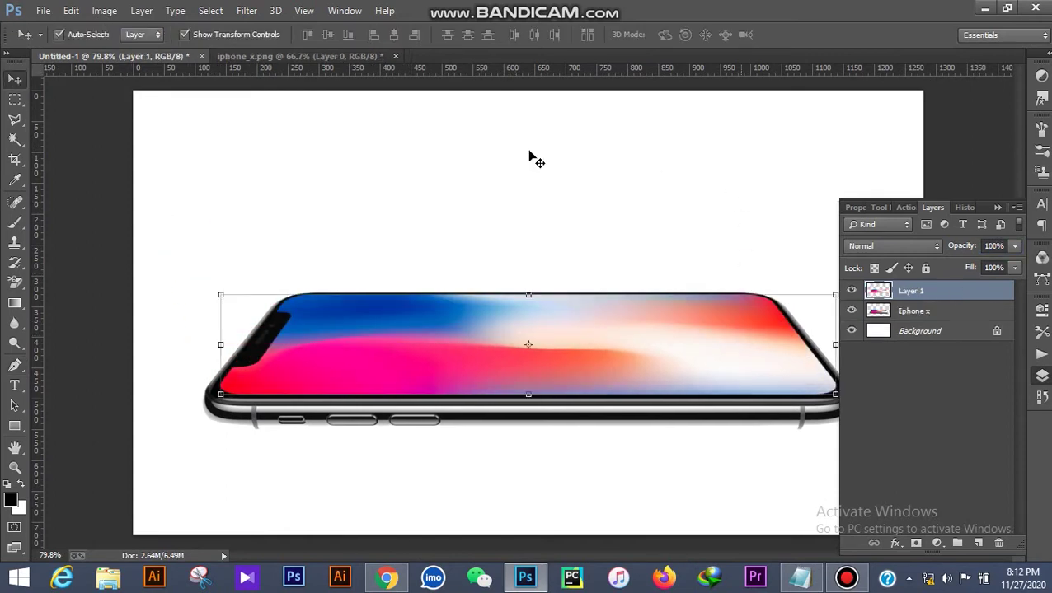
click(451, 186)
Place the island picture file "Image" into the document
scroll(424, 196, down, 2)
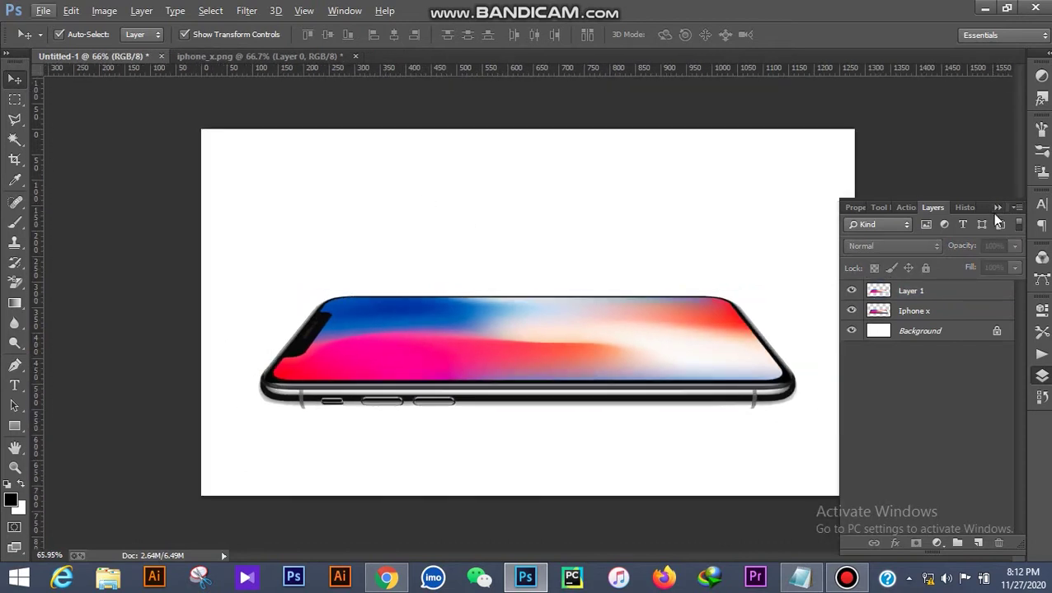
click(996, 209)
click(42, 10)
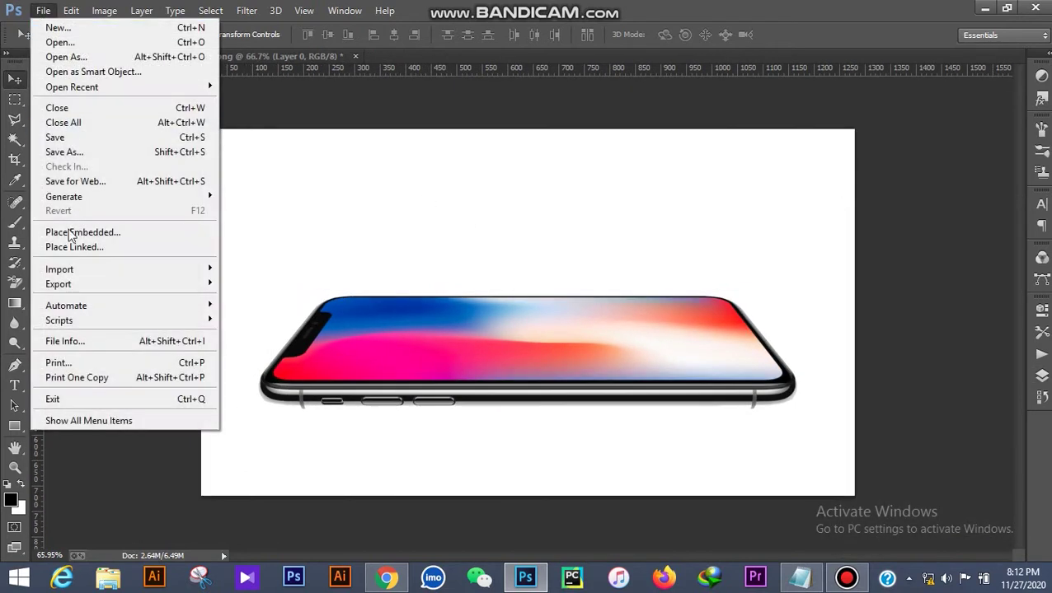
click(78, 239)
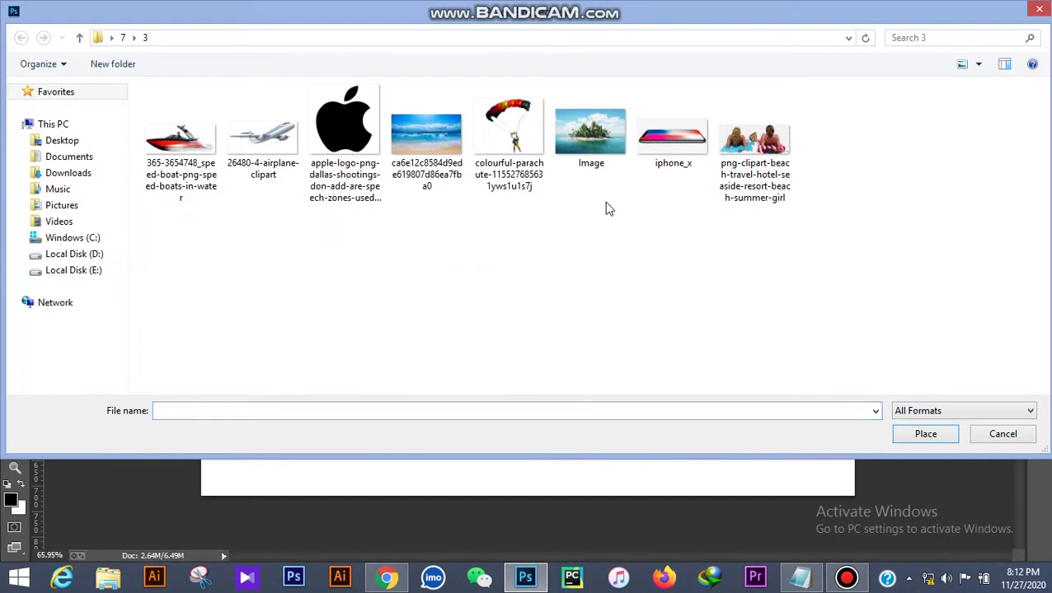
double_click(596, 142)
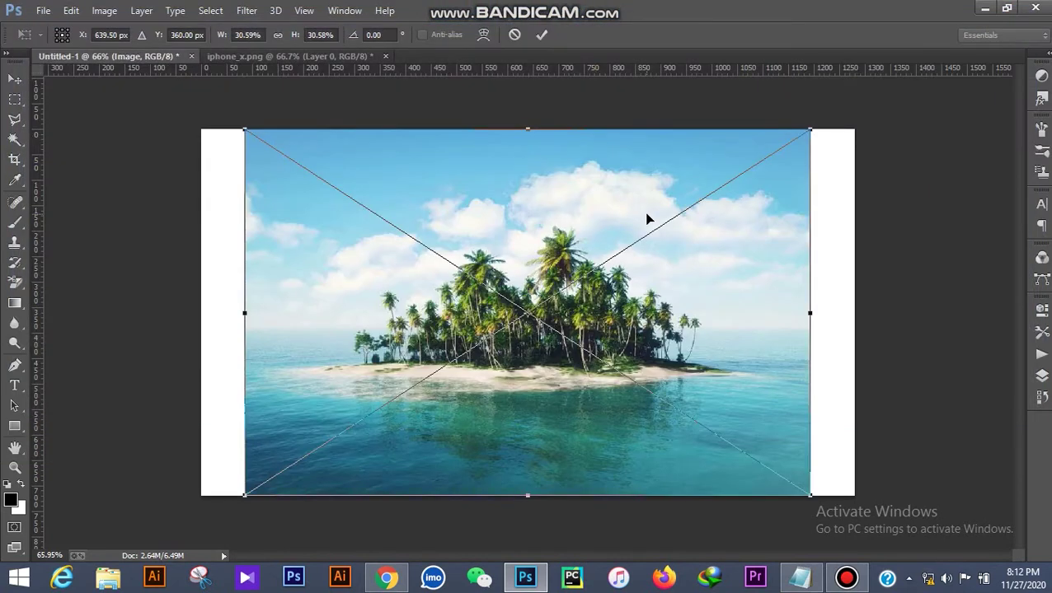
Scale the placed island picture to about 28.2%, position it near the middle of the canvas and commit the placement
drag(807, 130, 704, 195)
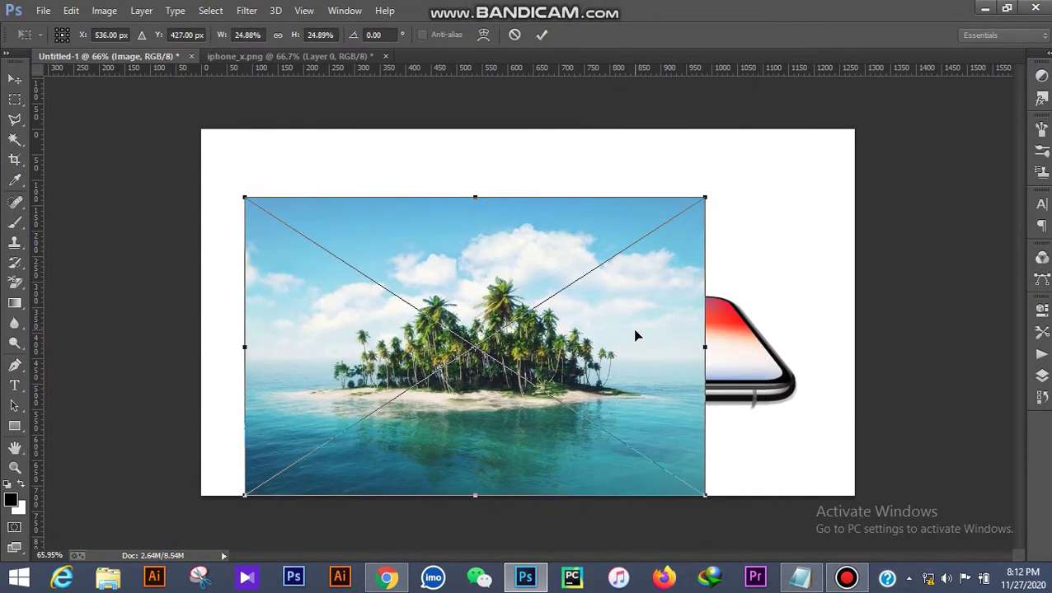
drag(652, 296, 686, 285)
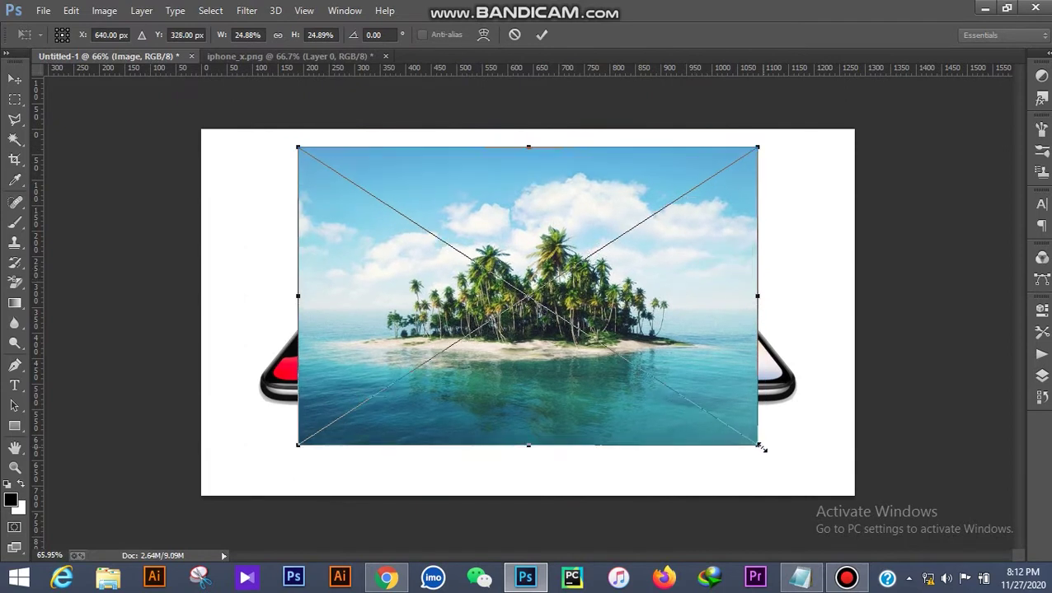
drag(758, 441, 806, 494)
drag(770, 374, 742, 359)
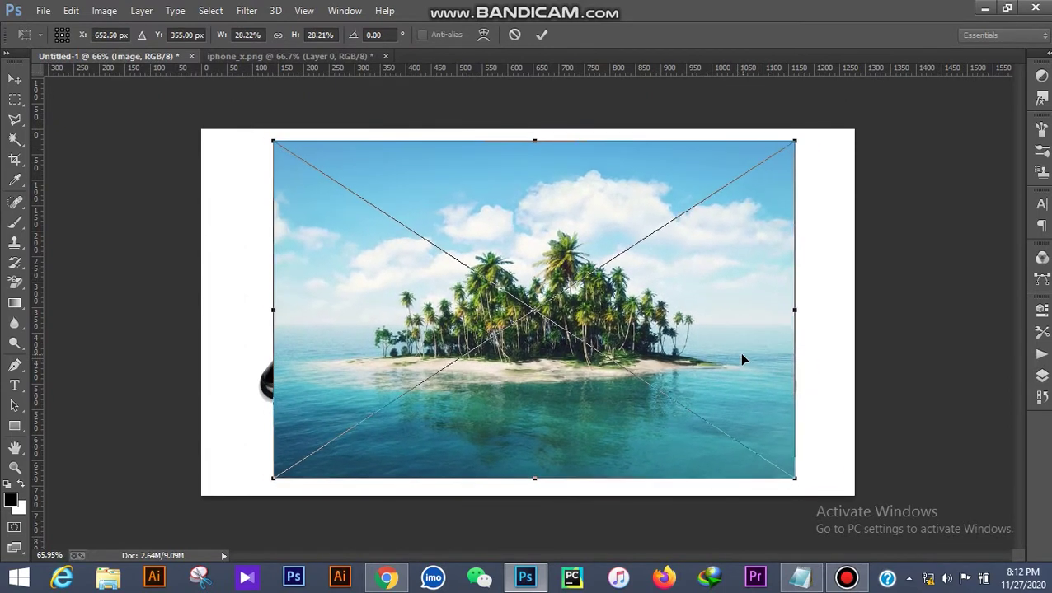
click(542, 37)
Position the island picture over the phone's screen with the Image layer's opacity lowered to 66%, and set the opacity back up to 99%
click(1041, 375)
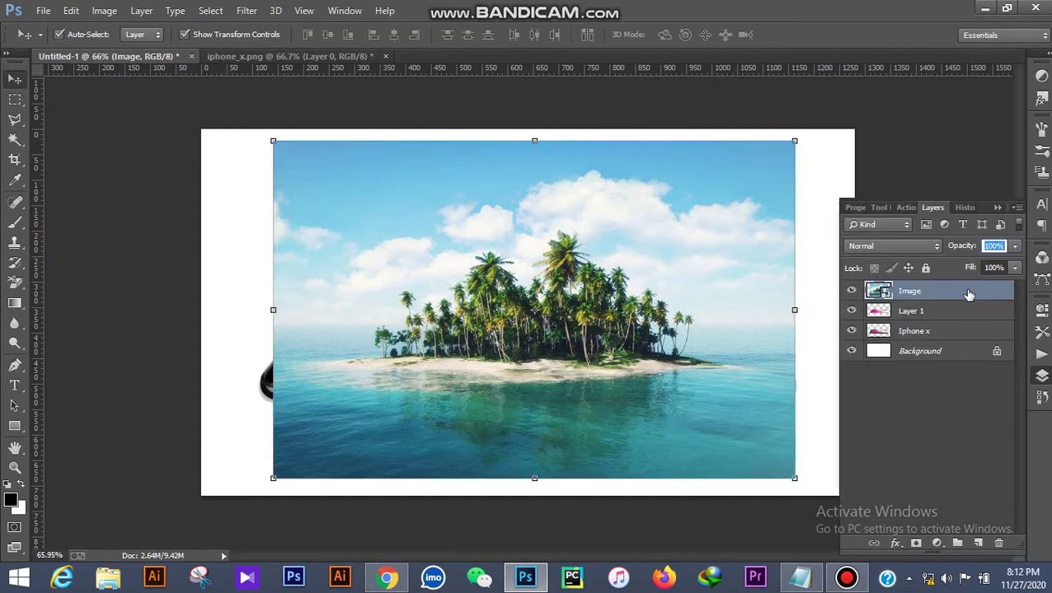
drag(969, 249, 946, 256)
mouse_move(670, 304)
mouse_down()
mouse_move(664, 280)
mouse_move(676, 303)
mouse_move(675, 294)
mouse_up()
scroll(635, 305, down, 1)
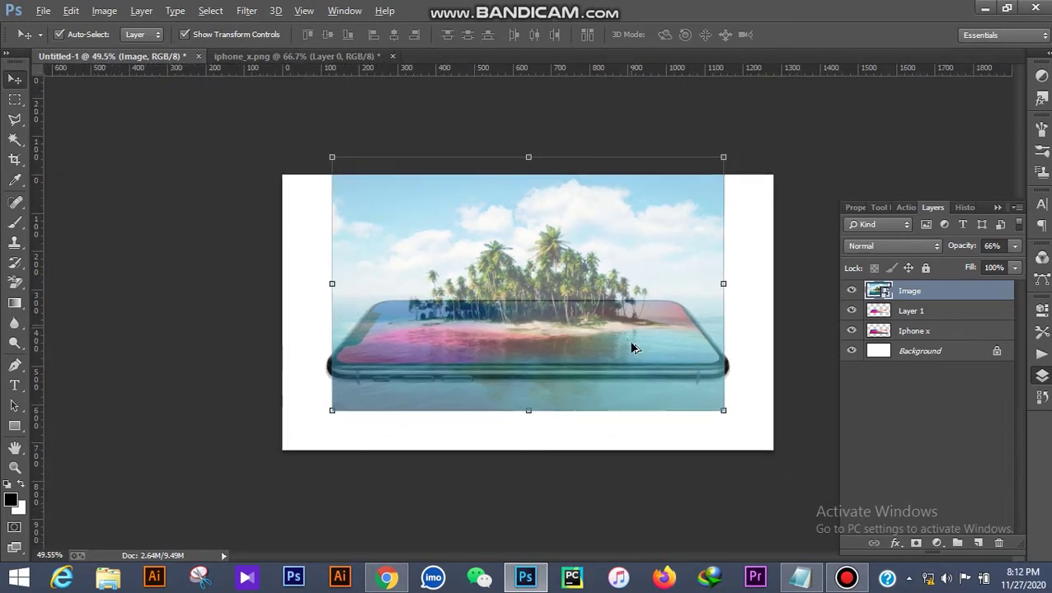
key(9)
key(9)
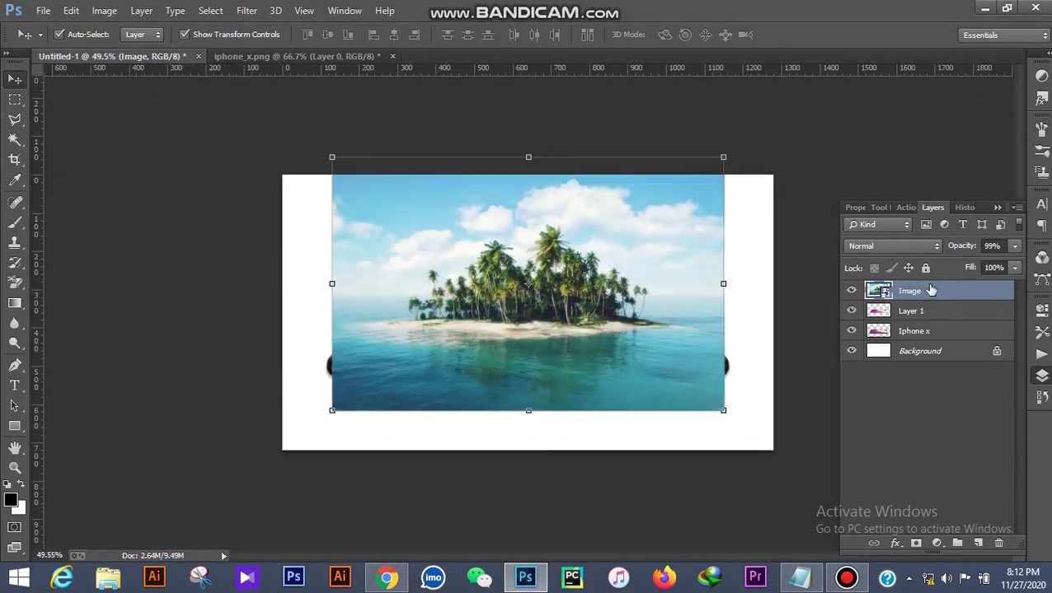
Duplicate the Image layer, hide the copy and select the original Image layer
key(ctrl+j)
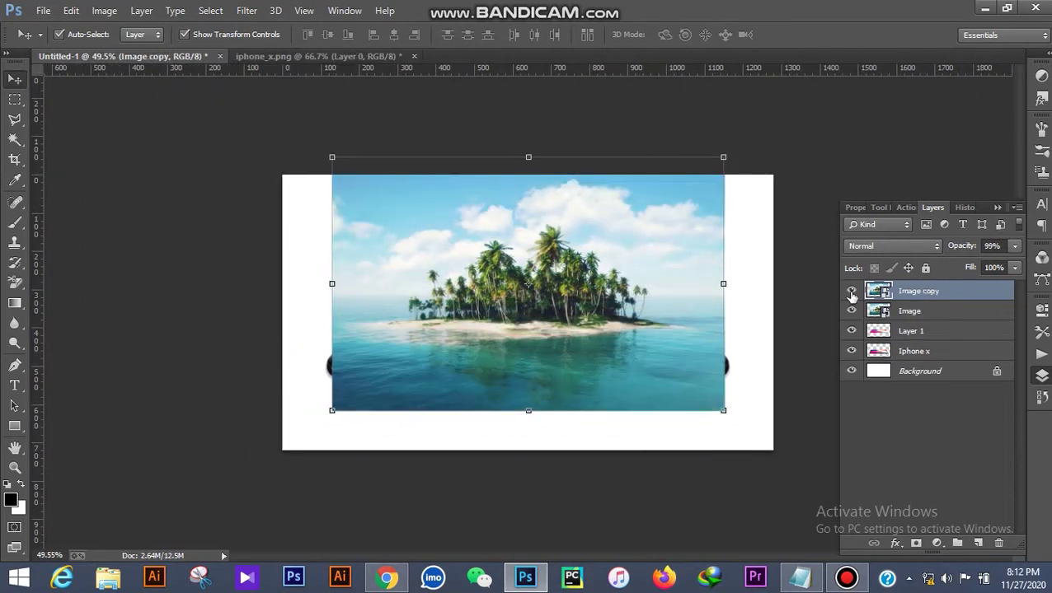
click(851, 291)
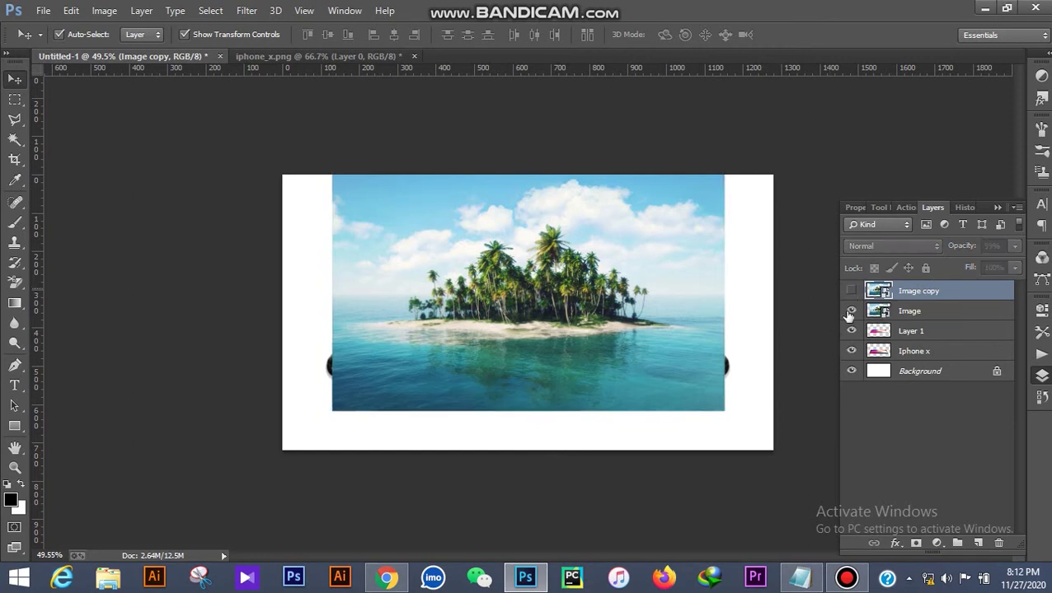
click(915, 317)
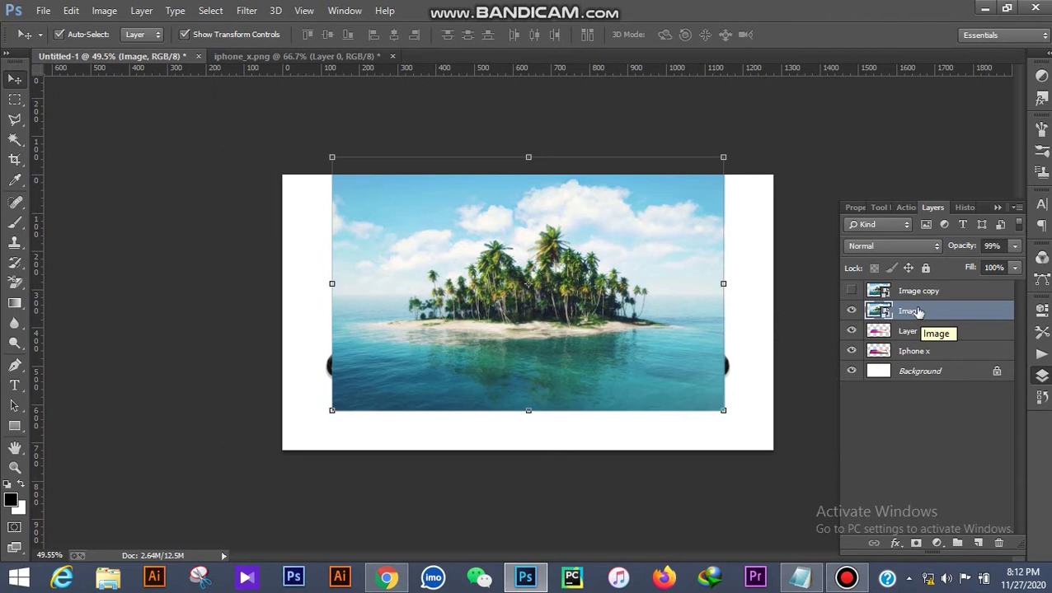
Clip the Image layer to Layer 1 so the island picture is confined to the phone's screen
right_click(916, 311)
click(590, 300)
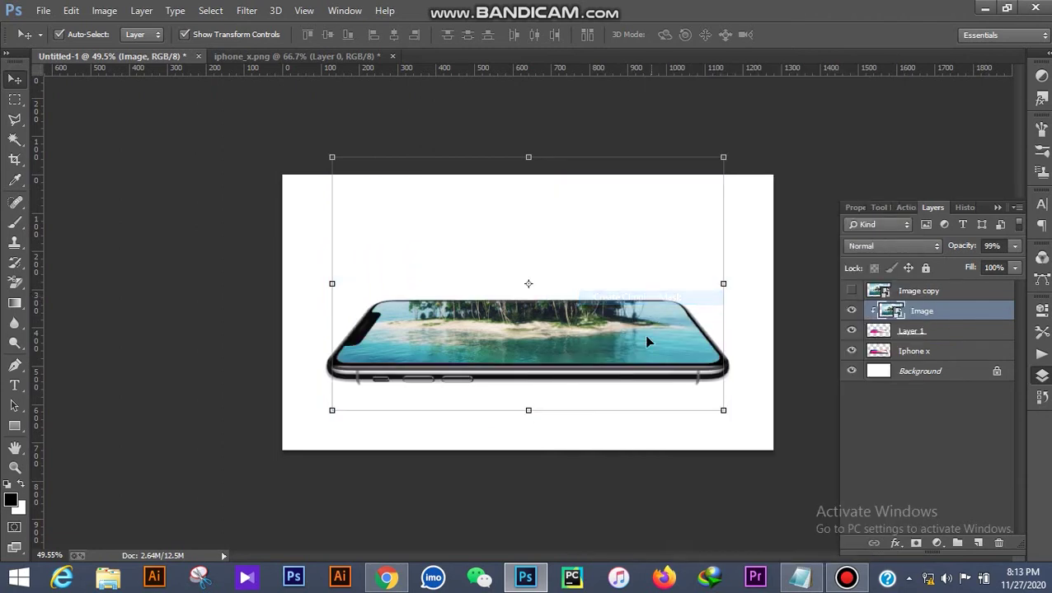
scroll(596, 354, up, 5)
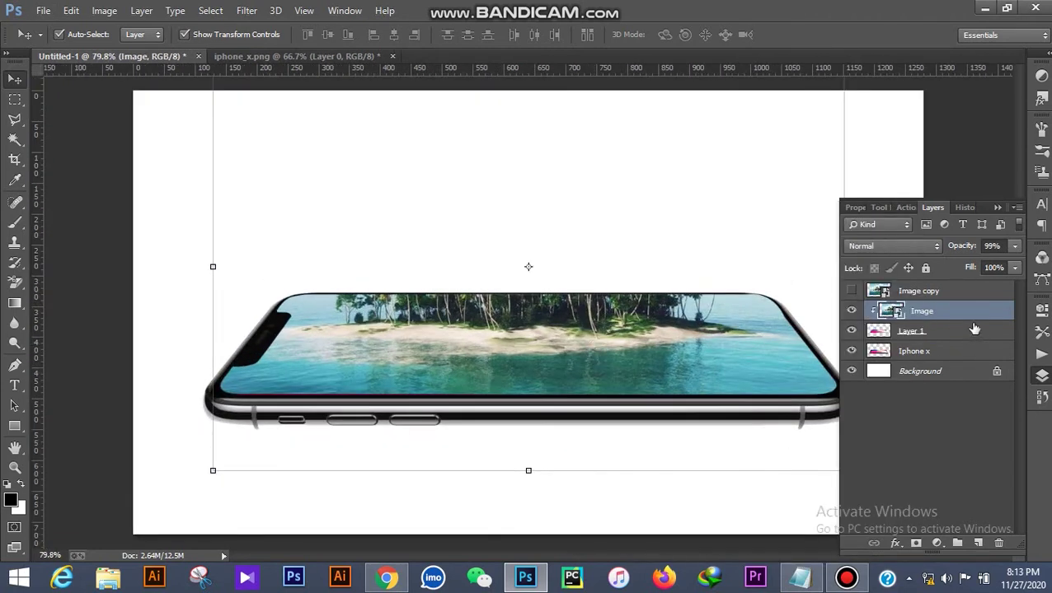
Make the Image copy layer visible and add a layer mask to it
click(950, 293)
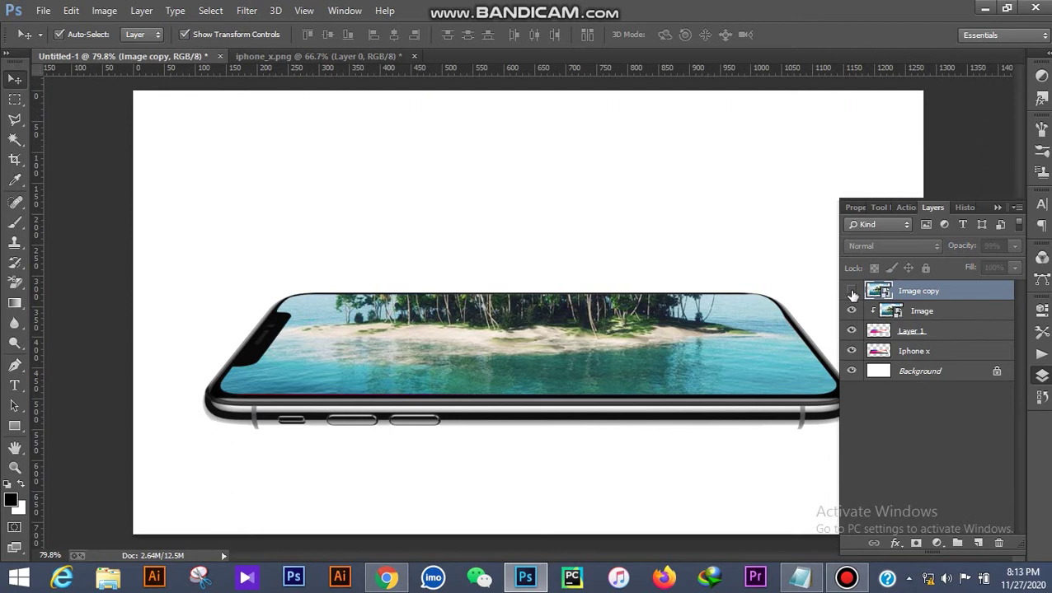
click(852, 292)
scroll(705, 319, down, 3)
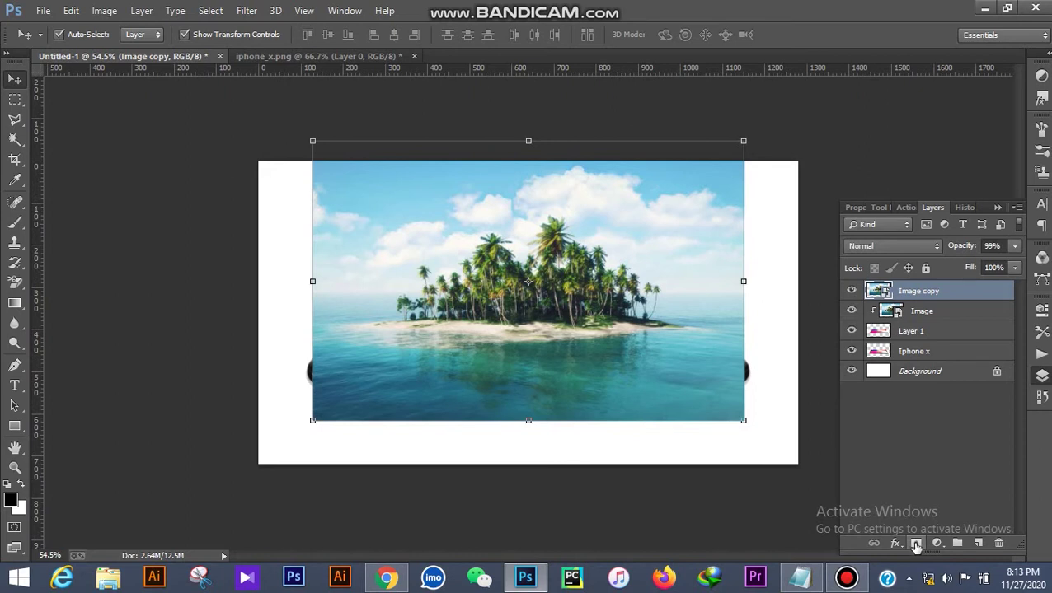
click(914, 545)
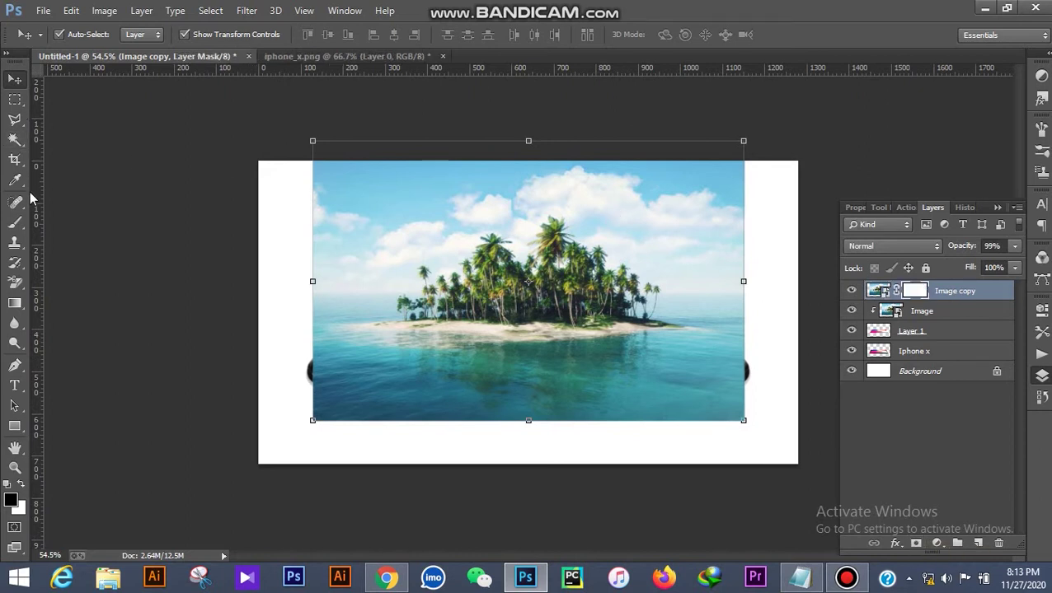
Set up the Brush tool with a size of 184 px and an opacity of 100%
click(15, 224)
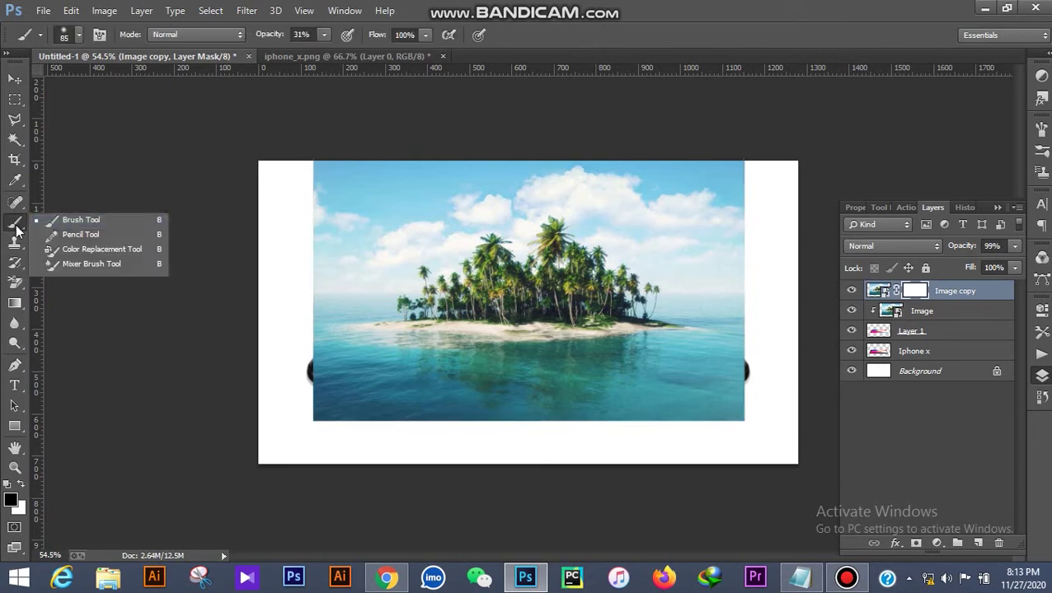
click(75, 221)
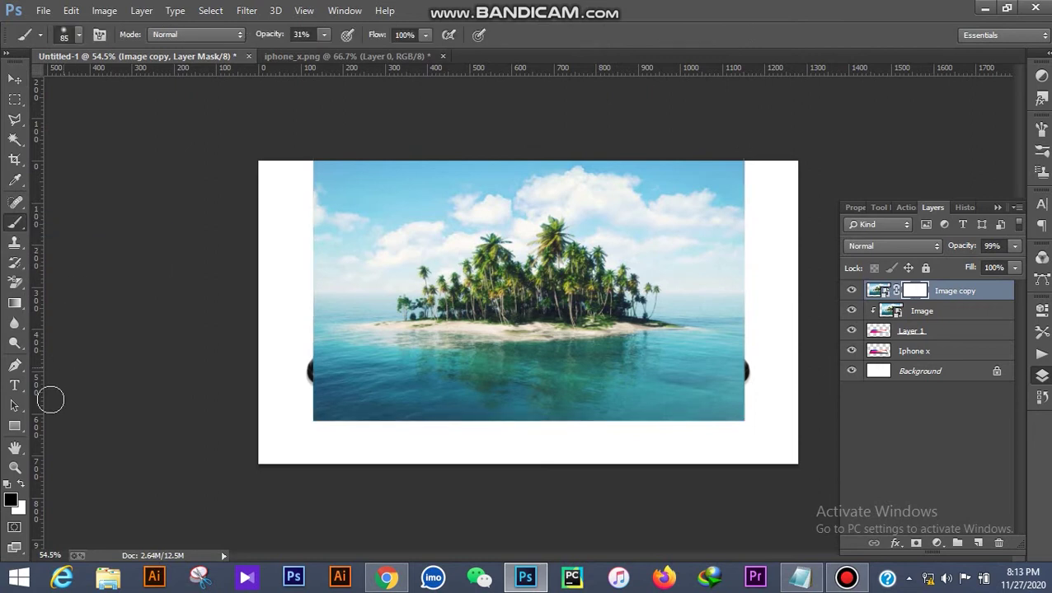
click(80, 37)
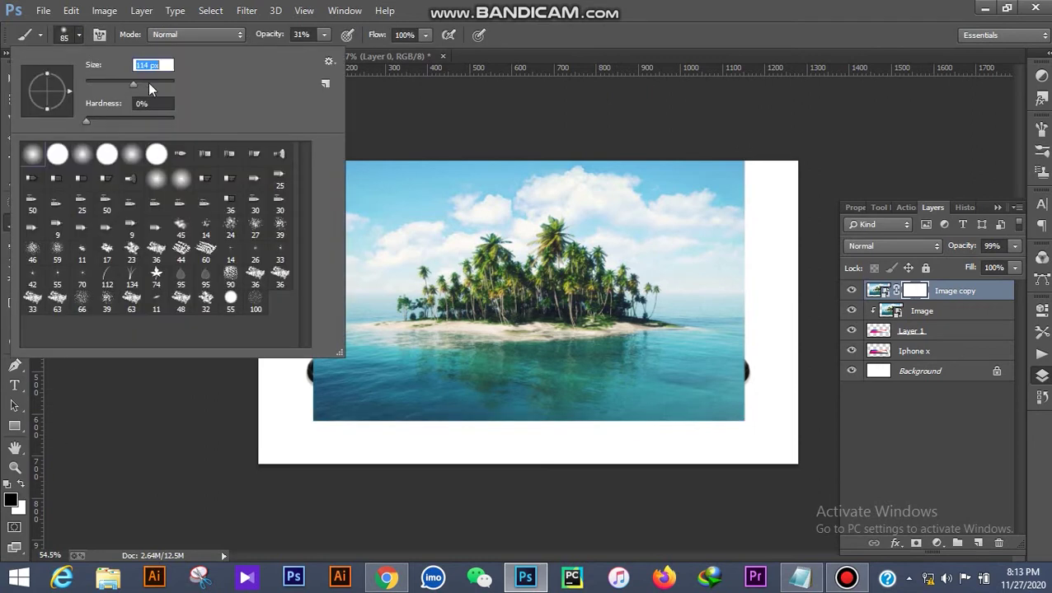
drag(142, 84, 148, 84)
click(265, 38)
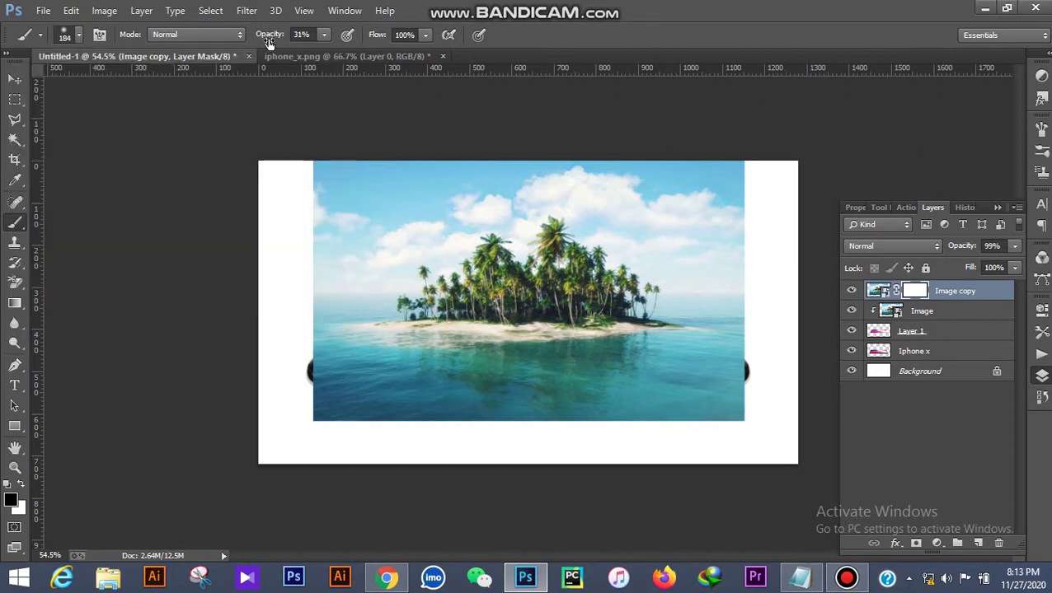
drag(265, 38, 272, 39)
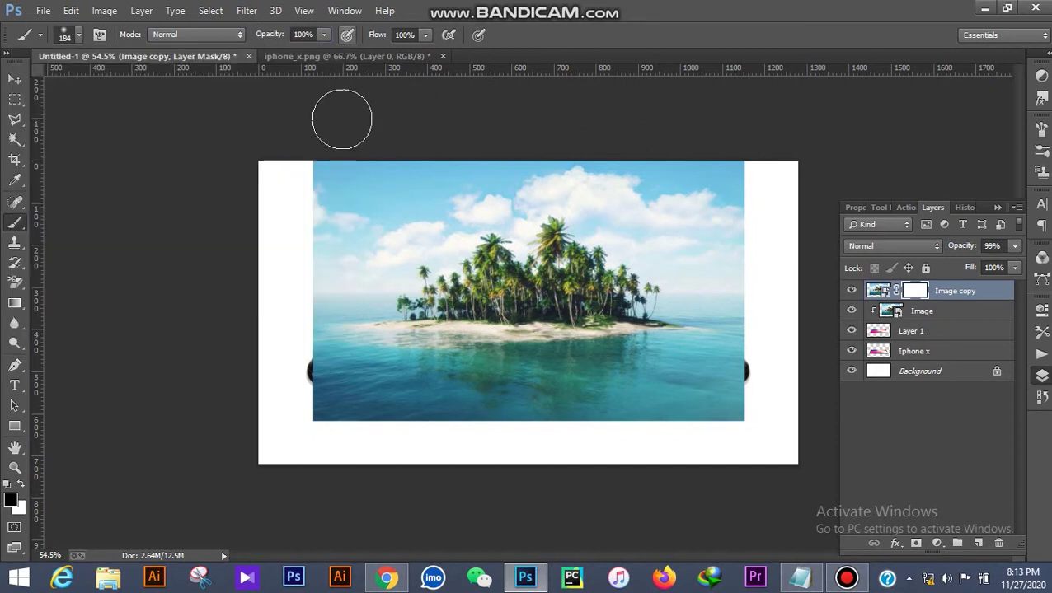
Paint black on the Image copy mask to hide the picture below and beside the phone and at the sky's upper corners
mouse_move(318, 254)
mouse_down()
mouse_move(307, 438)
mouse_move(297, 398)
mouse_move(683, 425)
mouse_move(309, 410)
mouse_move(621, 410)
mouse_move(717, 398)
mouse_move(251, 382)
mouse_move(722, 373)
mouse_move(732, 375)
mouse_move(724, 431)
mouse_move(730, 354)
mouse_move(737, 402)
mouse_up()
scroll(734, 312, up, 1)
mouse_move(746, 352)
mouse_down()
mouse_move(756, 115)
mouse_move(779, 231)
mouse_move(786, 353)
mouse_move(723, 101)
mouse_up()
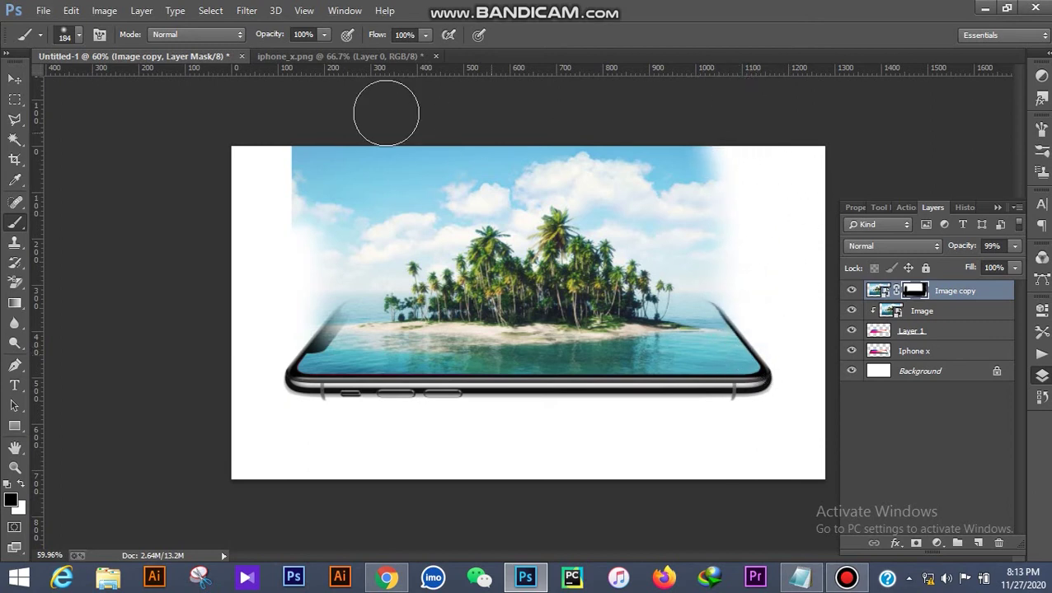
mouse_move(387, 113)
mouse_down()
mouse_move(314, 136)
mouse_move(268, 211)
mouse_move(245, 303)
mouse_move(297, 124)
mouse_move(259, 307)
mouse_move(299, 170)
mouse_move(286, 295)
mouse_move(333, 136)
mouse_move(381, 86)
mouse_move(305, 227)
mouse_move(325, 262)
mouse_up()
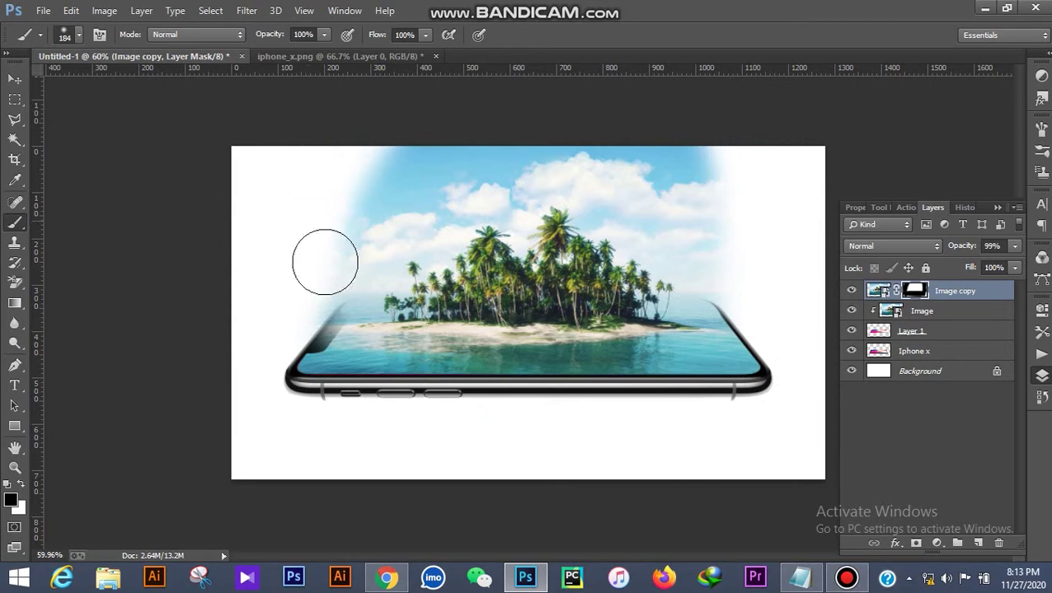
Reselect the Image copy layer's mask and paint away the upper edge of the sky at full brush opacity
click(933, 313)
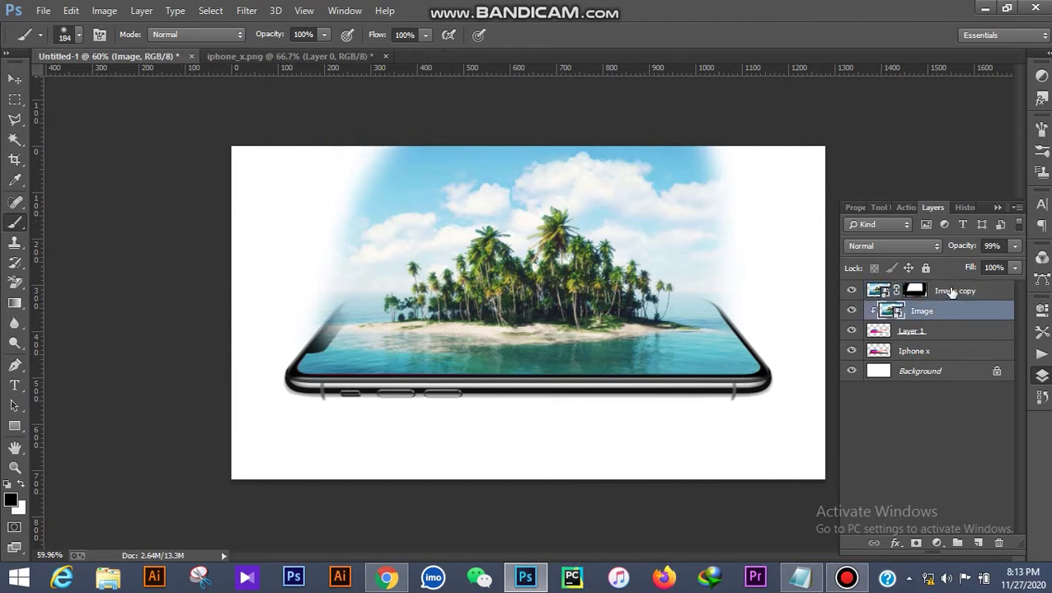
click(953, 293)
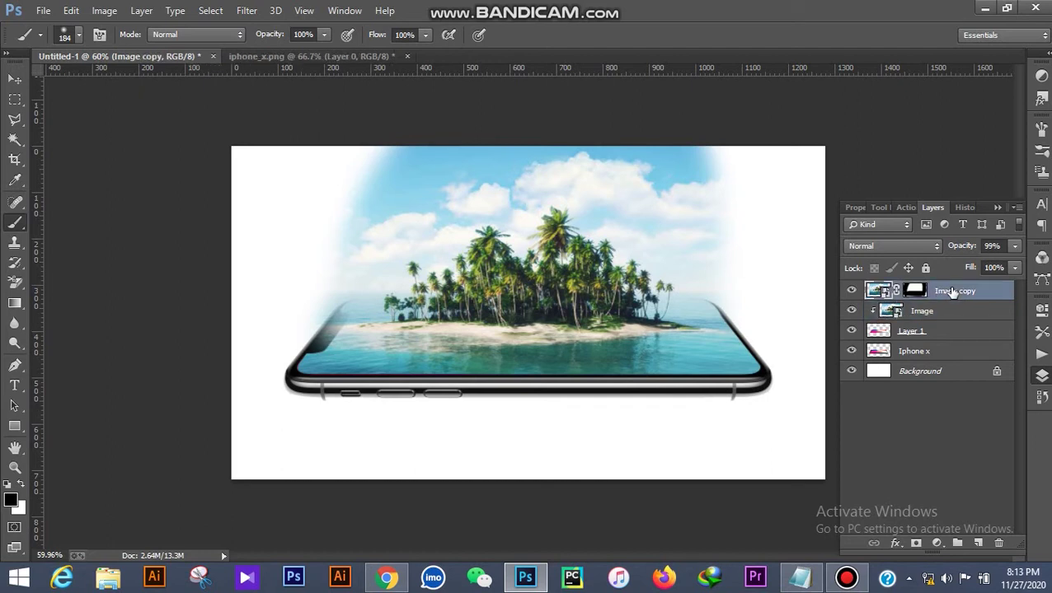
click(920, 292)
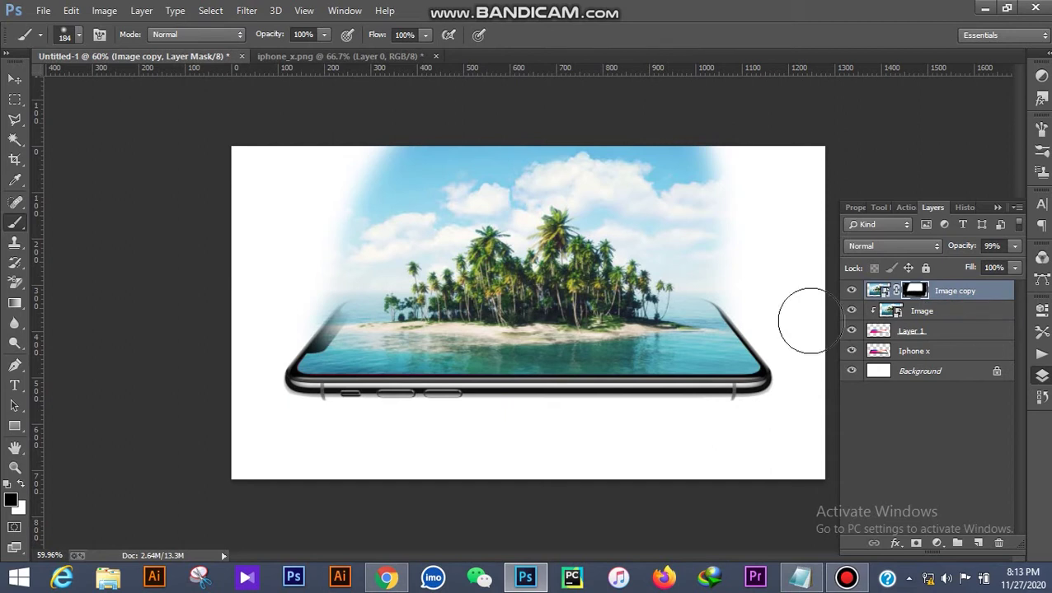
click(918, 318)
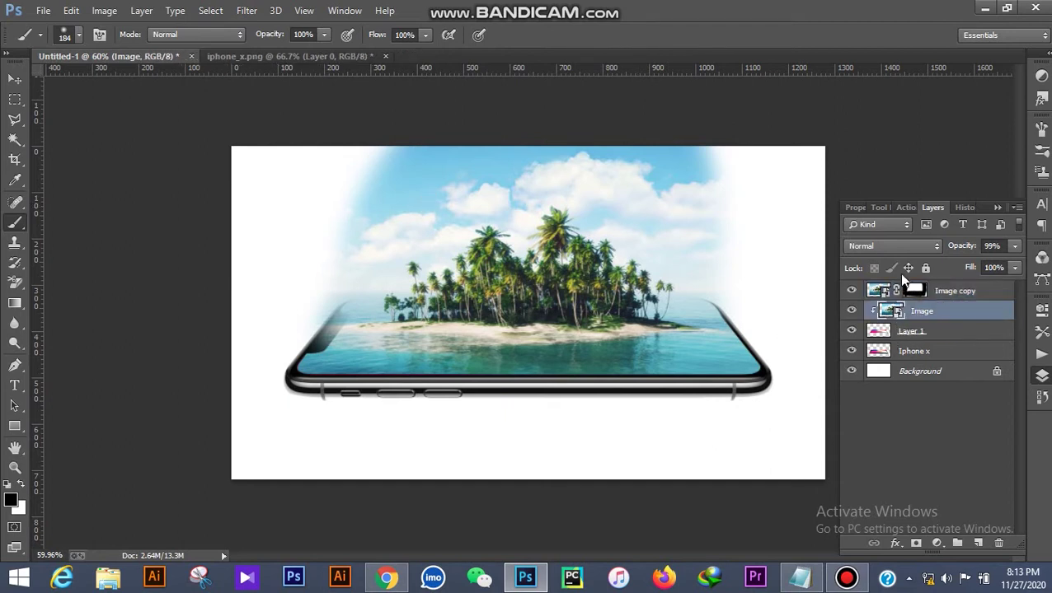
click(921, 291)
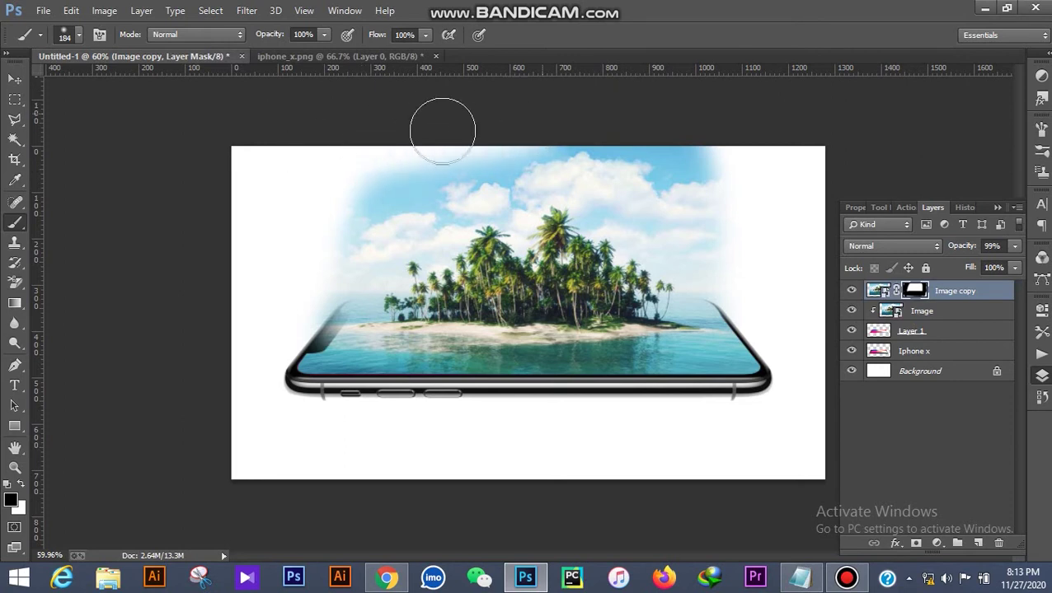
mouse_move(590, 120)
mouse_down()
mouse_move(802, 136)
mouse_move(502, 122)
mouse_move(612, 122)
mouse_move(803, 175)
mouse_move(593, 141)
mouse_move(469, 141)
mouse_move(764, 150)
mouse_move(435, 125)
mouse_move(279, 179)
mouse_up()
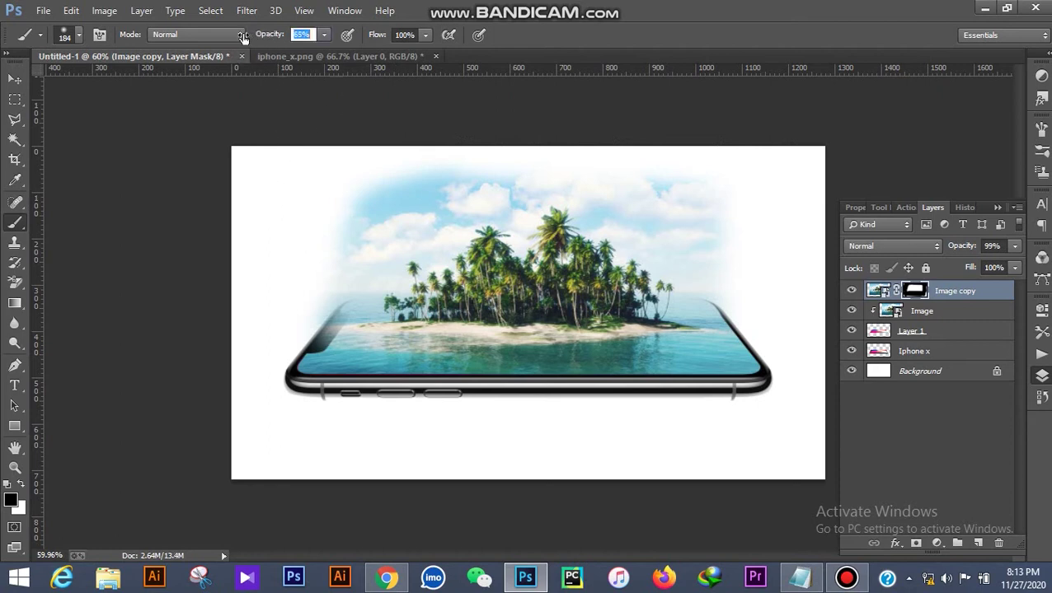
Lower the brush opacity to 27% and softly fade the sky and clouds around the island on the Image copy mask
mouse_move(454, 116)
mouse_down()
mouse_move(373, 208)
mouse_move(456, 159)
mouse_move(334, 237)
mouse_up()
mouse_move(650, 138)
mouse_down()
mouse_move(692, 190)
mouse_move(610, 130)
mouse_move(678, 183)
mouse_move(640, 113)
mouse_move(722, 235)
mouse_up()
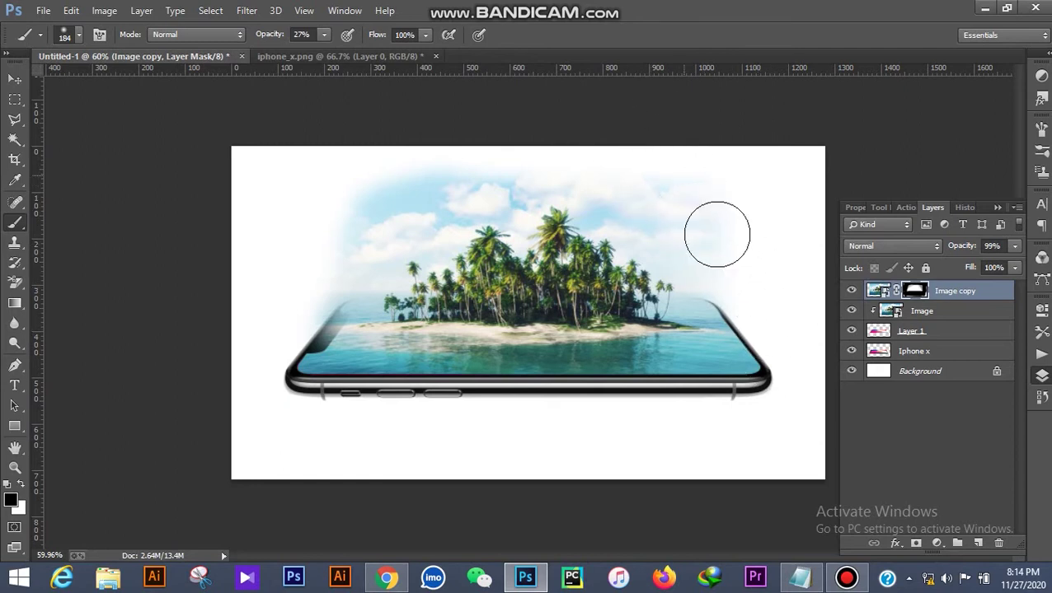
mouse_move(471, 128)
mouse_down()
mouse_move(394, 158)
mouse_move(327, 272)
mouse_move(359, 212)
mouse_move(387, 195)
mouse_move(416, 219)
mouse_move(368, 243)
mouse_move(541, 164)
mouse_up()
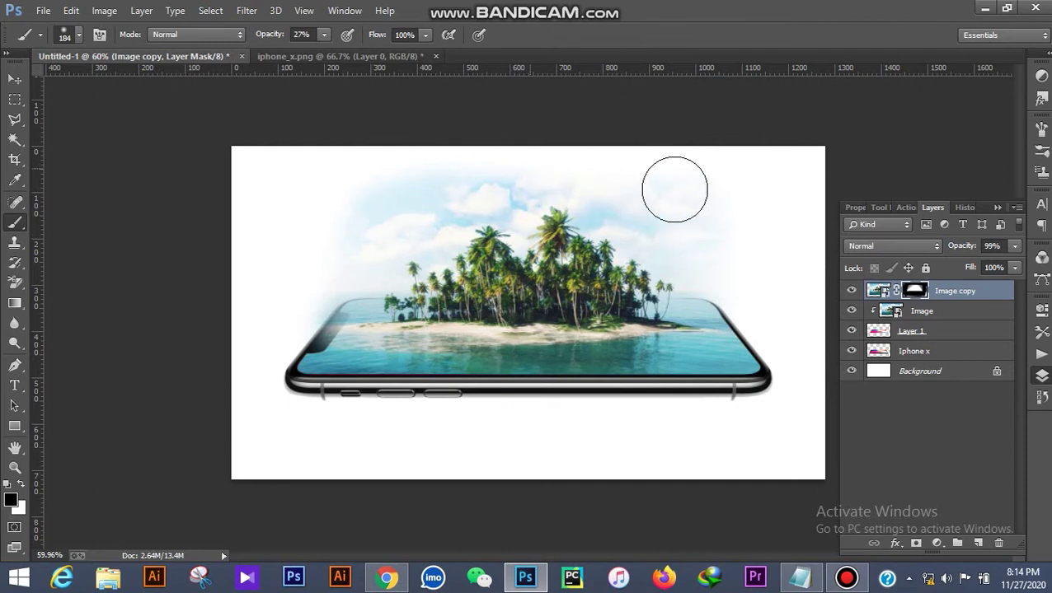
mouse_move(381, 253)
mouse_down()
mouse_move(342, 279)
mouse_move(385, 182)
mouse_move(322, 232)
mouse_move(389, 190)
mouse_move(343, 188)
mouse_up()
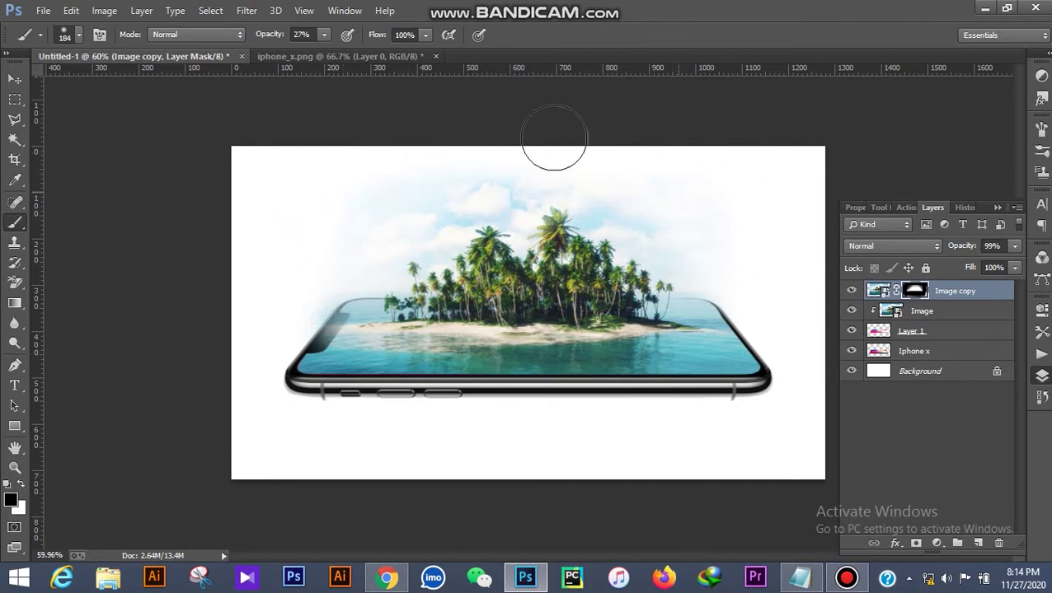
mouse_move(300, 303)
mouse_down()
mouse_move(377, 206)
mouse_move(348, 231)
mouse_move(426, 183)
mouse_up()
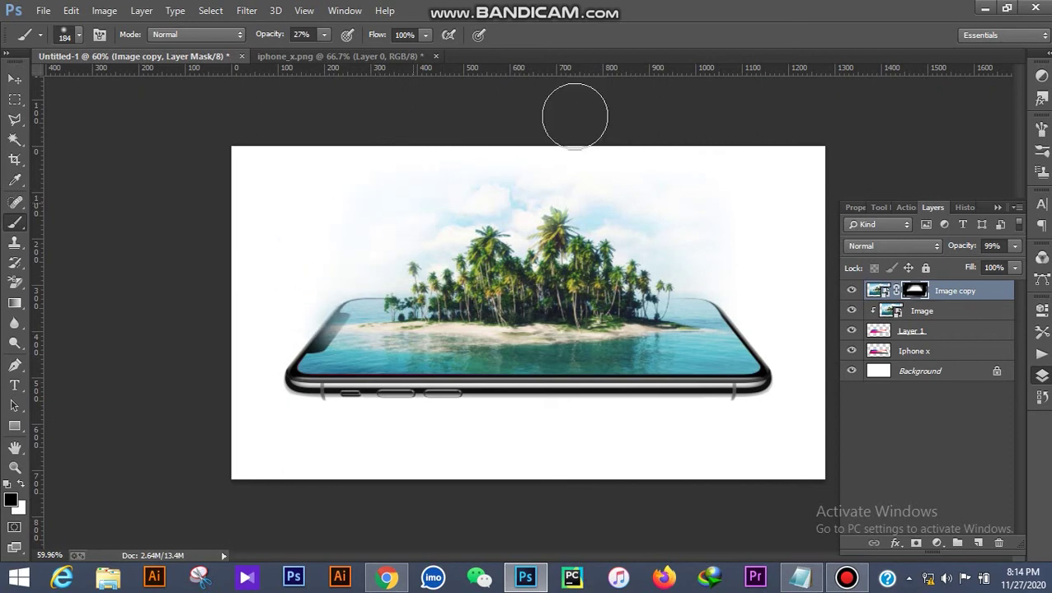
scroll(598, 206, down, 3)
scroll(374, 255, up, 2)
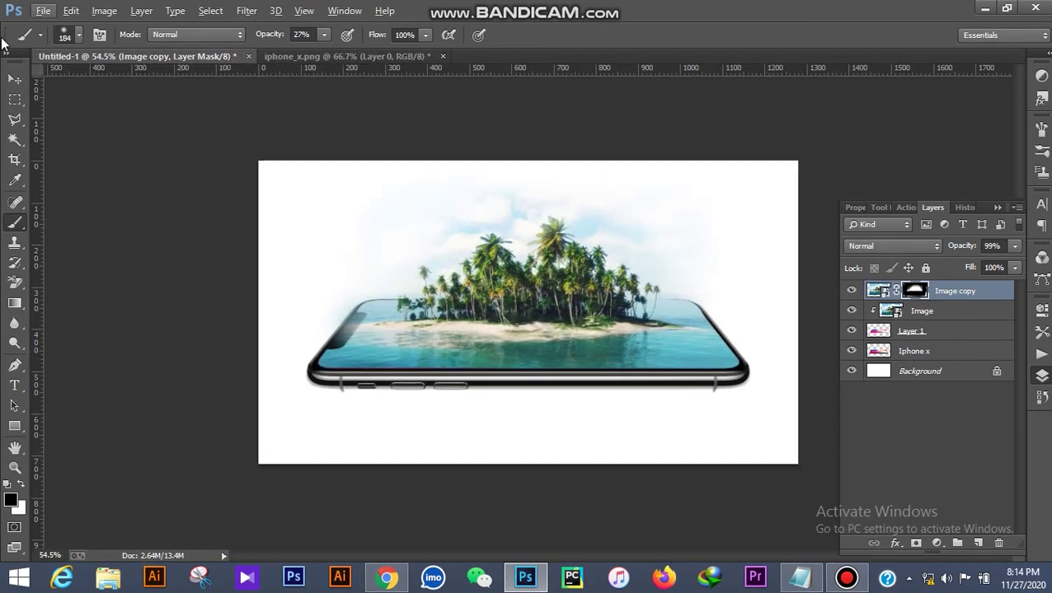
Examine the blended island and phone composition as a whole with the Move tool active and no layer selected
click(13, 81)
click(271, 192)
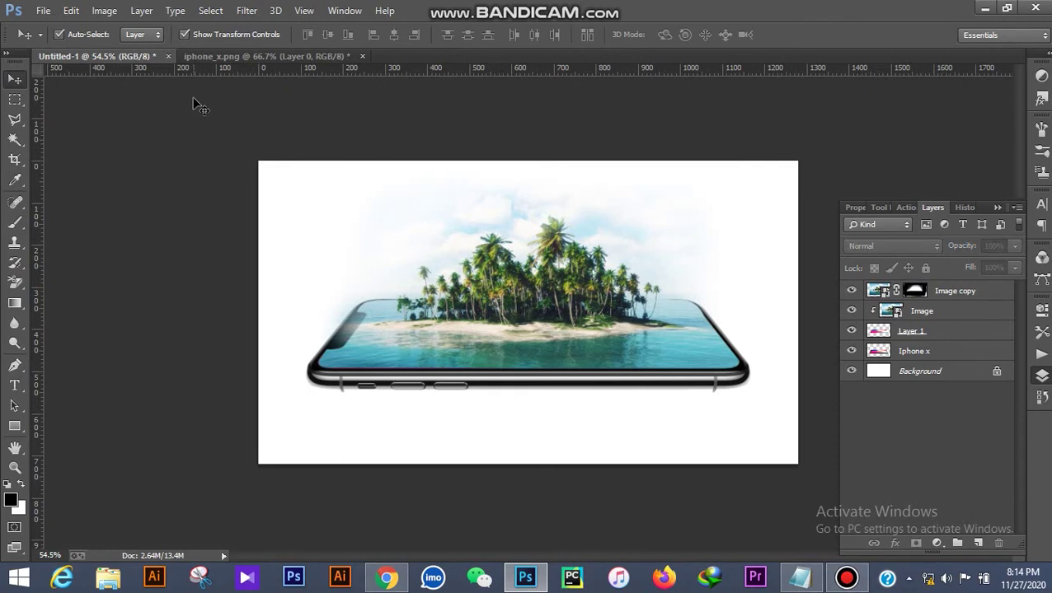
drag(261, 162, 767, 416)
click(853, 109)
key(ctrl+0)
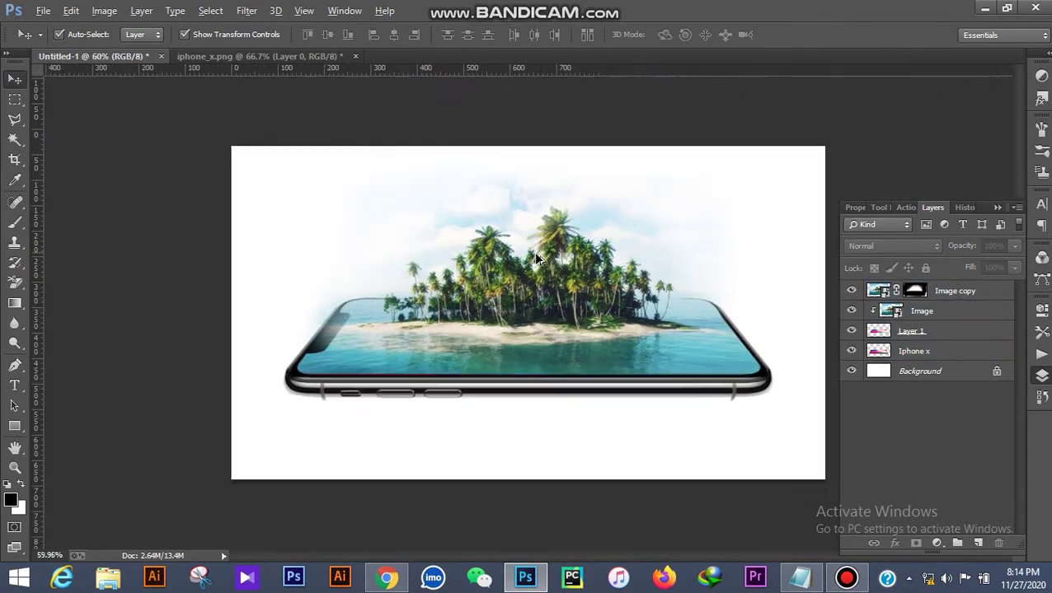
scroll(536, 260, down, 1)
click(996, 207)
scroll(728, 285, up, 1)
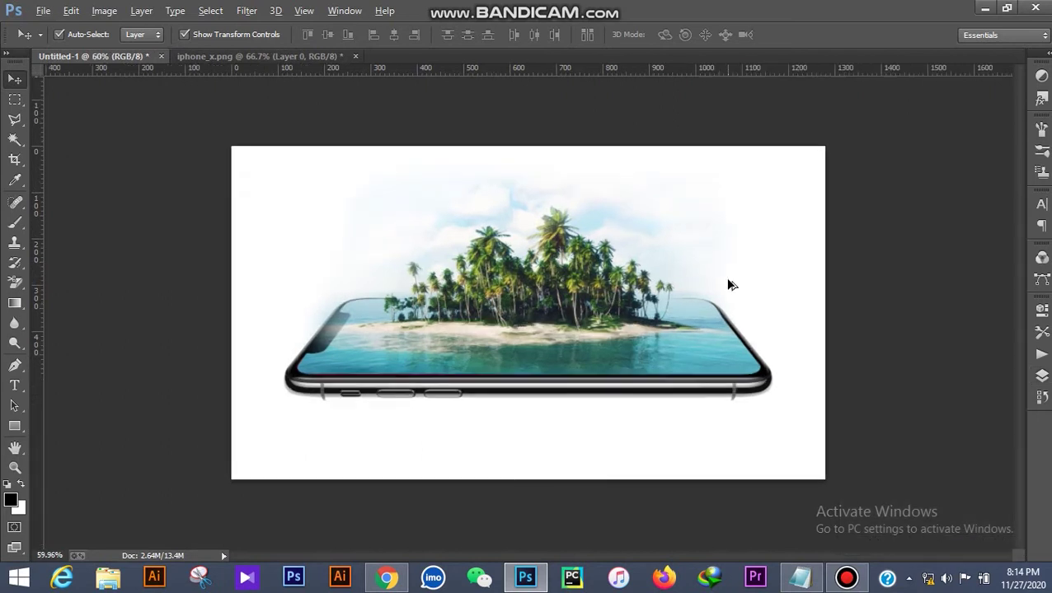
scroll(675, 359, up, 1)
scroll(675, 359, down, 1)
Place the beach picture file "ca6e12c8584d9ede619807d86ea7fba0" directly above the Background layer and commit it at 19.20% scale
click(1041, 376)
click(934, 371)
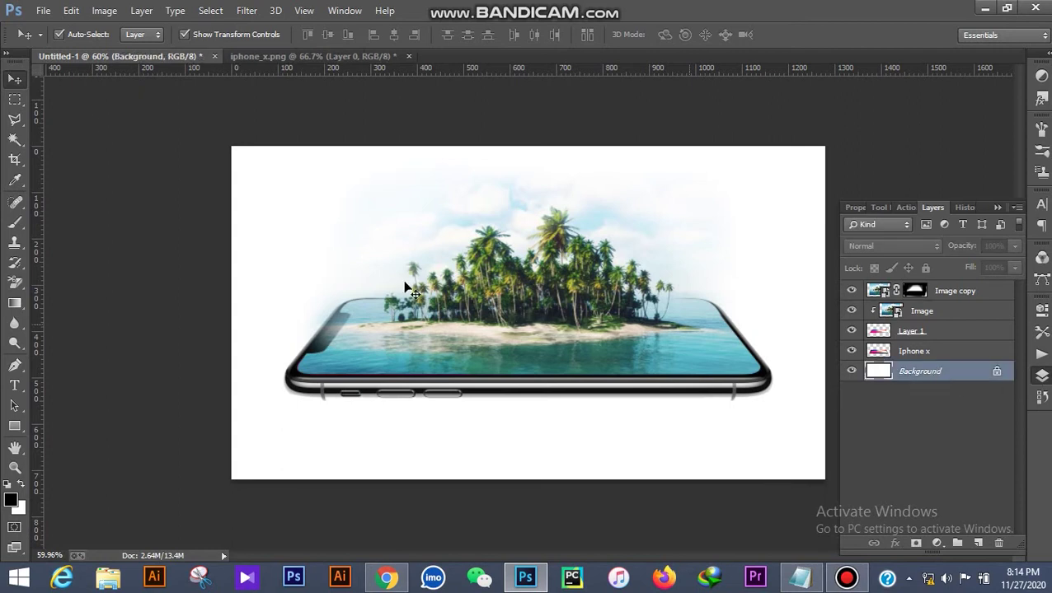
click(43, 11)
click(82, 230)
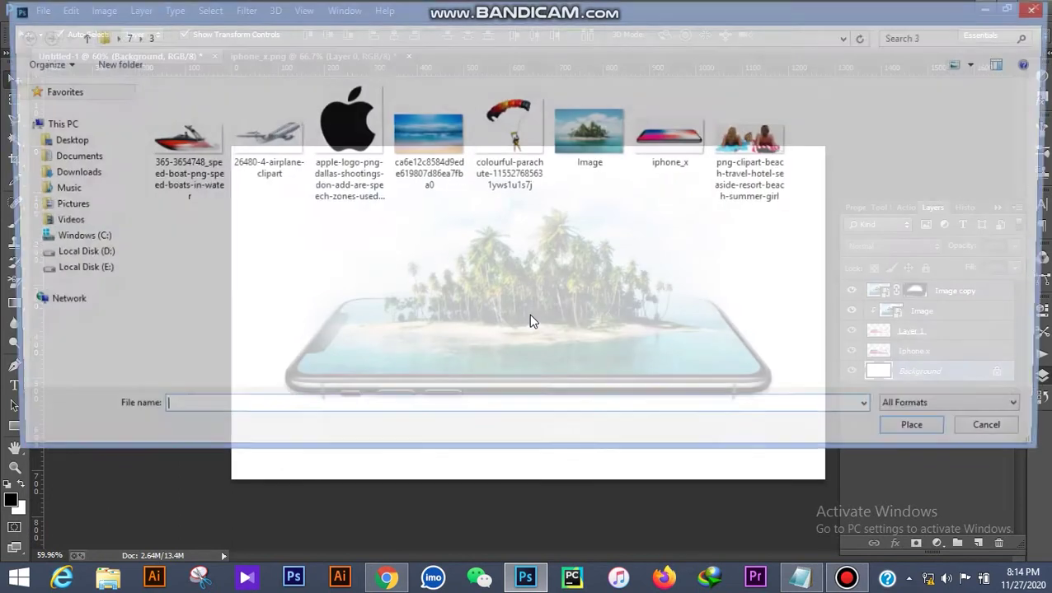
double_click(426, 128)
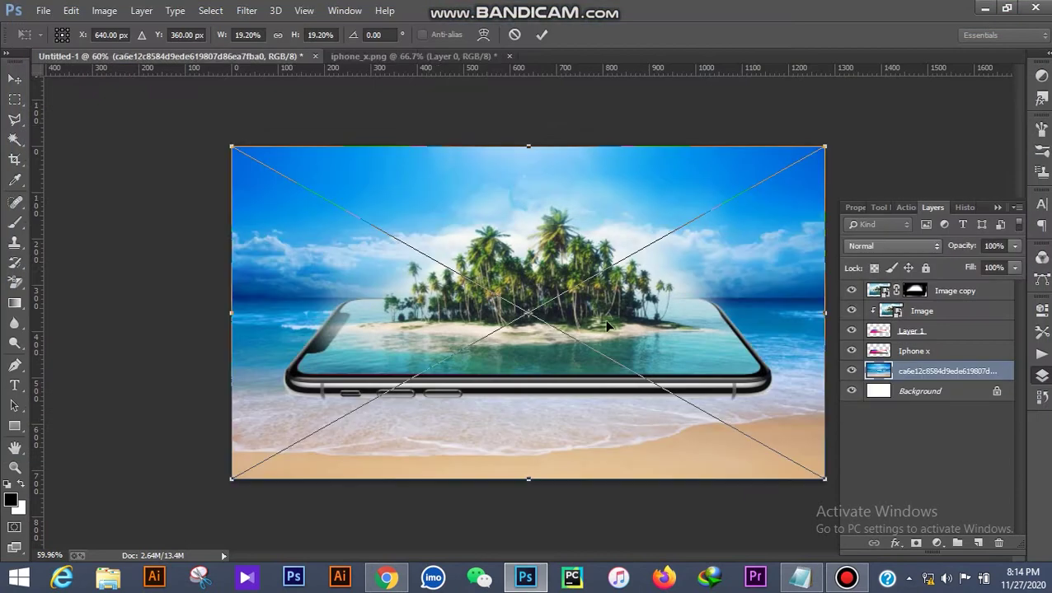
scroll(492, 329, down, 3)
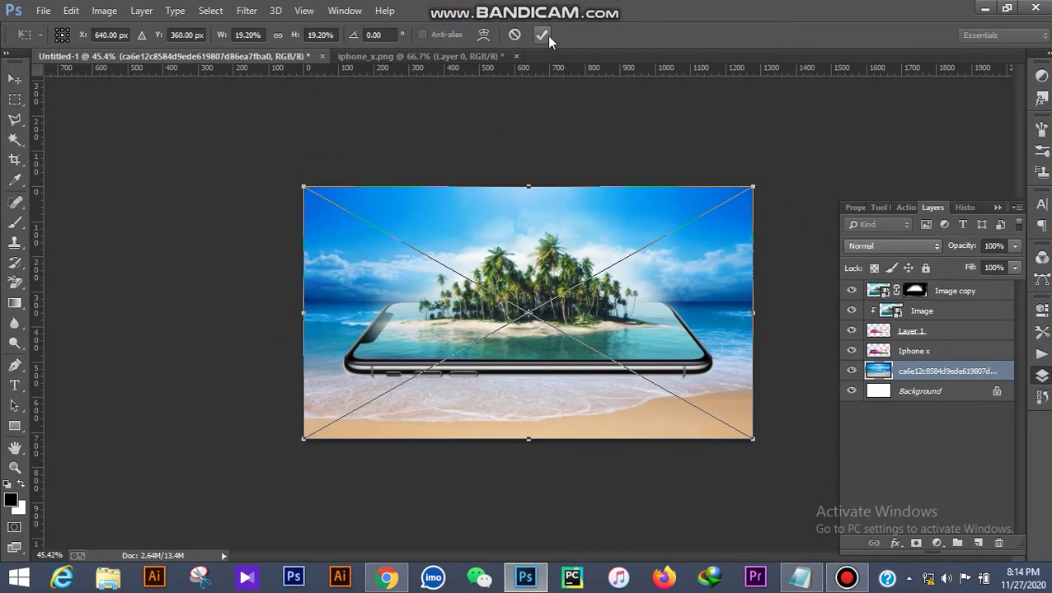
click(547, 35)
scroll(611, 352, up, 1)
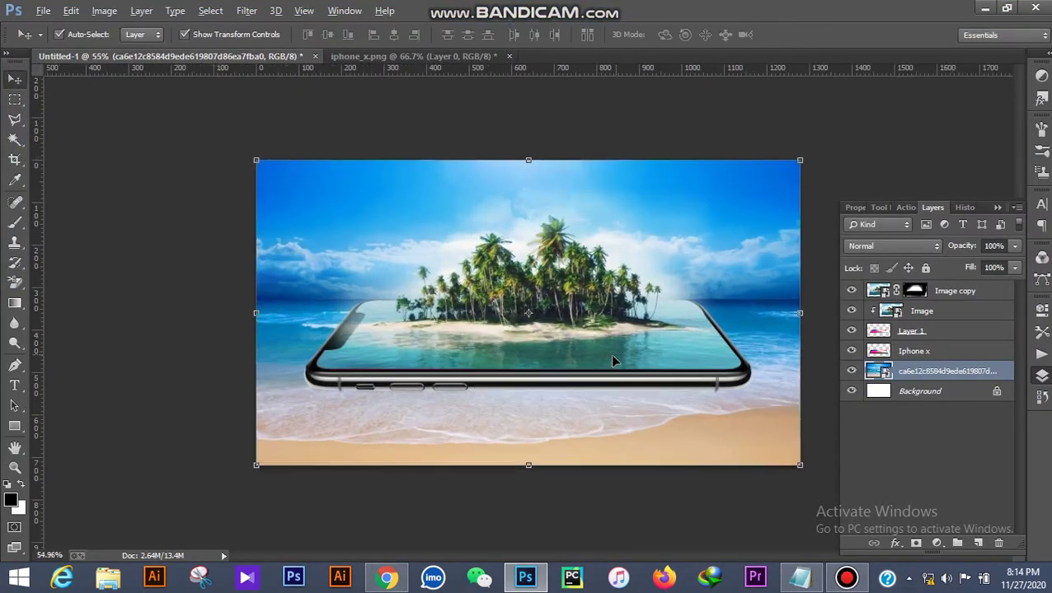
Rename the placed beach picture's layer as Beach
double_click(921, 373)
text(Bea)
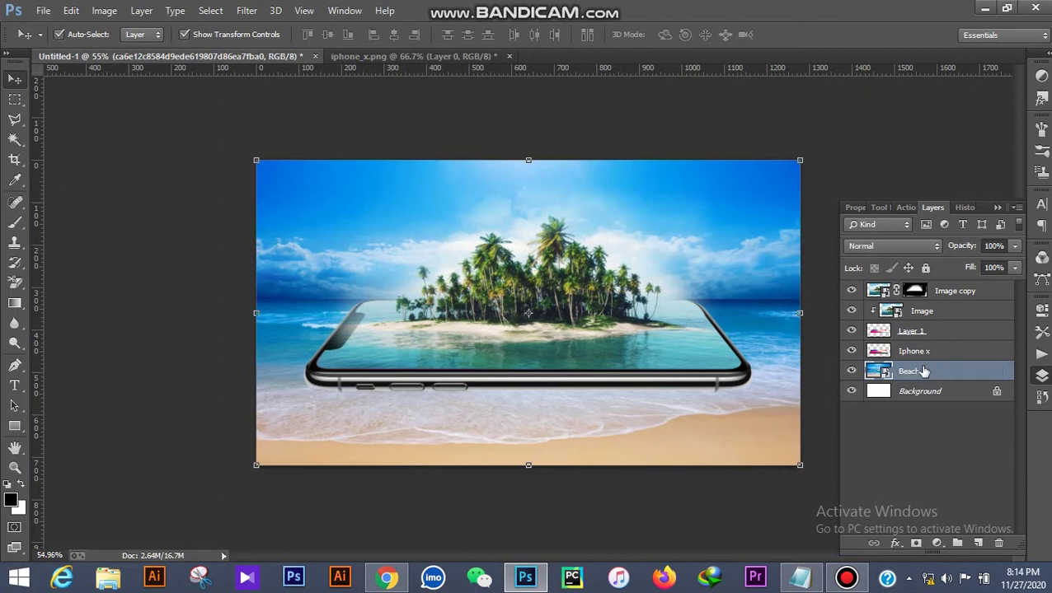
text(ch)
key(Return)
Add a layer mask to Beach and paint out its sky and sea around the phone with a soft 195 px brush at 99% opacity
click(915, 543)
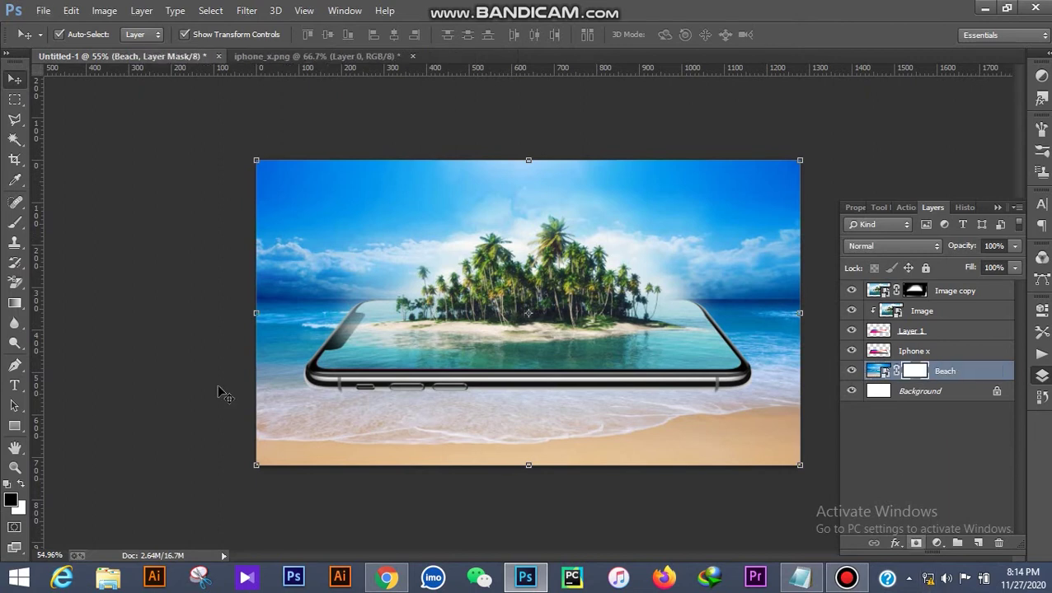
click(13, 223)
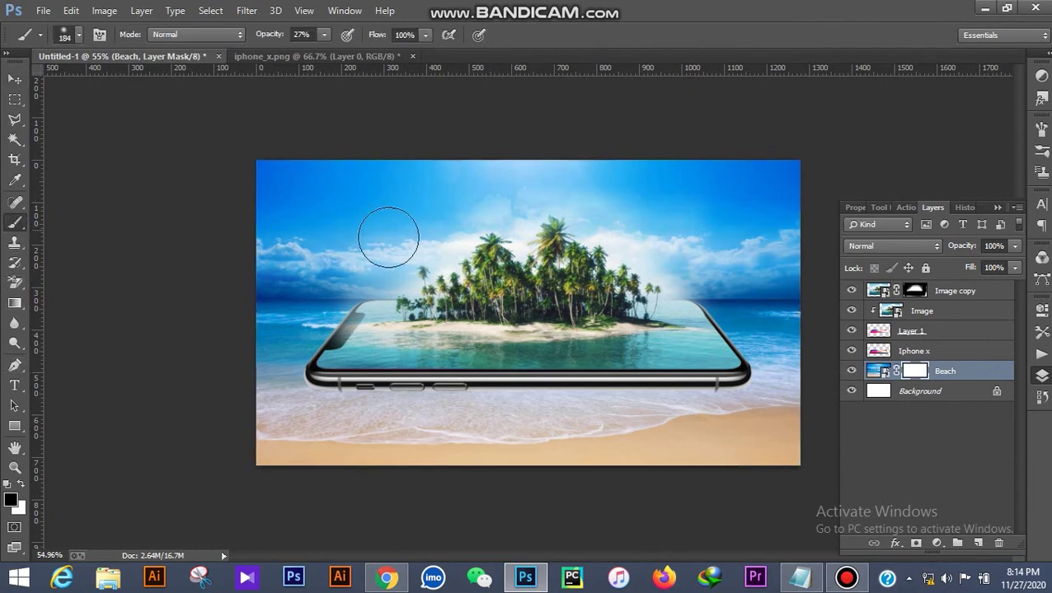
click(76, 36)
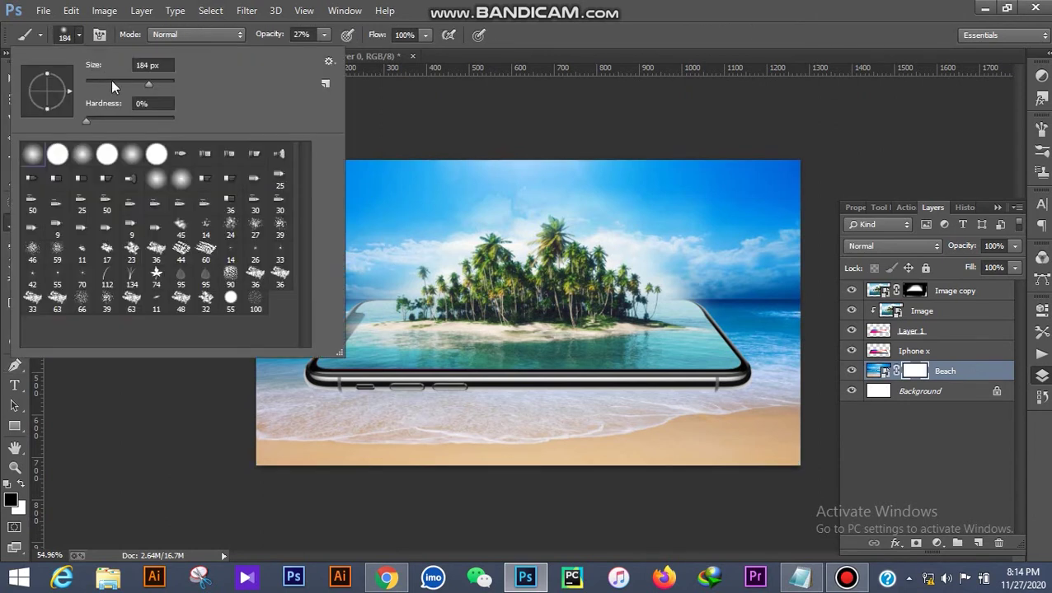
click(565, 36)
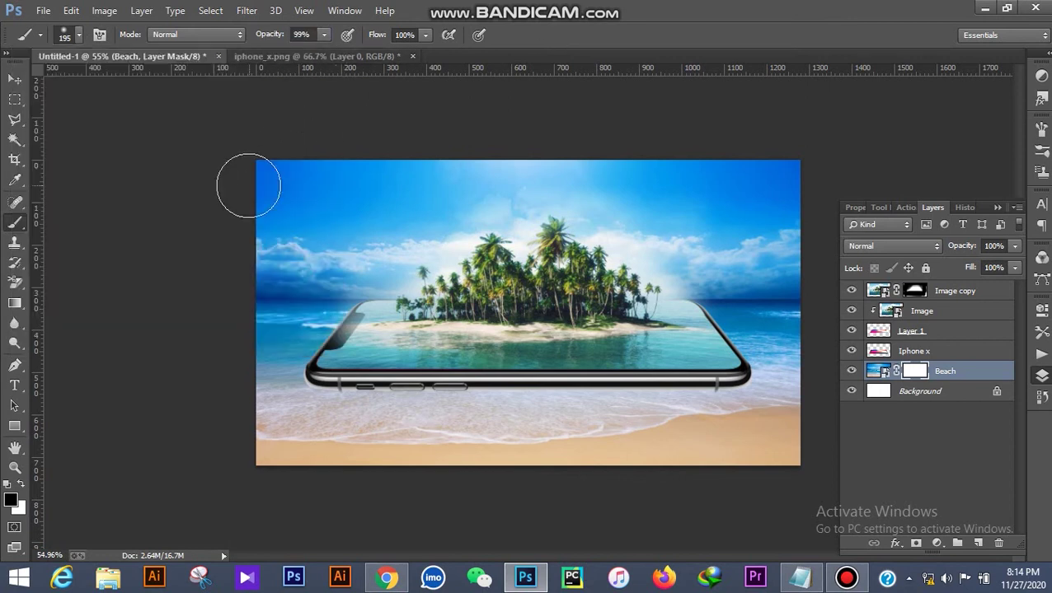
mouse_move(249, 186)
mouse_down()
mouse_move(116, 181)
mouse_move(535, 188)
mouse_move(604, 271)
mouse_move(389, 258)
mouse_move(322, 228)
mouse_move(272, 266)
mouse_move(257, 324)
mouse_move(300, 312)
mouse_move(282, 310)
mouse_move(511, 294)
mouse_move(595, 266)
mouse_move(798, 284)
mouse_move(725, 321)
mouse_move(763, 305)
mouse_move(769, 326)
mouse_move(833, 347)
mouse_up()
mouse_move(308, 300)
mouse_down()
mouse_move(262, 347)
mouse_move(168, 402)
mouse_move(337, 292)
mouse_move(202, 382)
mouse_move(228, 350)
mouse_up()
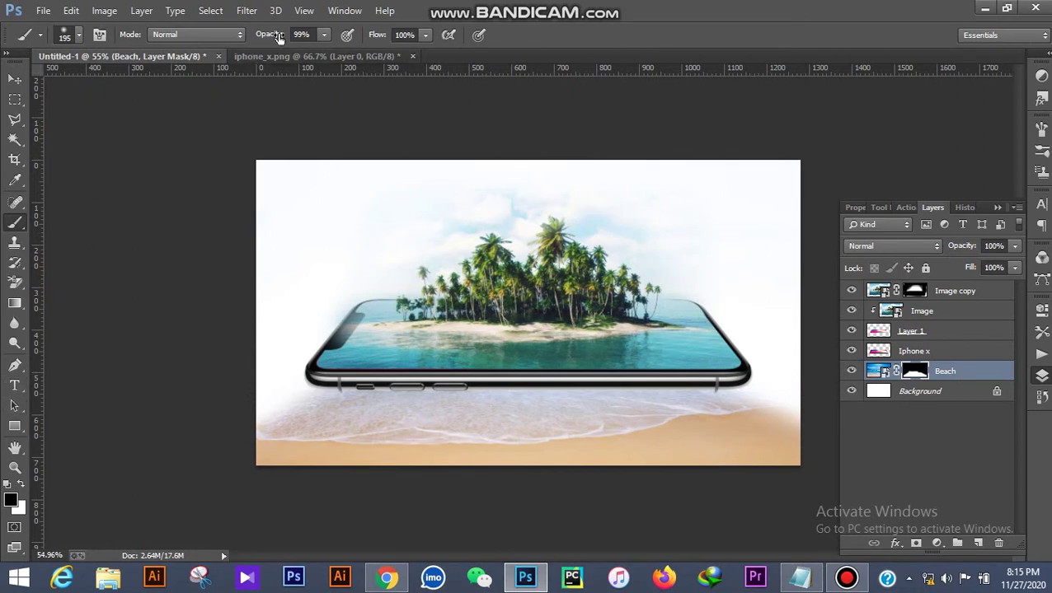
mouse_move(219, 431)
mouse_down()
mouse_move(661, 483)
mouse_move(534, 436)
mouse_move(470, 441)
mouse_up()
key(ctrl+z)
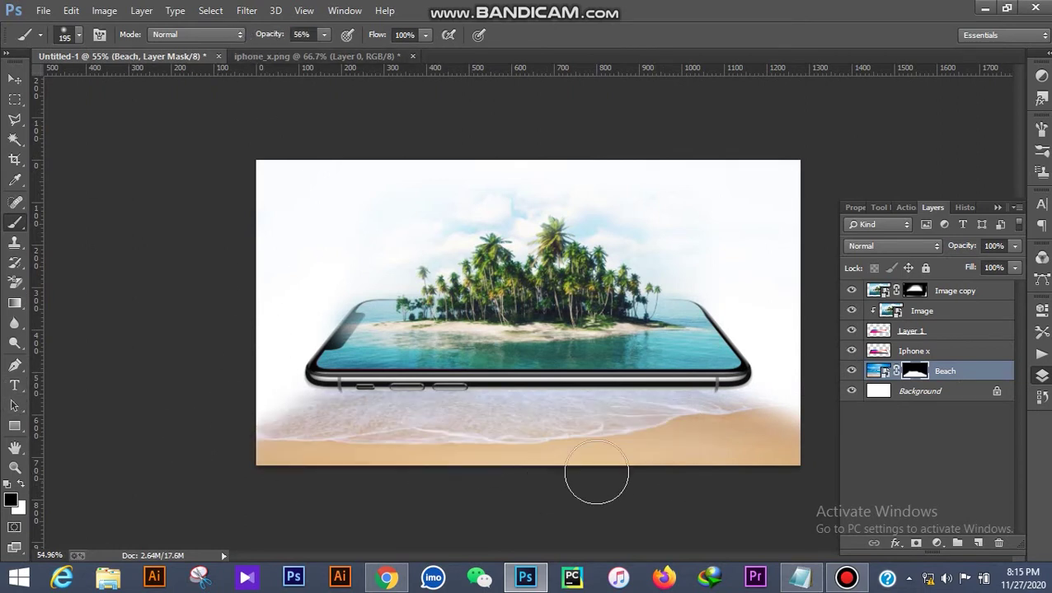
Scale the Beach layer to about 85.4%, center it beneath the phone at X 640.50 px, Y 368.50 px, and commit the transform
click(14, 80)
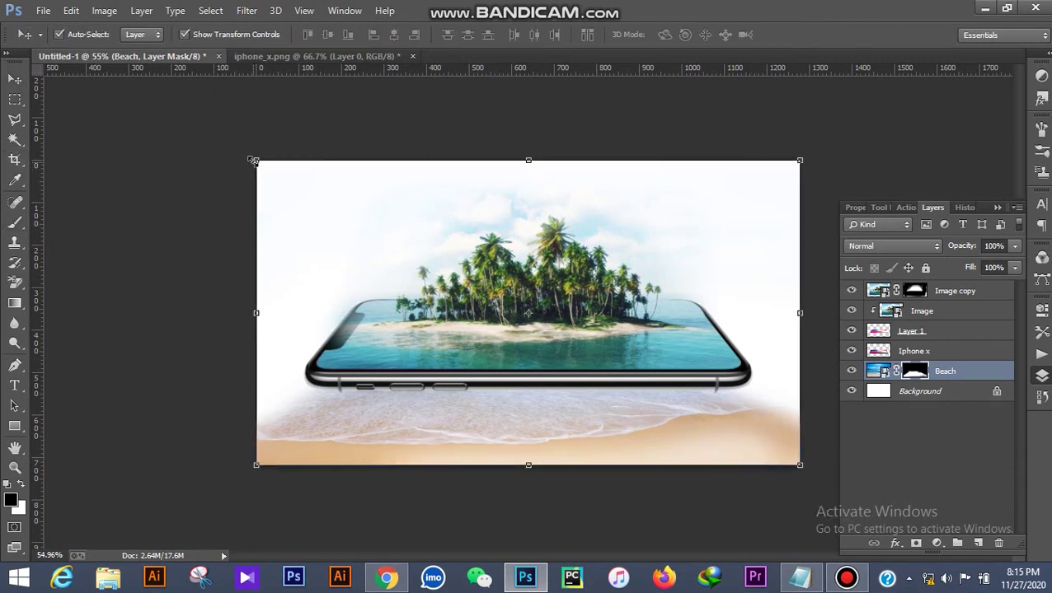
drag(257, 161, 336, 205)
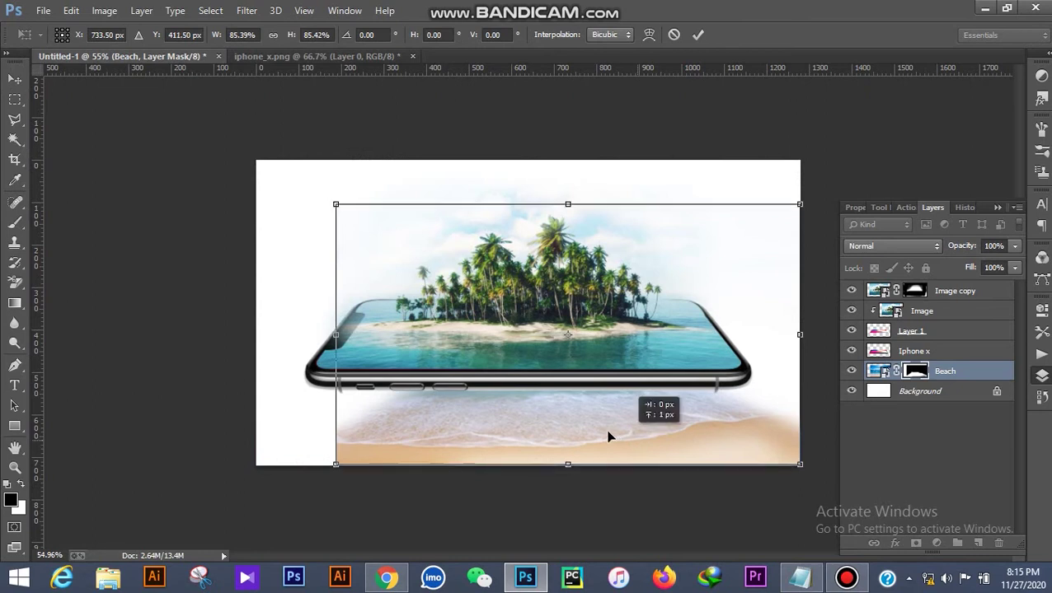
mouse_move(604, 434)
mouse_down()
mouse_move(587, 419)
mouse_move(599, 426)
mouse_up()
scroll(594, 430, up, 3)
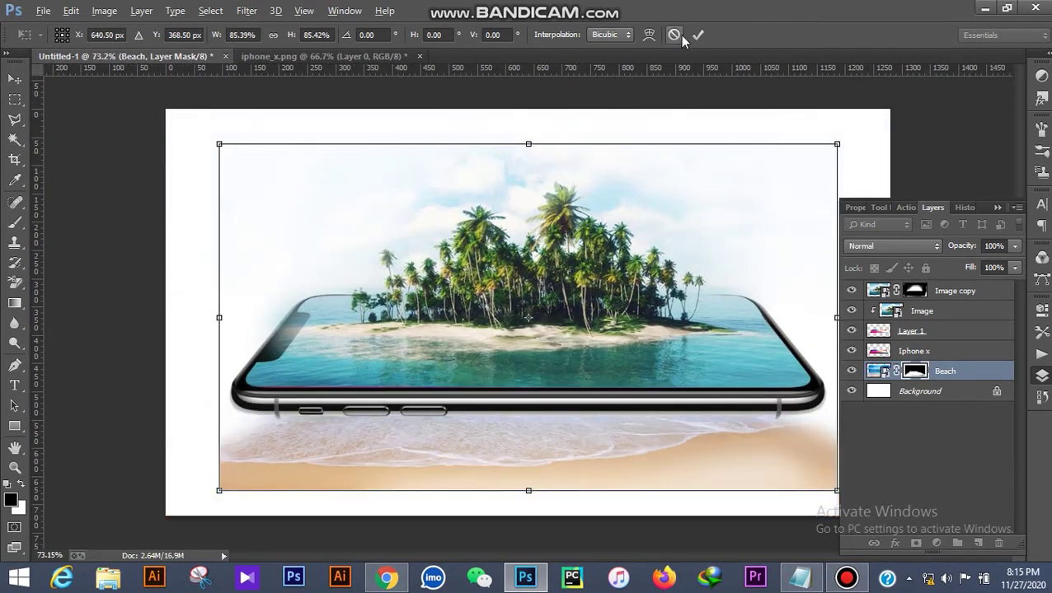
key(Return)
click(997, 207)
scroll(596, 347, down, 2)
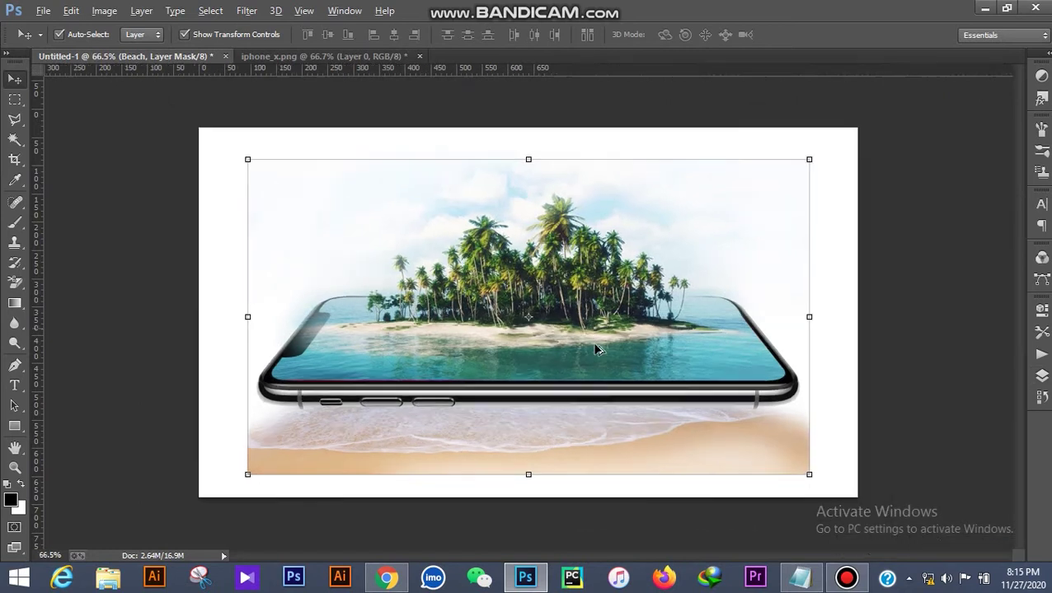
Fade the Beach mask's hard outer edges and lower sand with the 195 px brush at 56% opacity, and shift the beach slightly upward
click(11, 227)
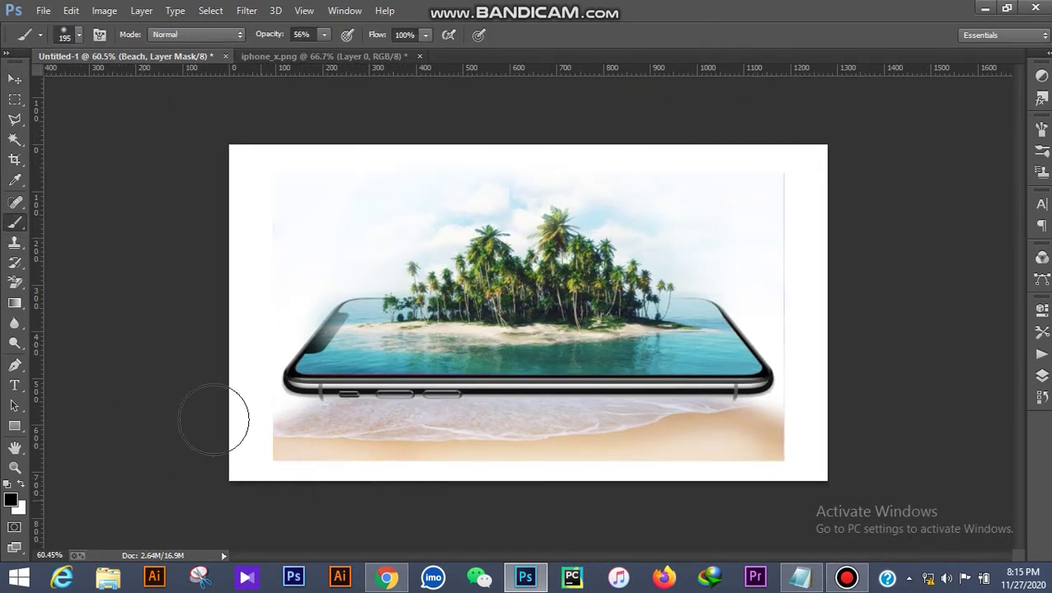
mouse_move(244, 429)
mouse_down()
mouse_move(269, 469)
mouse_move(252, 428)
mouse_move(275, 445)
mouse_up()
mouse_move(767, 422)
mouse_down()
mouse_move(779, 450)
mouse_move(795, 449)
mouse_move(793, 463)
mouse_up()
mouse_move(807, 175)
mouse_down()
mouse_move(798, 240)
mouse_move(791, 207)
mouse_move(779, 249)
mouse_up()
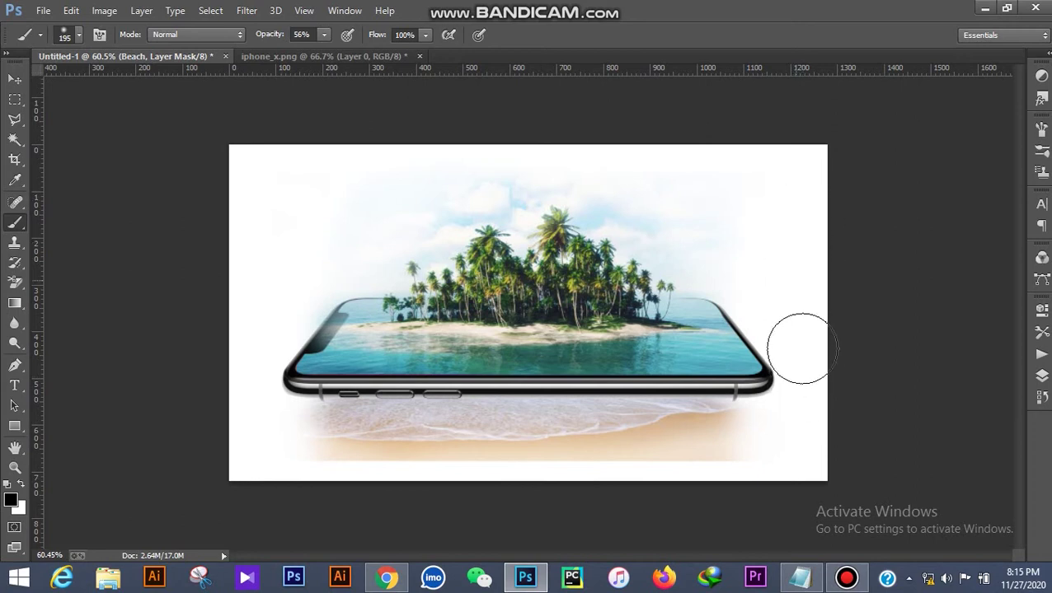
scroll(770, 500, up, 2)
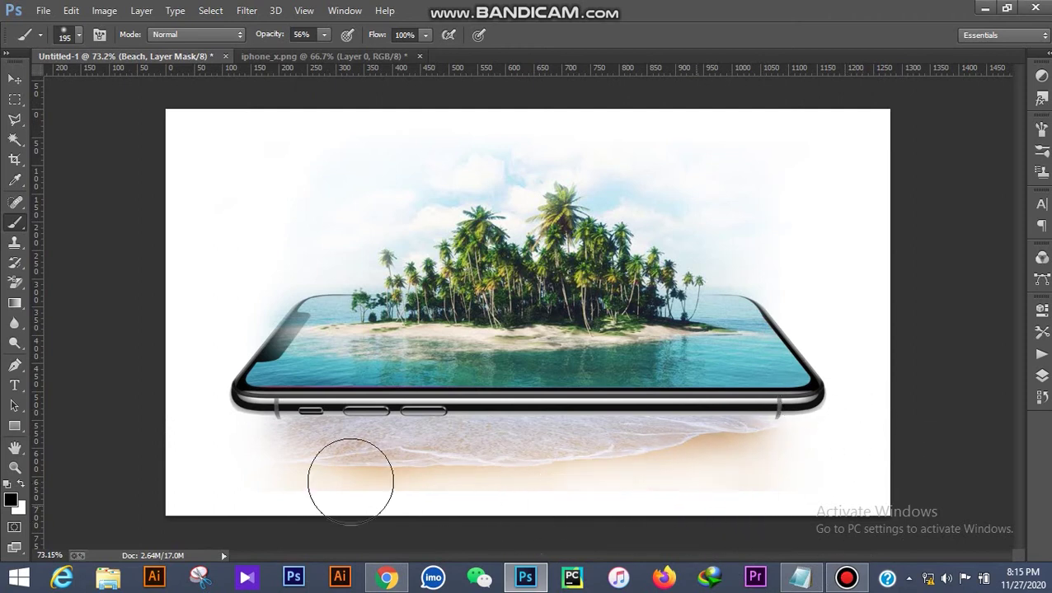
drag(305, 478, 482, 500)
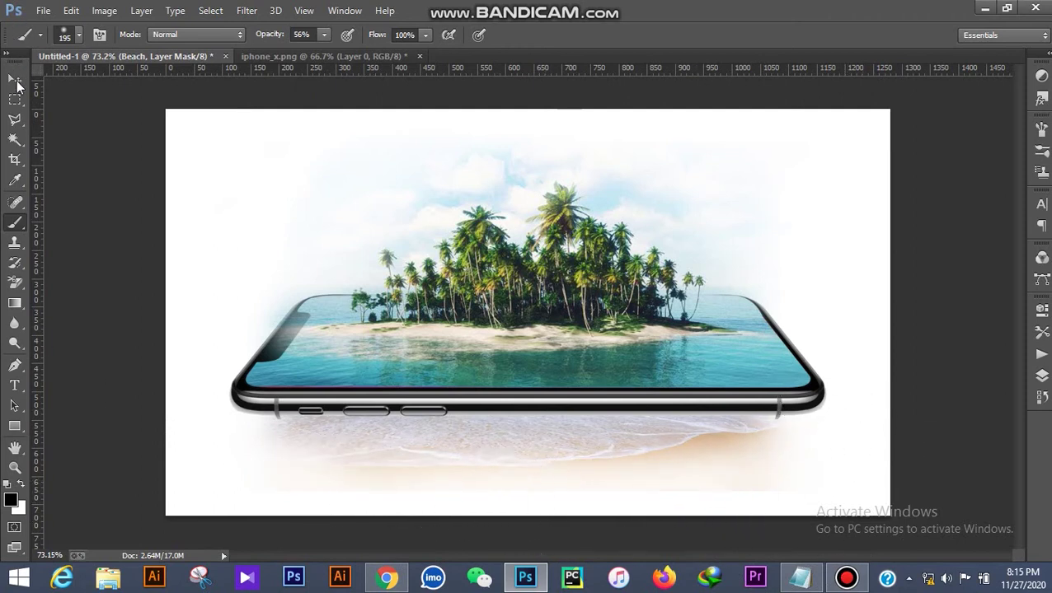
click(15, 80)
drag(520, 453, 522, 443)
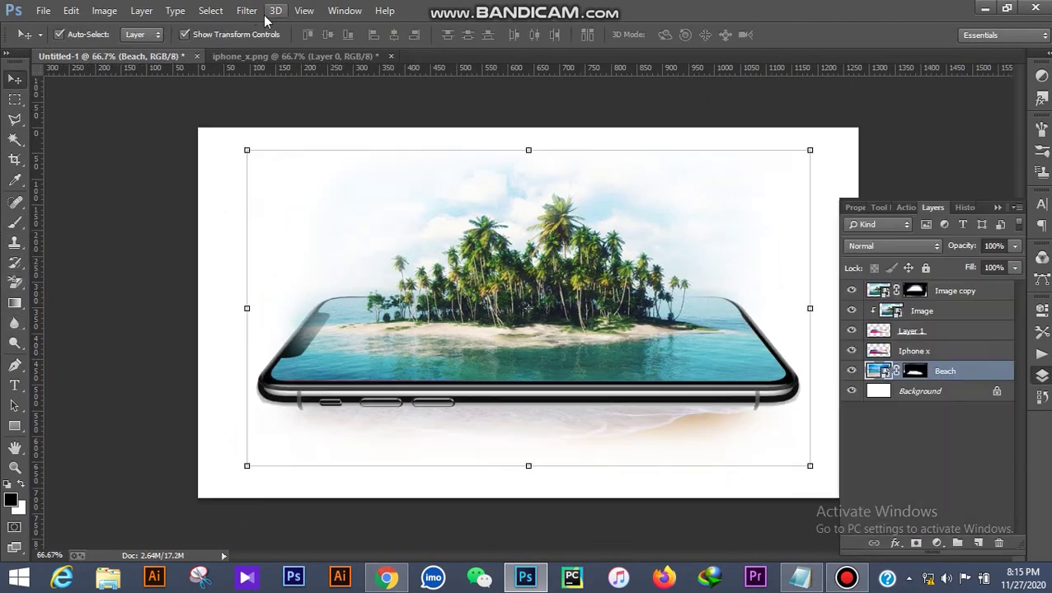
Apply the Camera Raw Filter to Beach with Temperature +15, Exposure +0.25 and Clarity +10, and deselect the layer
click(247, 10)
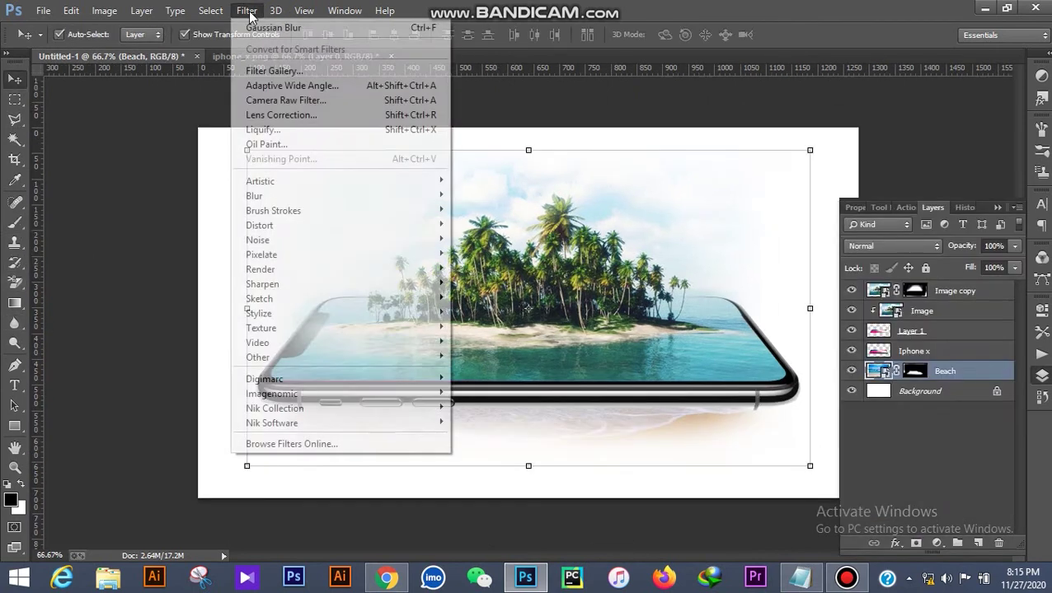
click(271, 102)
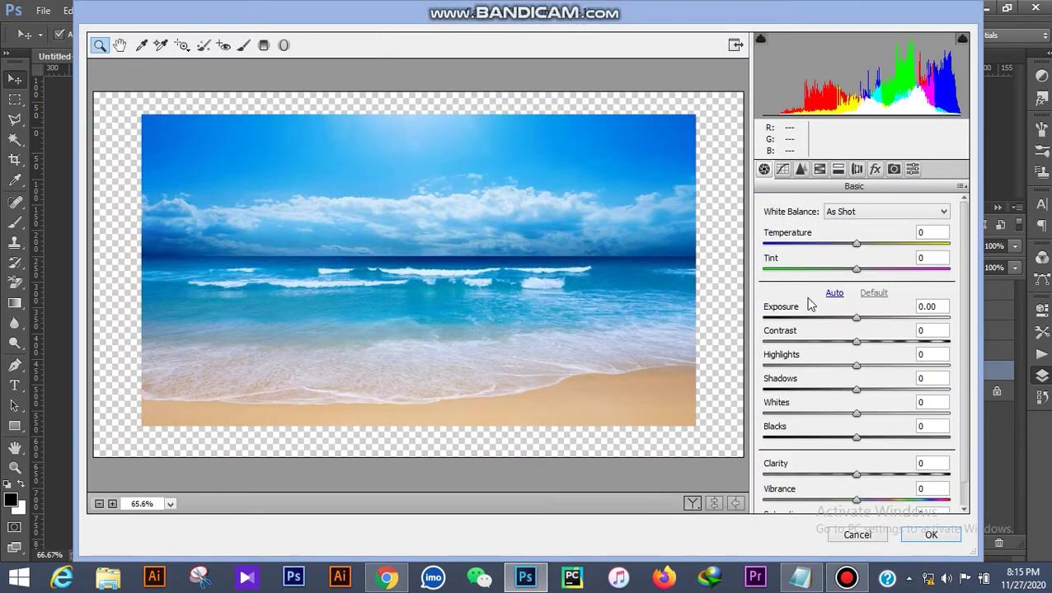
drag(856, 245, 867, 244)
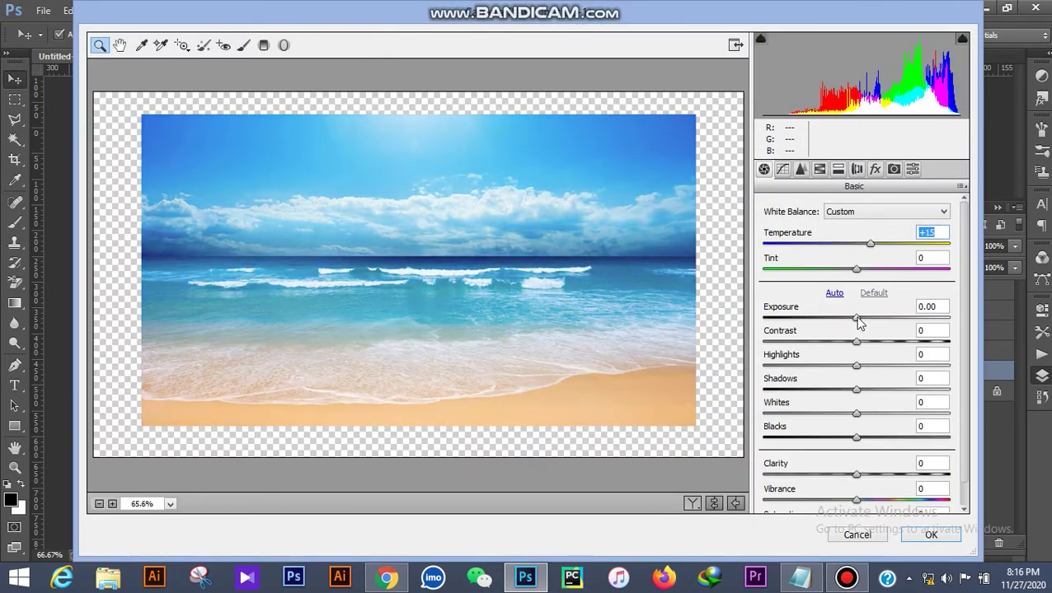
drag(857, 319, 860, 319)
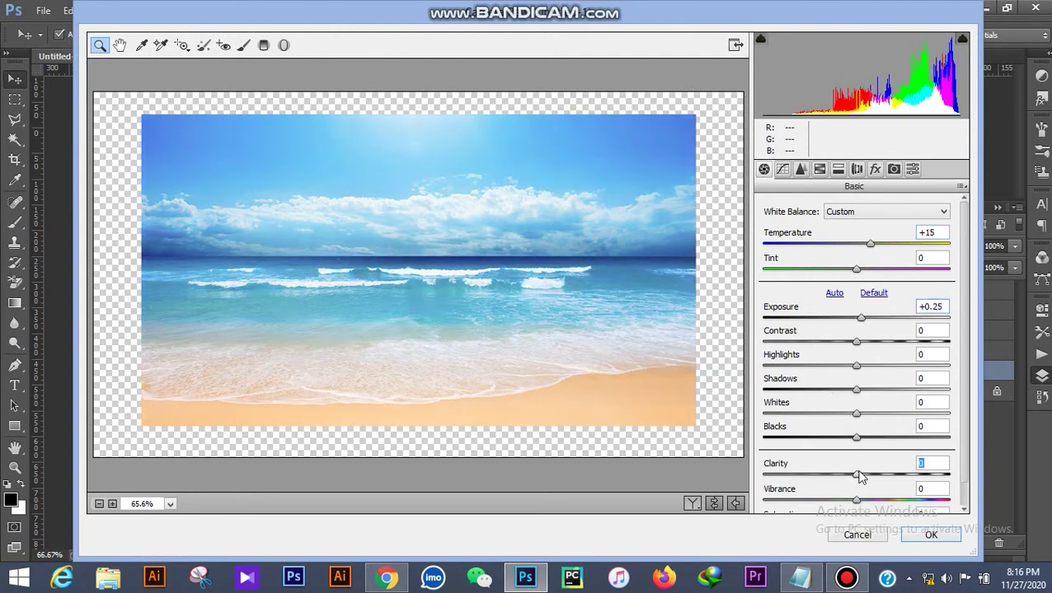
drag(857, 475, 865, 475)
click(931, 535)
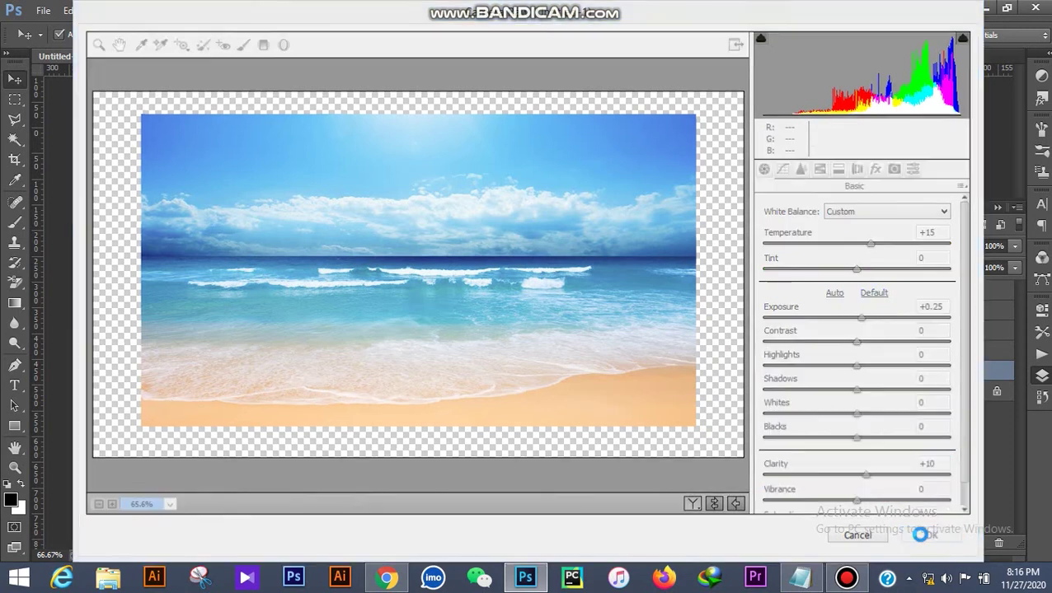
click(637, 537)
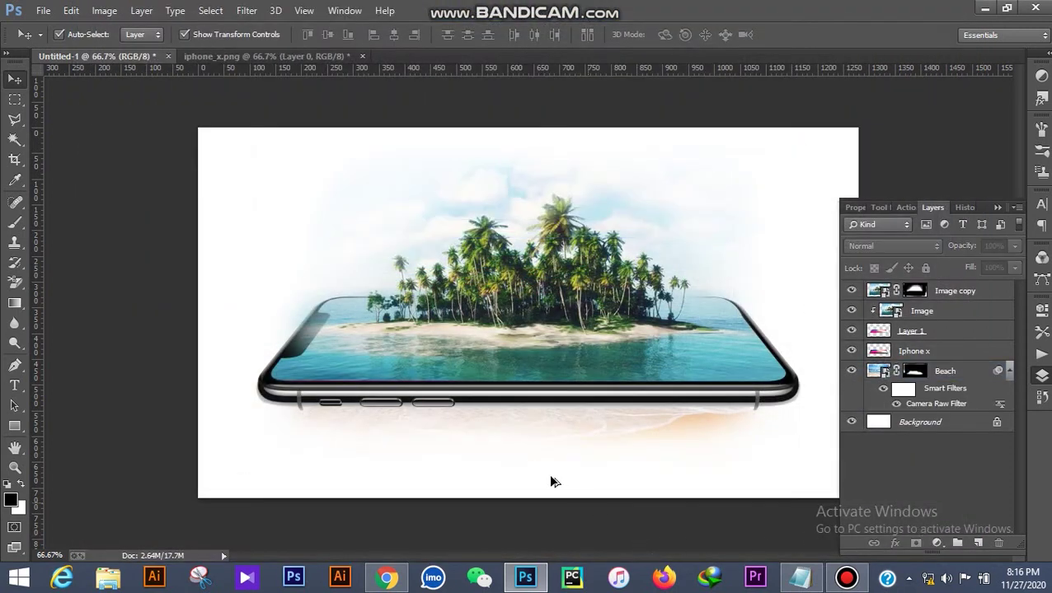
Place the sunbathers picture "png-clipart-beach-travel-hotel-seaside-resort-beach-summer-girl" above all layers as an embedded file and make it a layer named Model
scroll(548, 474, down, 3)
scroll(571, 440, up, 3)
click(996, 209)
click(43, 9)
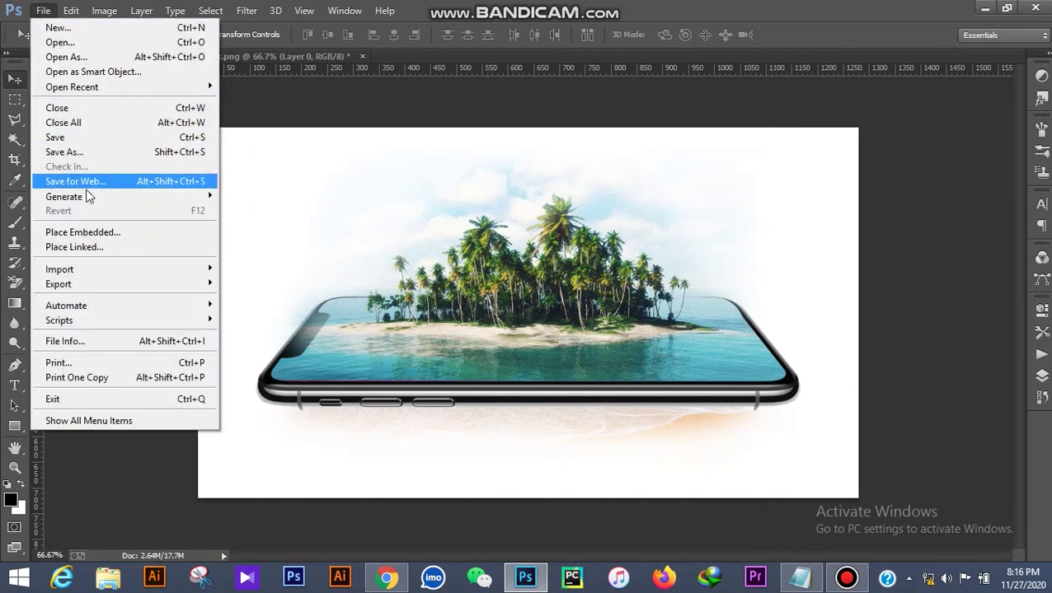
click(93, 235)
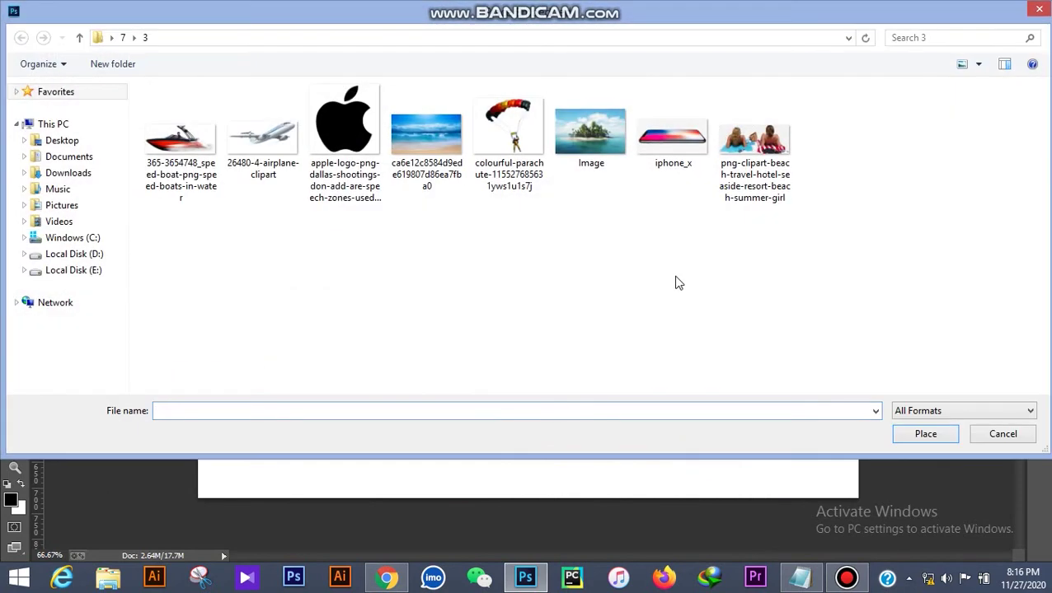
click(764, 136)
double_click(764, 136)
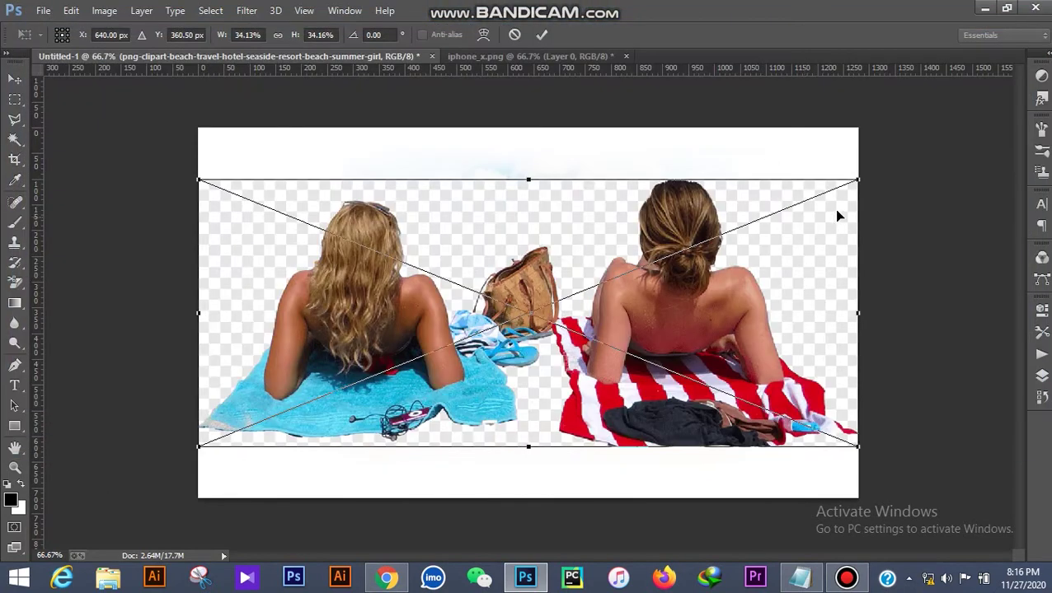
click(543, 34)
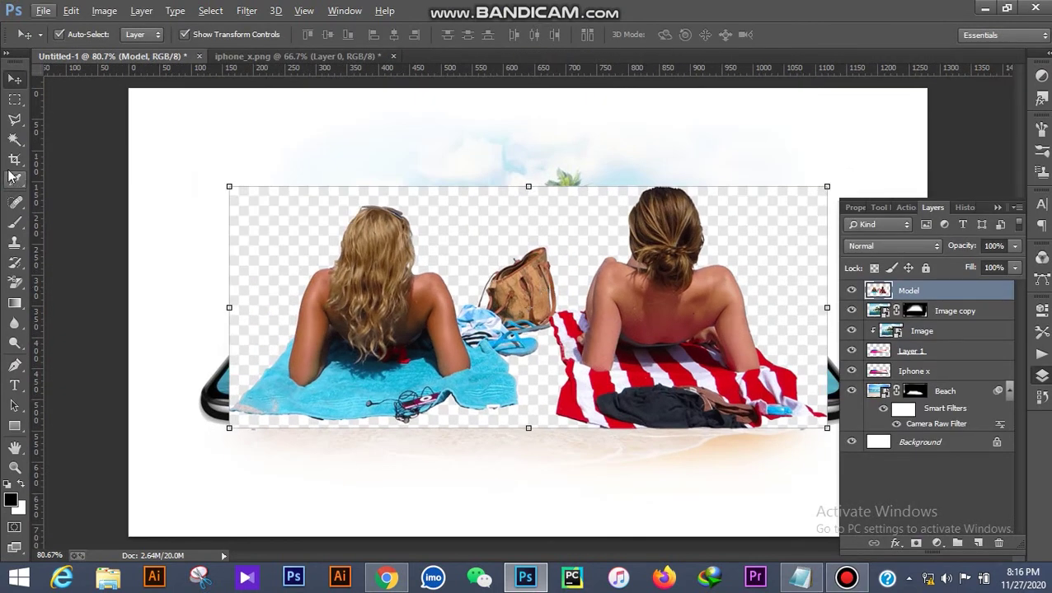
Select the checkerboard areas around the two sunbathers with the Magic Wand at tolerance 28, delete them from Model, and deselect
click(15, 138)
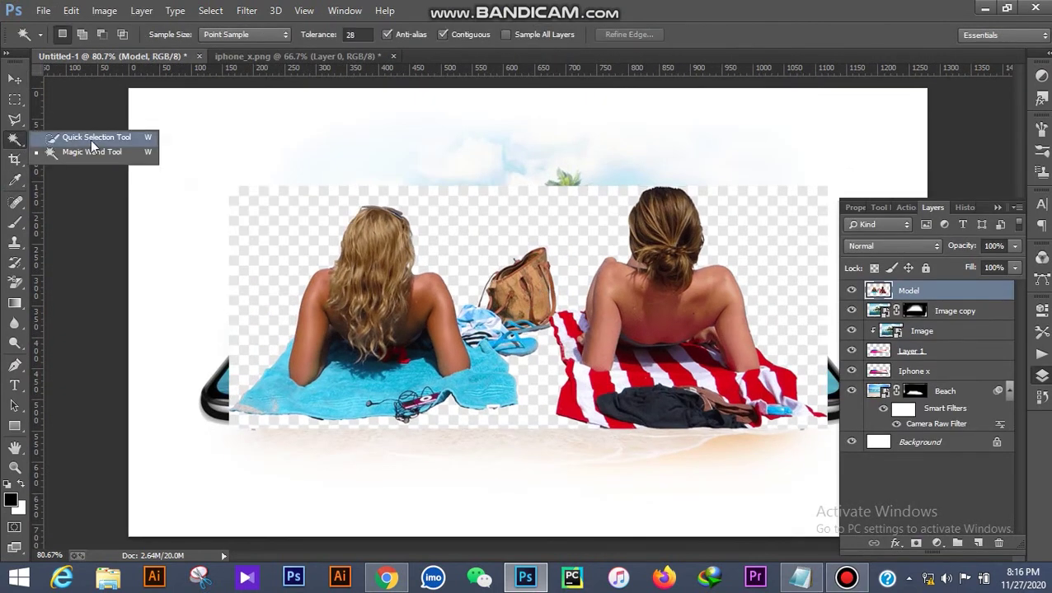
click(92, 151)
click(507, 216)
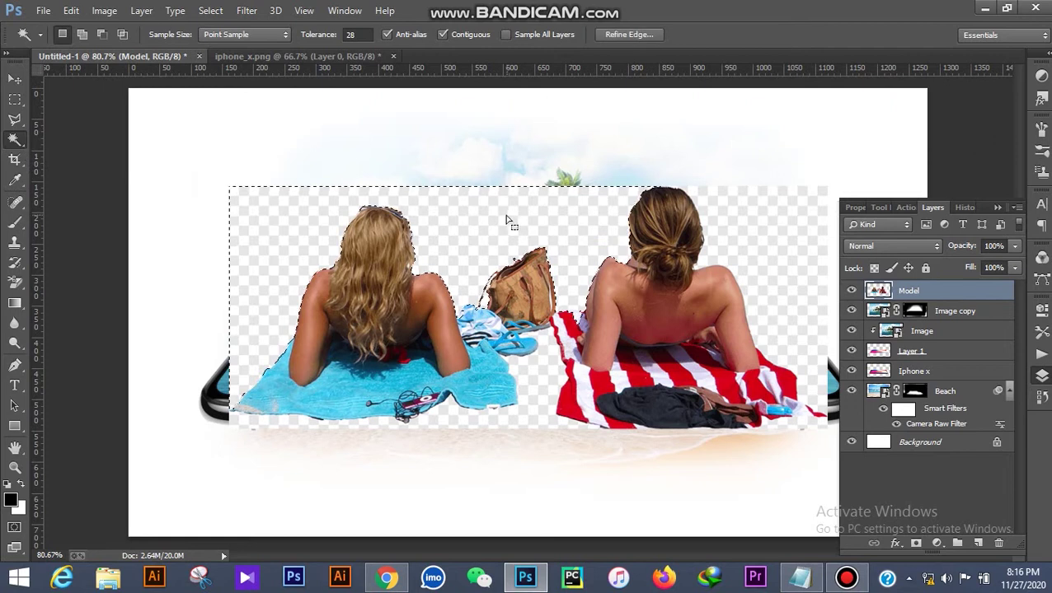
key(Delete)
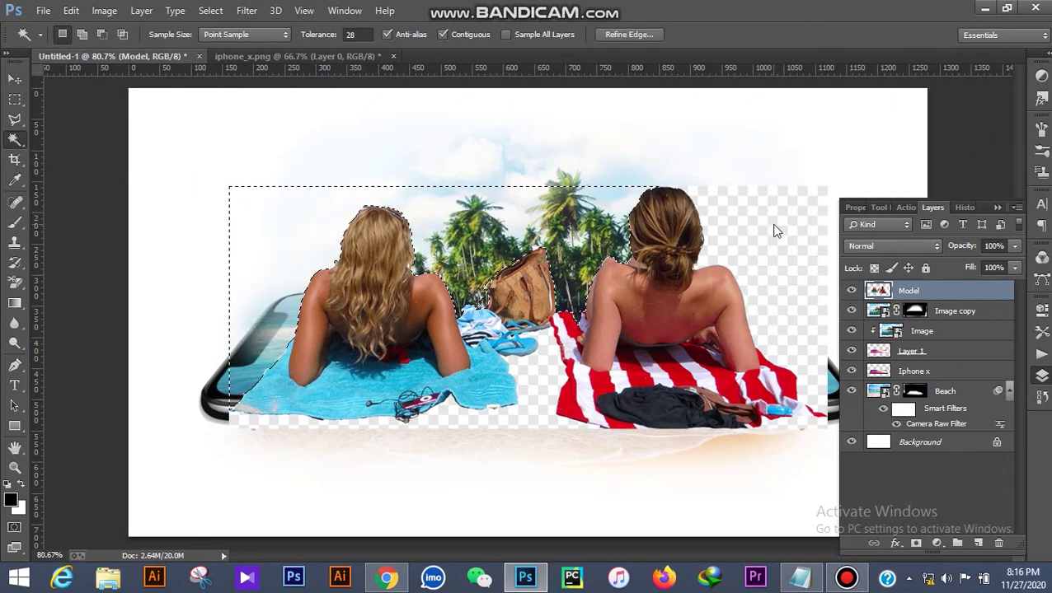
click(774, 231)
key(Delete)
click(544, 391)
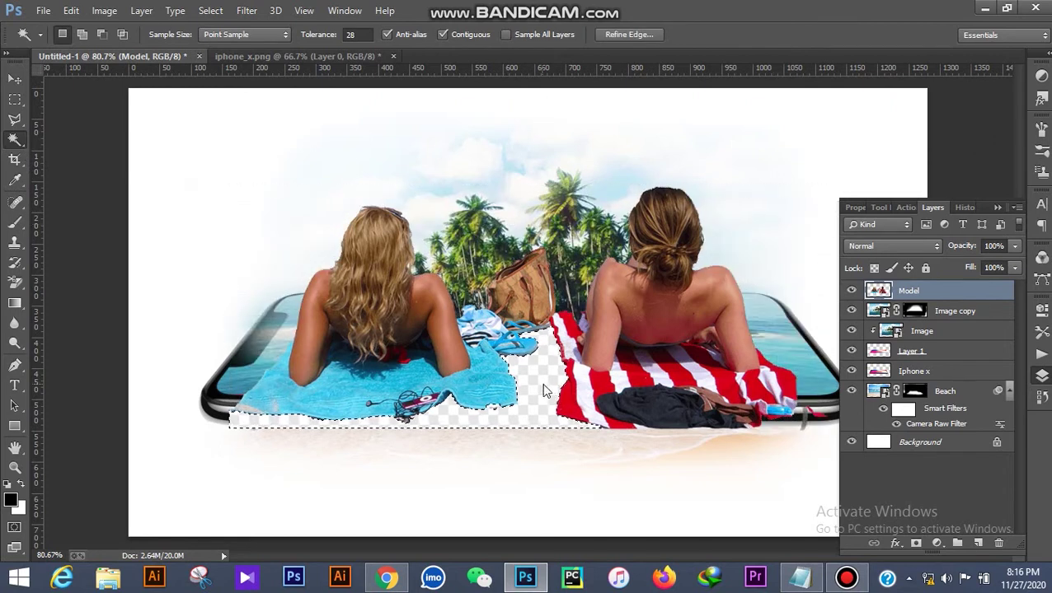
key(Delete)
key(ctrl+d)
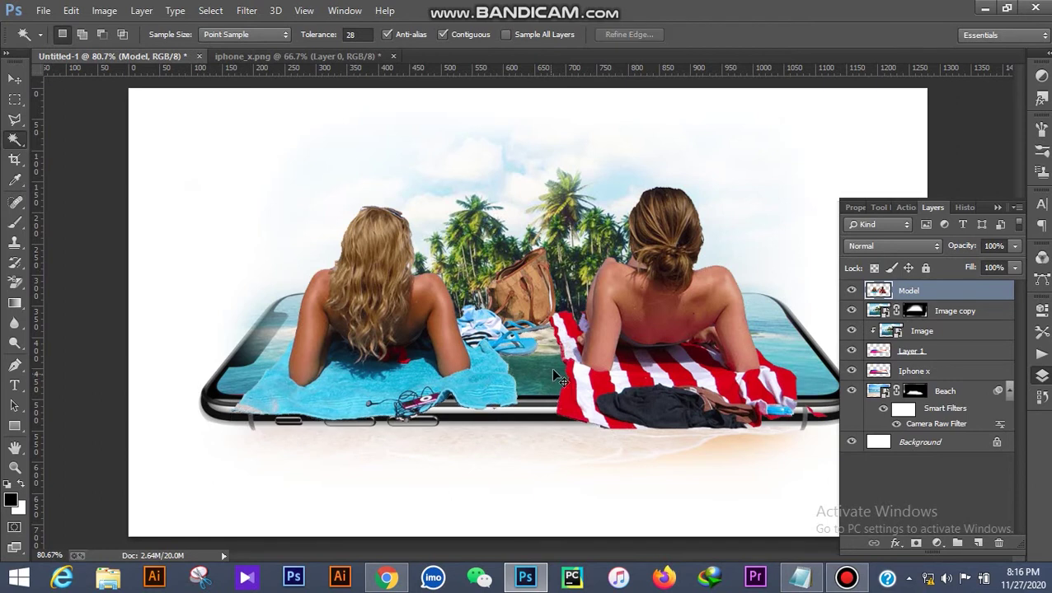
Scale the Model layer to about 33.3%, position it on the sand below the phone at X 1008.50 px, Y 617.00 px, and commit
click(15, 79)
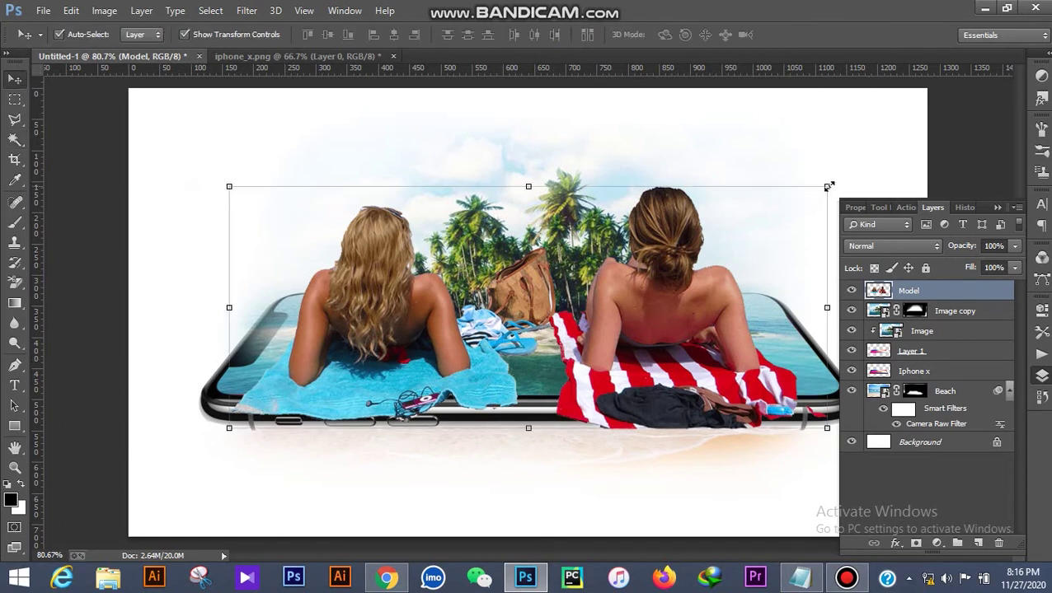
drag(828, 187, 552, 297)
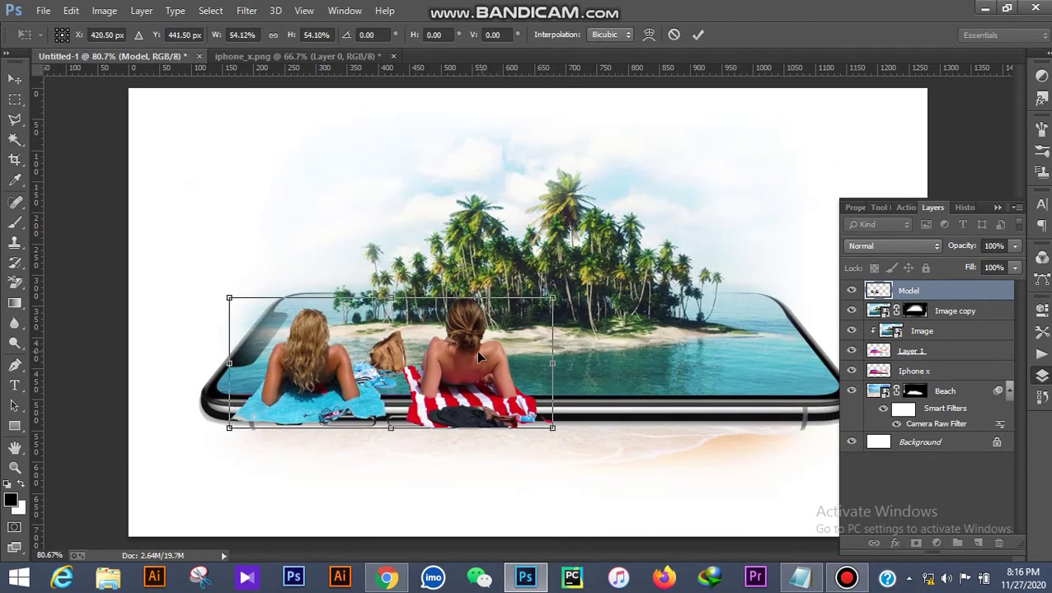
drag(479, 356, 739, 472)
scroll(740, 473, down, 2)
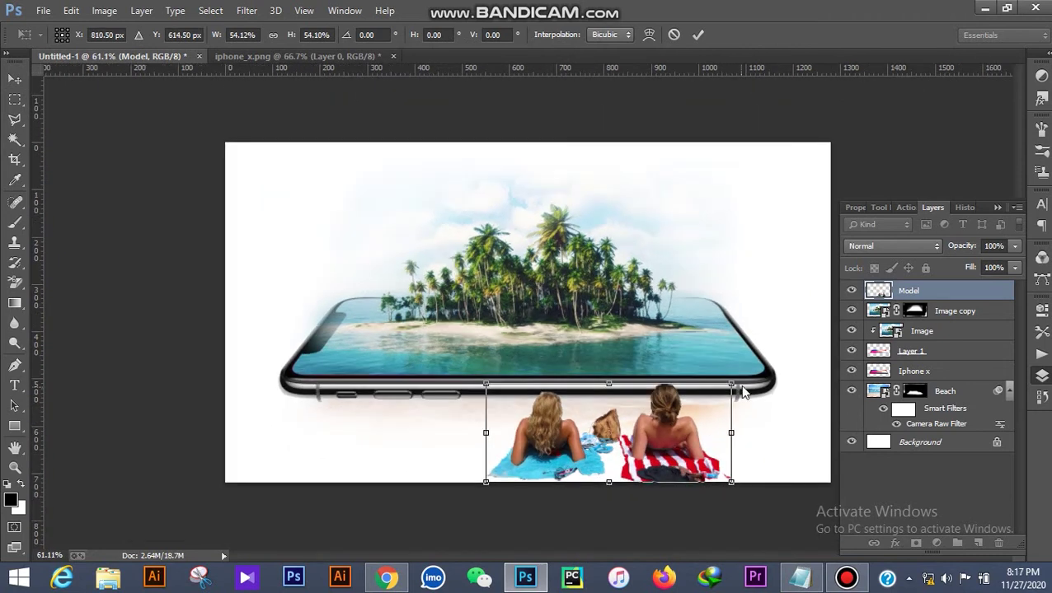
drag(730, 385, 692, 420)
drag(702, 428, 740, 432)
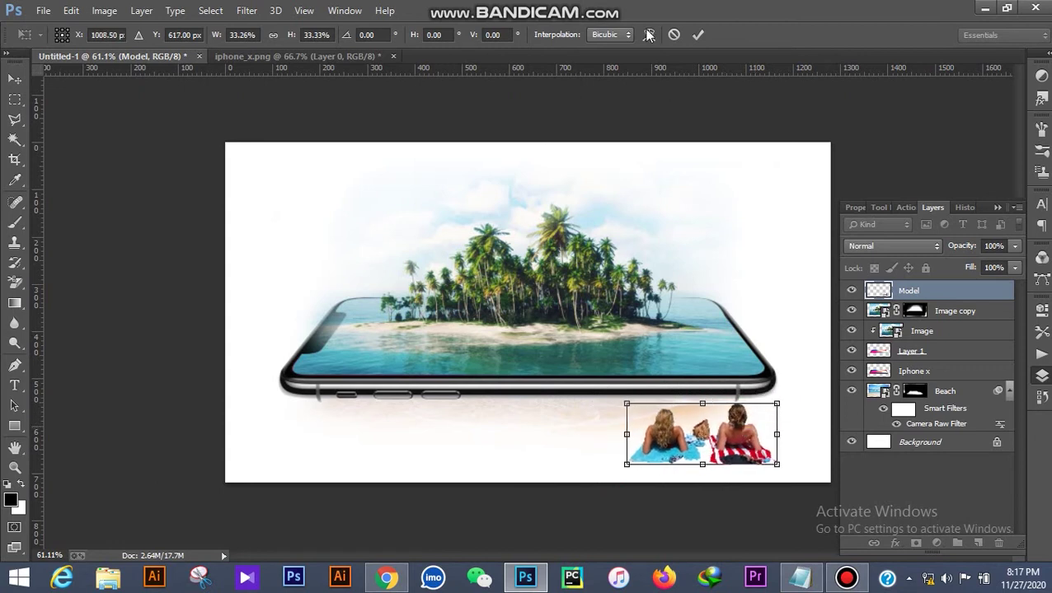
click(698, 34)
click(714, 121)
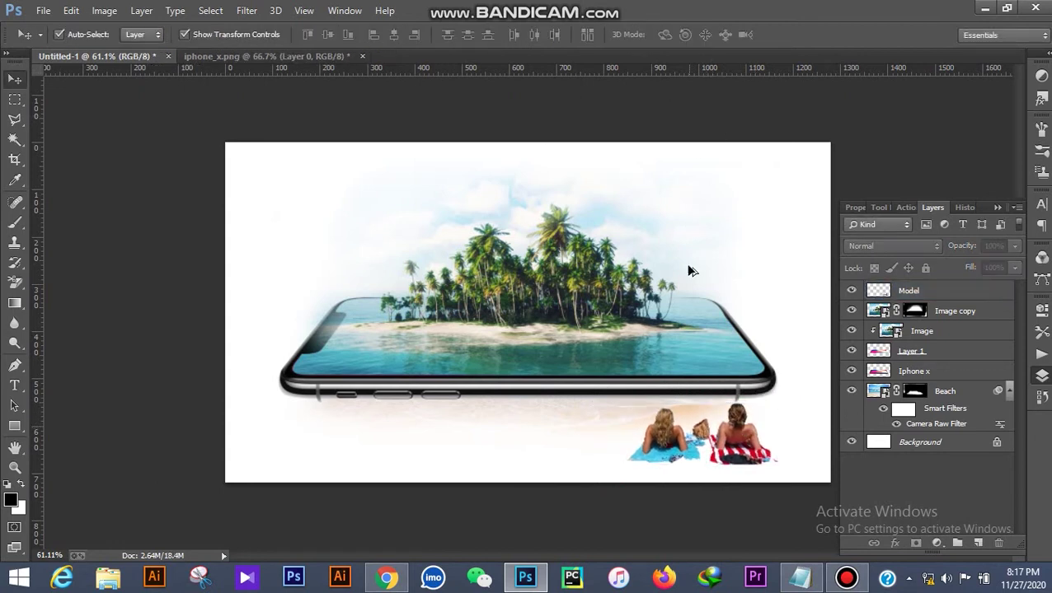
scroll(687, 267, down, 4)
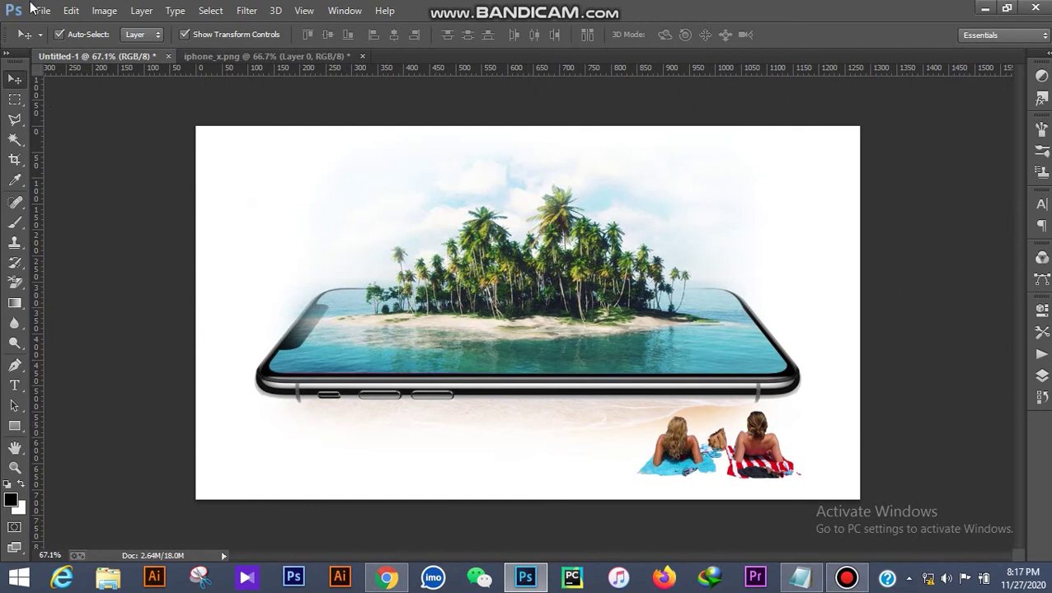
click(33, 8)
click(98, 232)
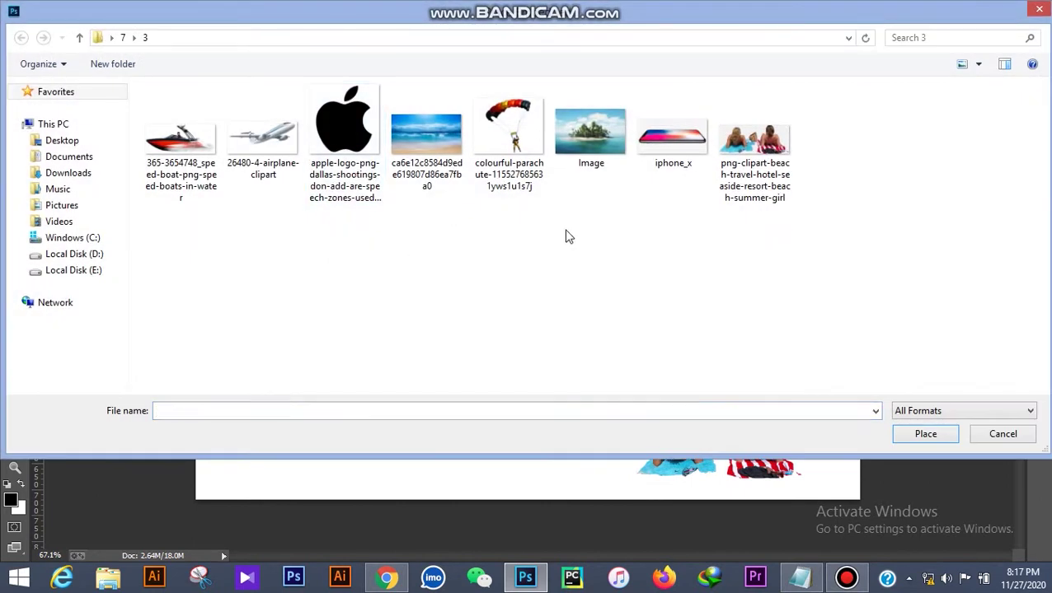
double_click(520, 130)
drag(760, 122, 701, 169)
click(542, 34)
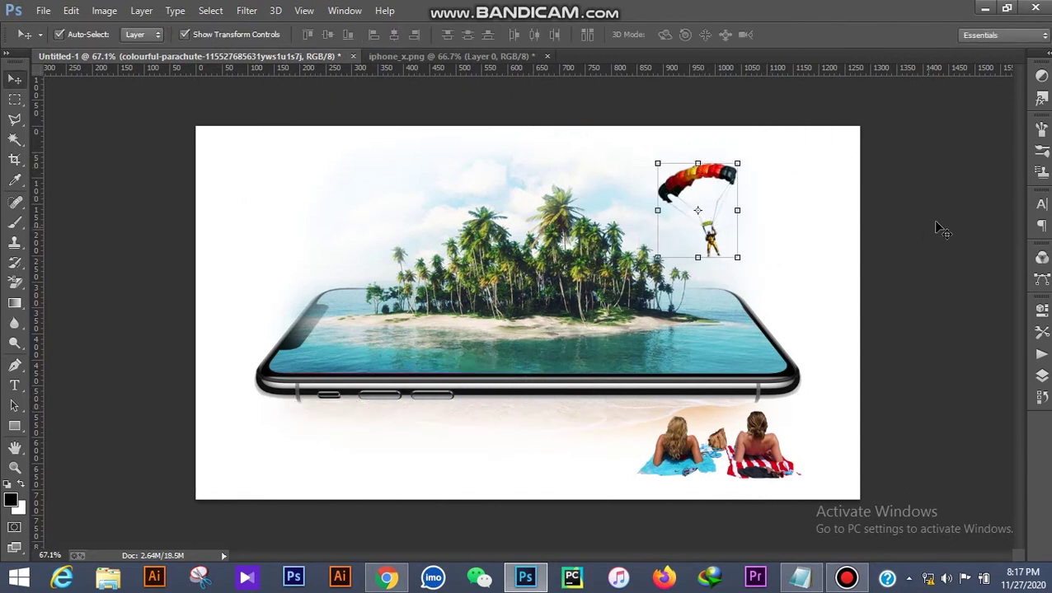
Scale the parachutist down to about 10.4% at X 972.00 px, Y 164.00 px, commit, and deselect the layer
drag(739, 180, 717, 180)
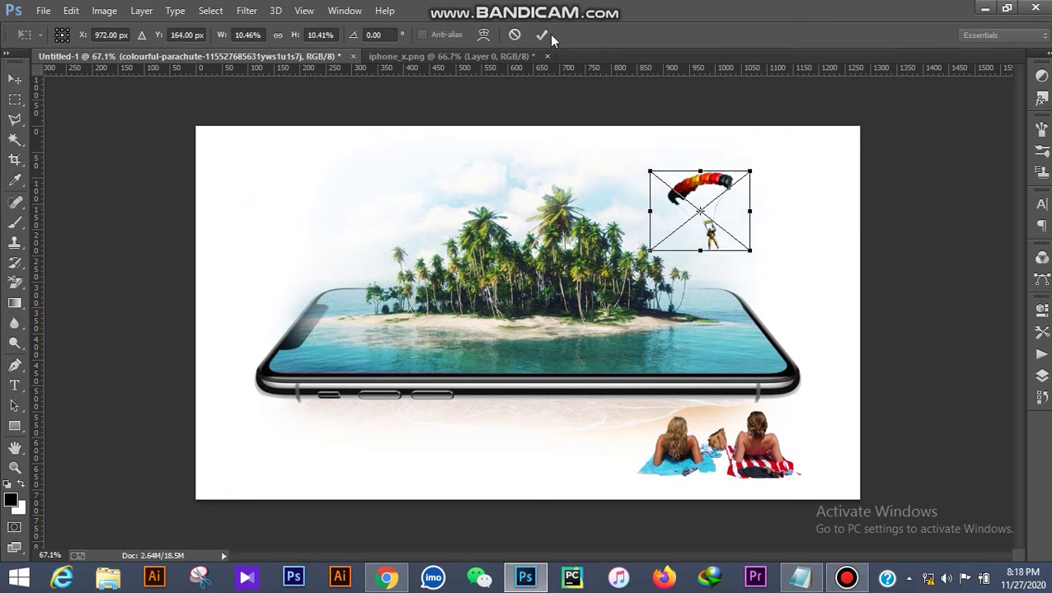
click(541, 34)
click(883, 222)
key(ctrl+0)
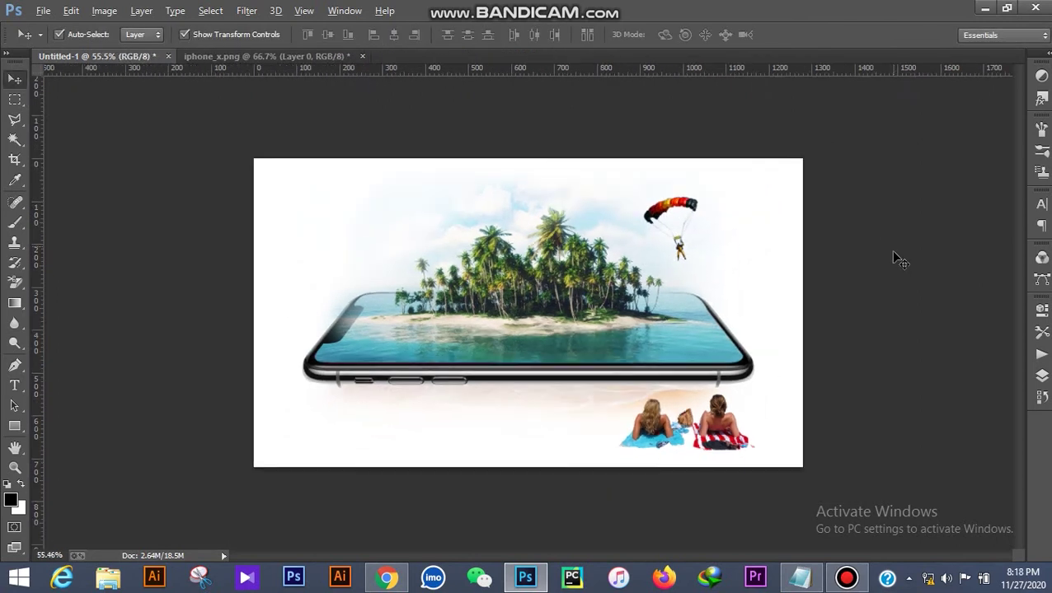
scroll(893, 254, up, 1)
click(43, 11)
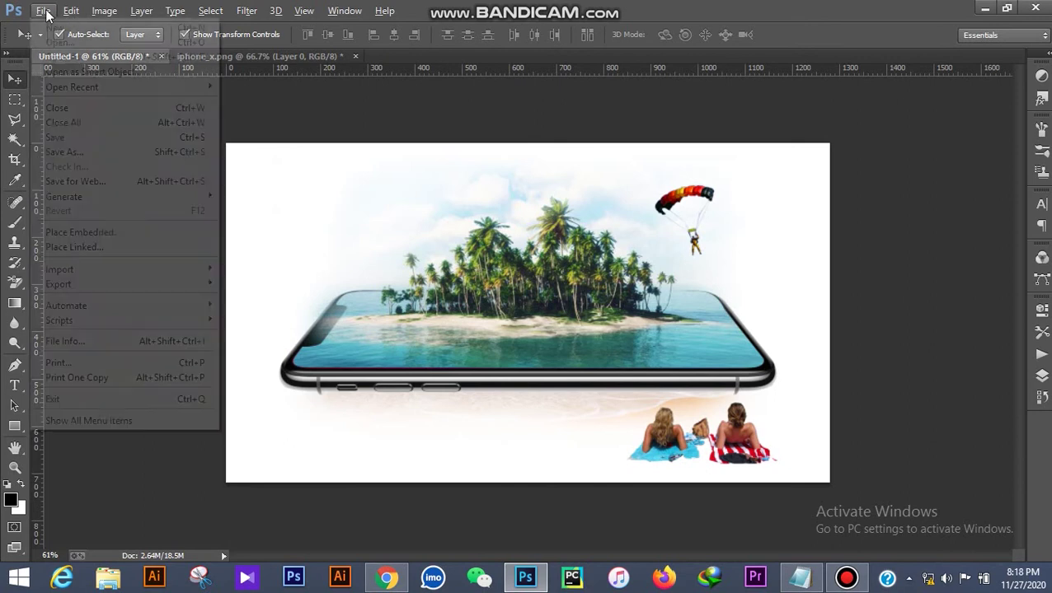
click(74, 230)
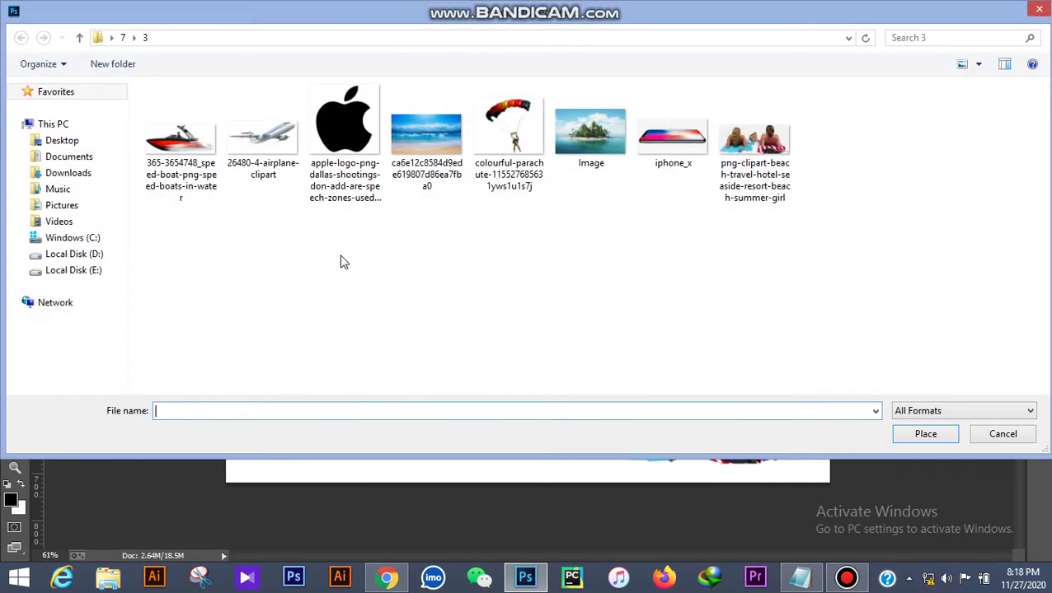
double_click(178, 140)
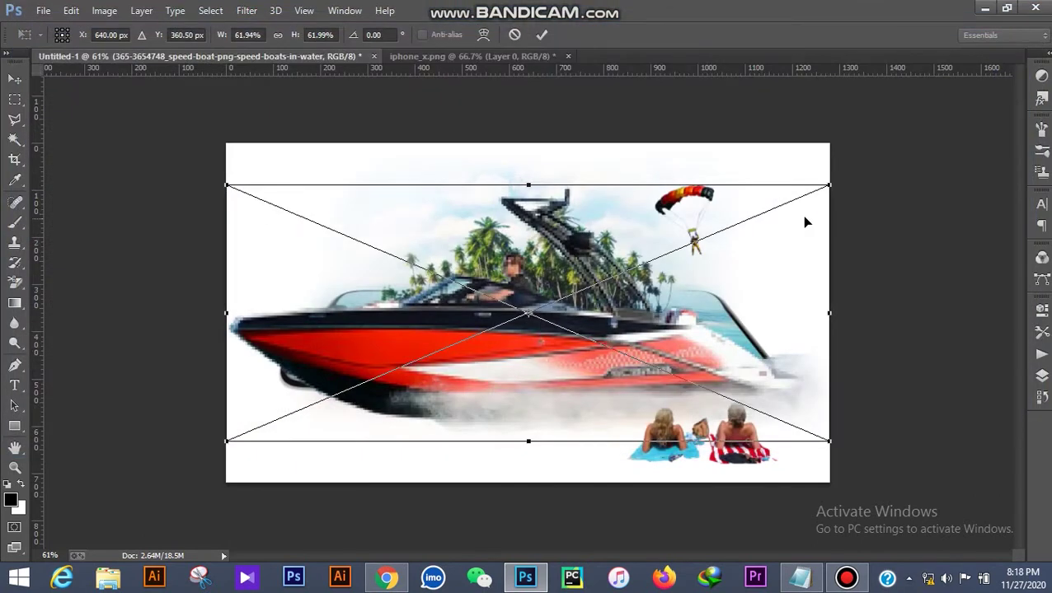
drag(824, 190, 355, 387)
drag(320, 429, 697, 346)
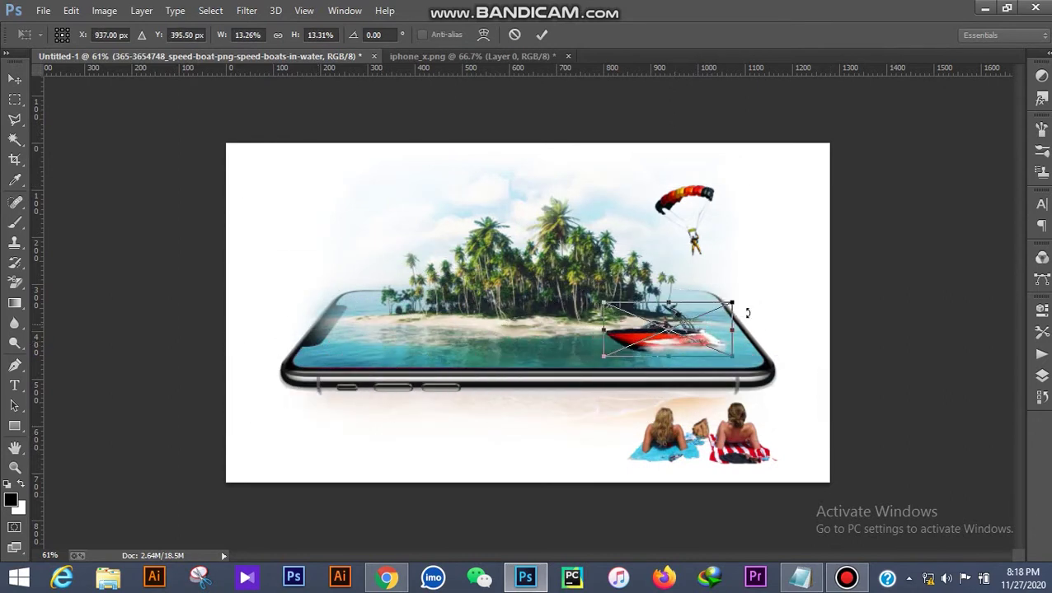
drag(725, 302, 719, 339)
click(541, 35)
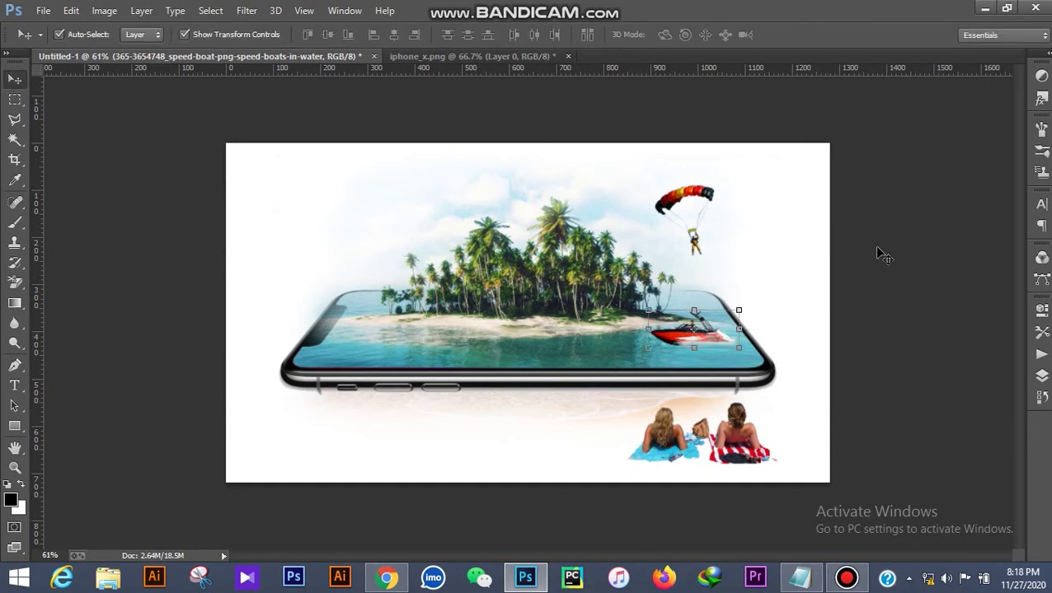
Nudge the speed boat slightly down on the water inside the phone screen
scroll(733, 346, up, 3)
scroll(829, 329, up, 5)
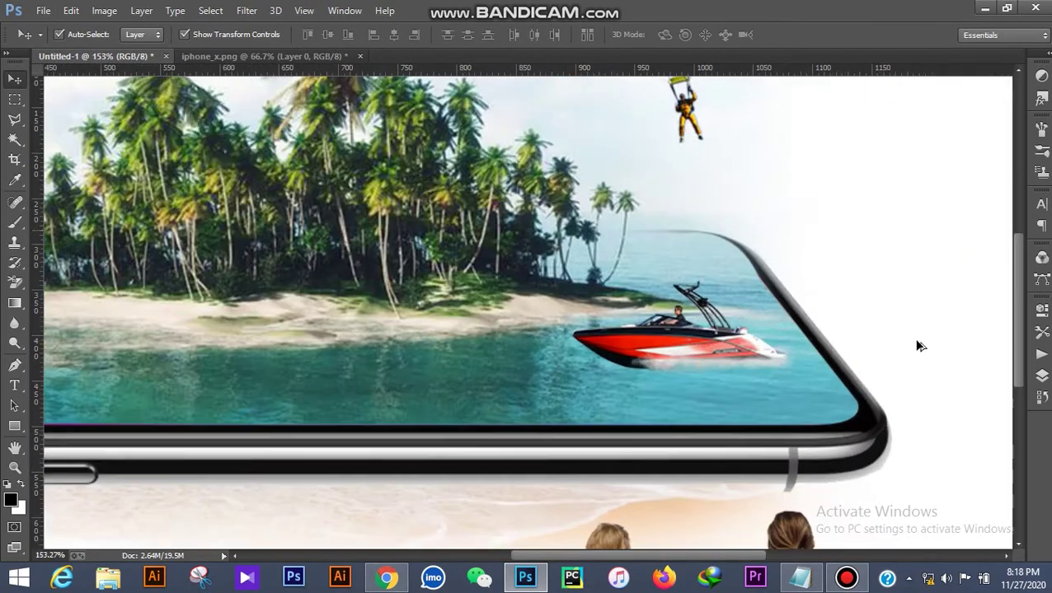
scroll(674, 252, up, 2)
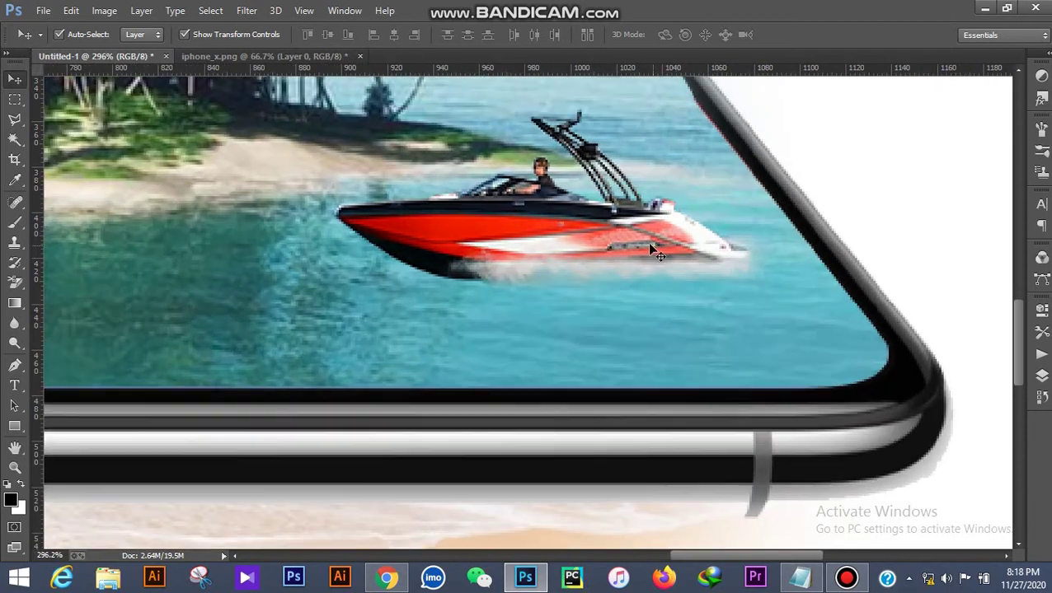
drag(647, 241, 650, 254)
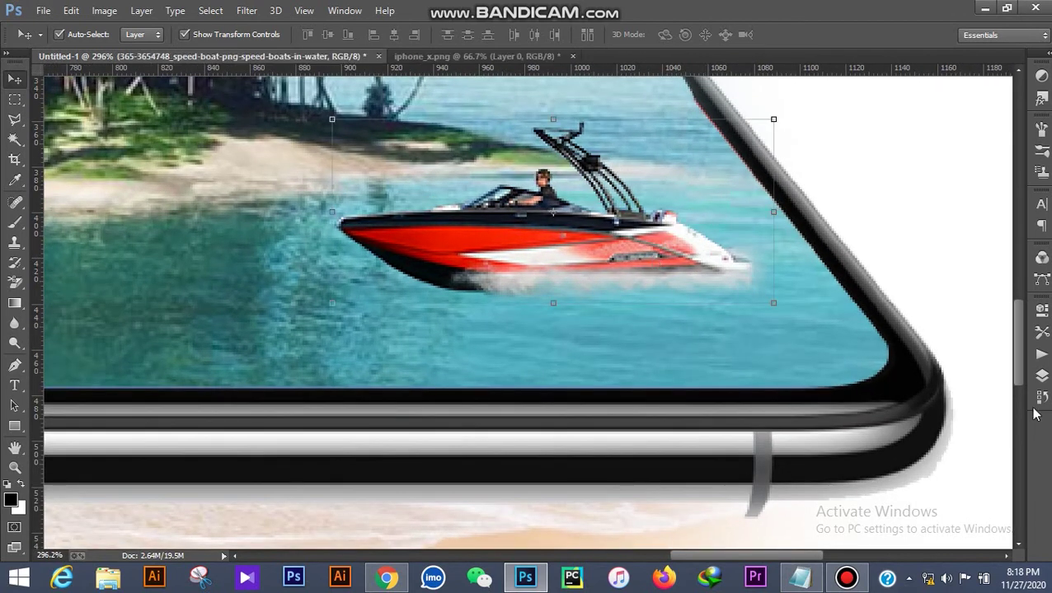
Add a layer mask to the speed boat and paint out the white spray along its hull with a soft black 26 px brush at 47% opacity
click(1042, 375)
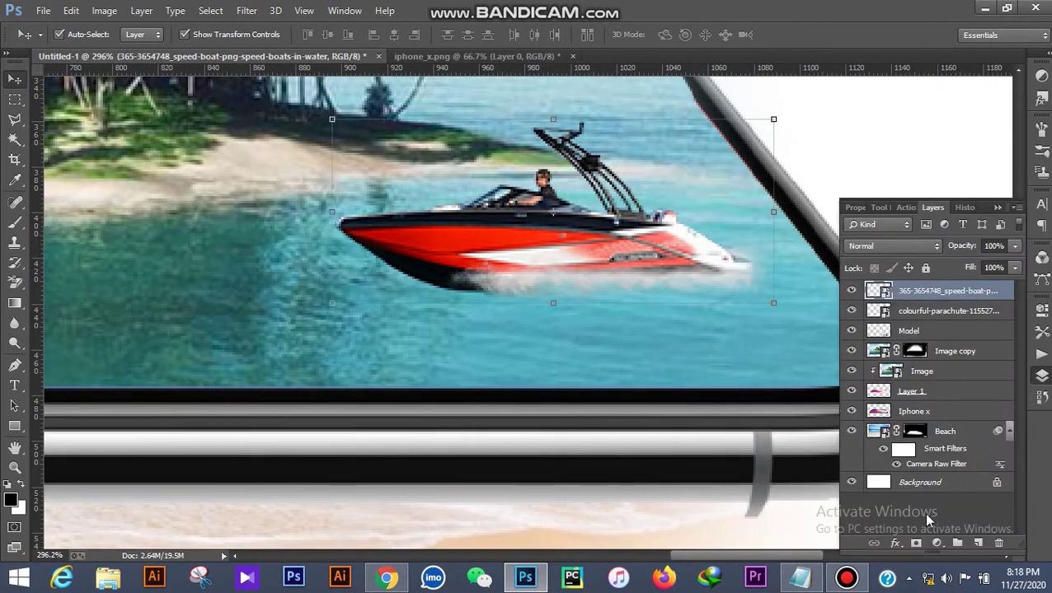
click(917, 544)
scroll(396, 306, down, 3)
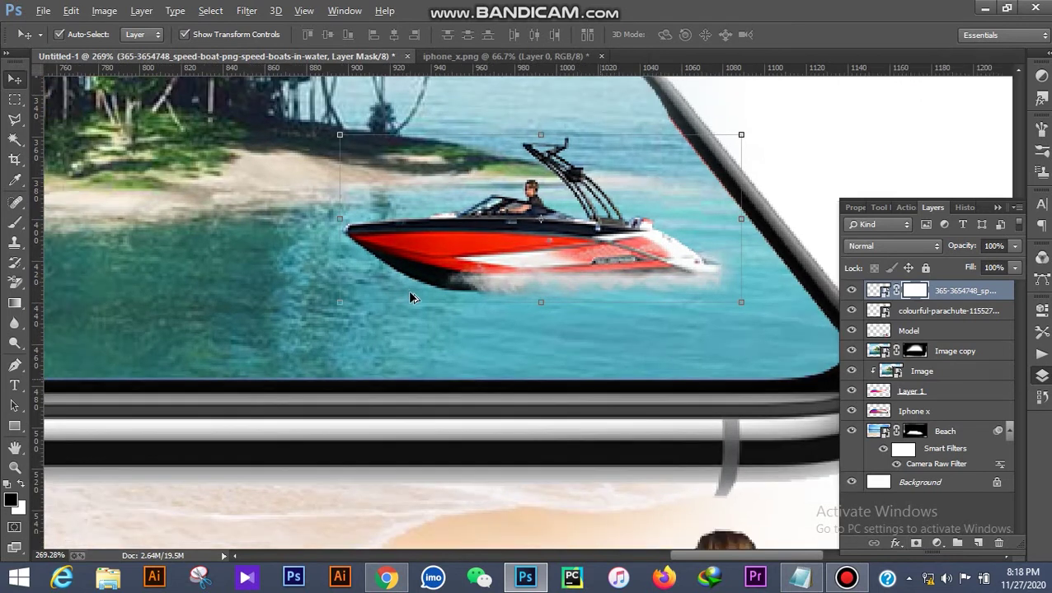
scroll(375, 277, up, 2)
click(13, 222)
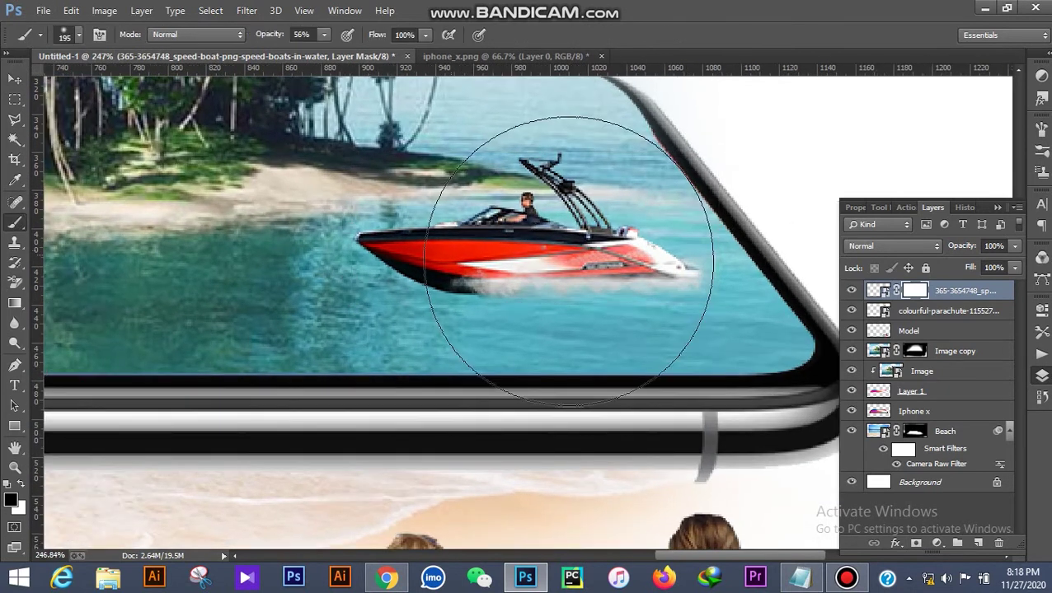
click(73, 35)
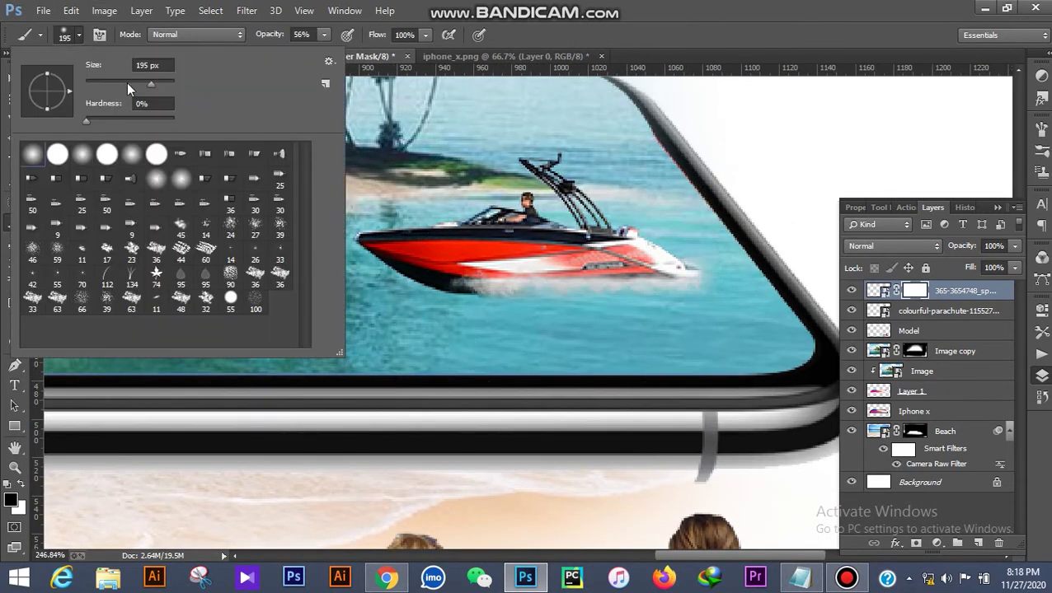
drag(117, 83, 98, 83)
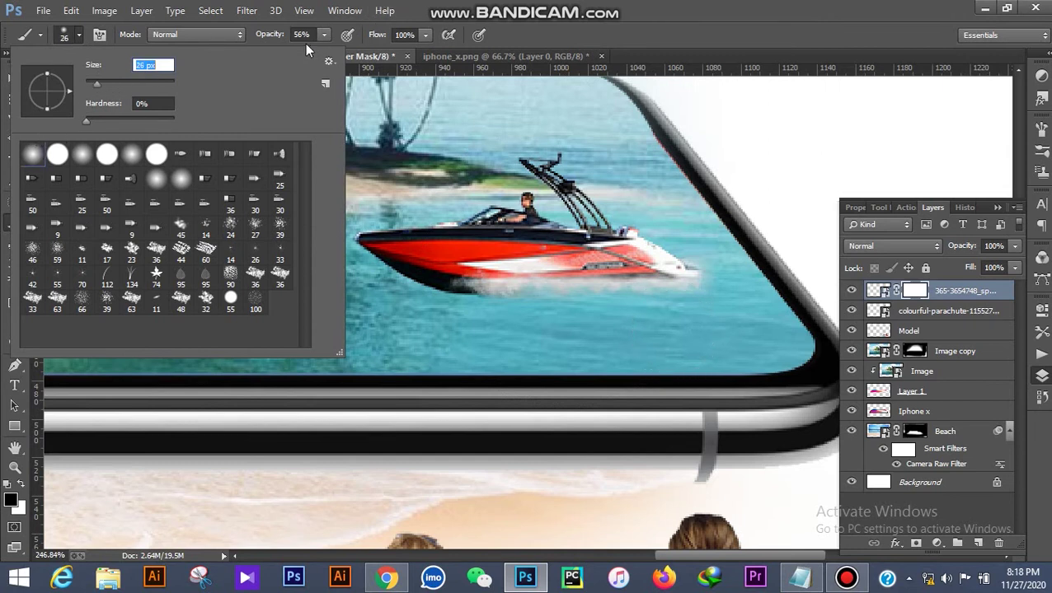
drag(272, 36, 265, 36)
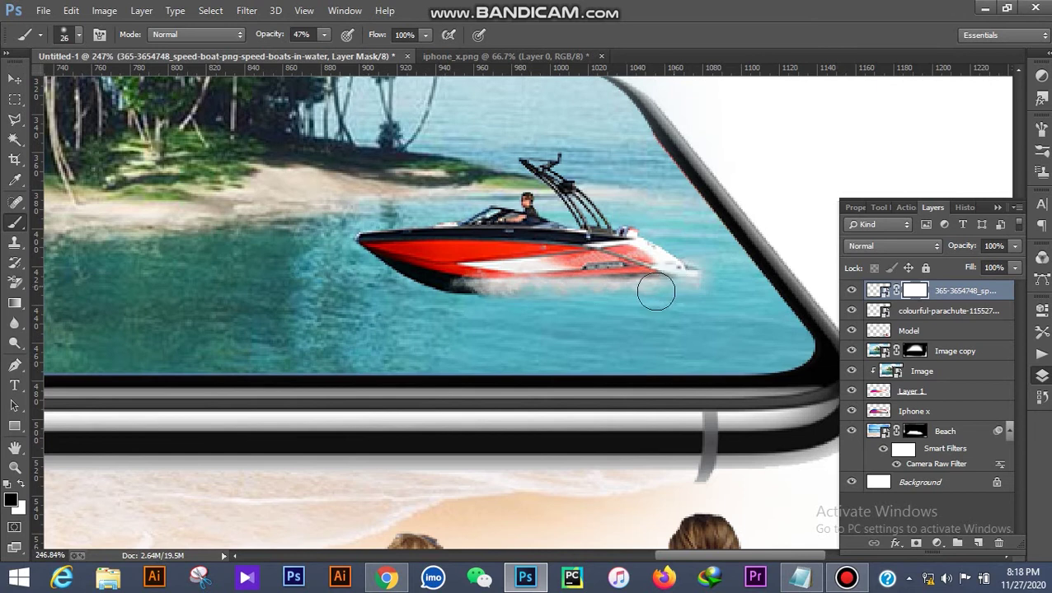
mouse_move(521, 298)
mouse_down()
mouse_move(434, 302)
mouse_move(717, 293)
mouse_move(604, 305)
mouse_up()
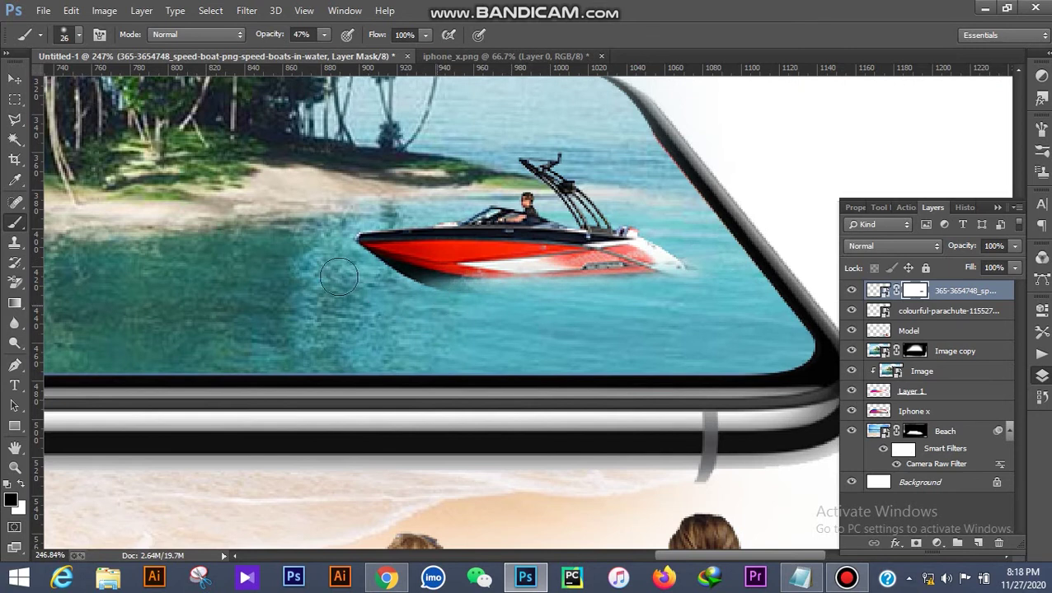
Move the masked speed boat slightly right and down on the water with the Move tool, and deselect it
scroll(576, 309, down, 5)
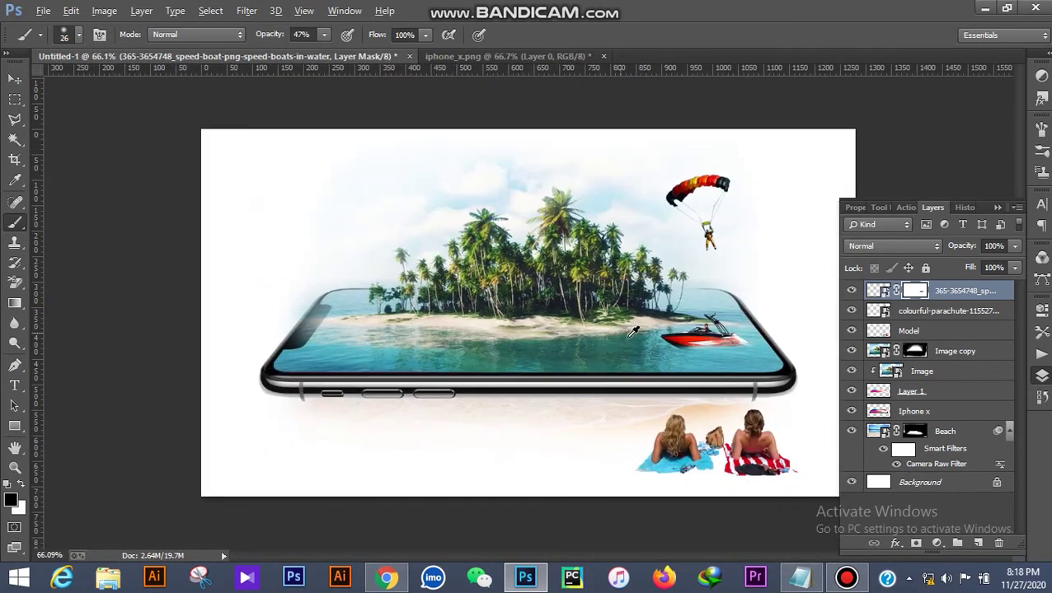
scroll(633, 331, down, 2)
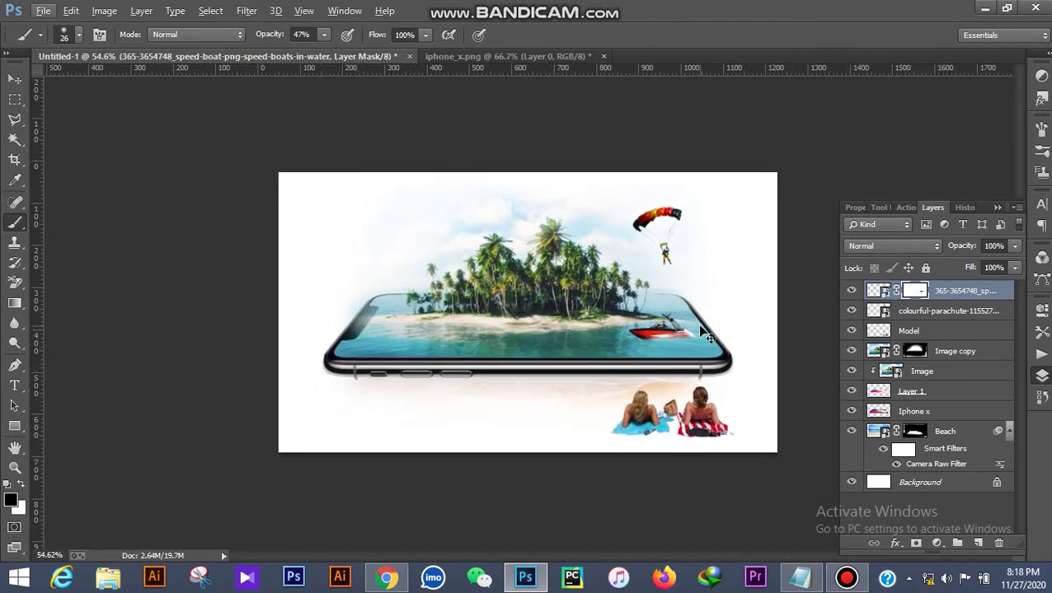
scroll(705, 334, down, 1)
click(14, 80)
drag(92, 107, 108, 122)
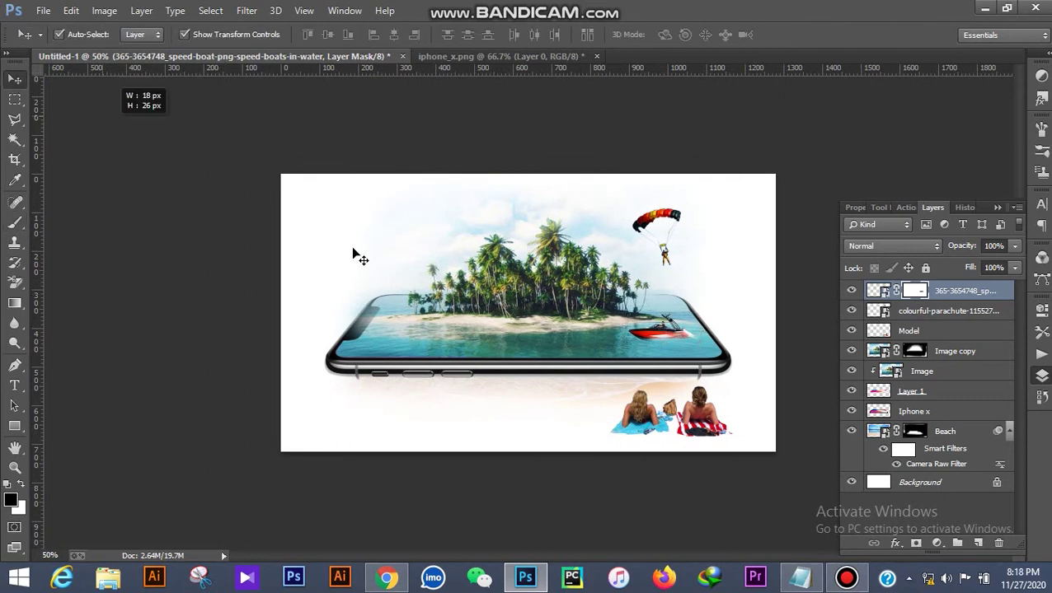
click(669, 339)
mouse_move(669, 339)
mouse_down()
mouse_move(655, 339)
mouse_move(672, 344)
mouse_up()
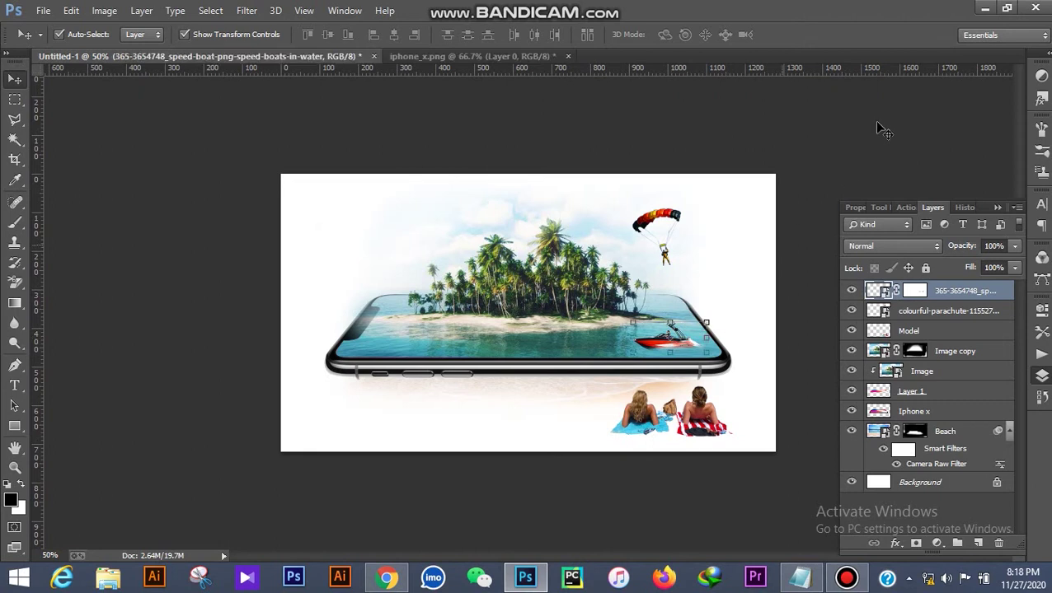
click(871, 135)
Place "26480-4-airplane-clipart" as an embedded file, scale it to 2.40% at X 237.00 px, Y 126.50 px, commit, and deselect it
scroll(675, 273, up, 1)
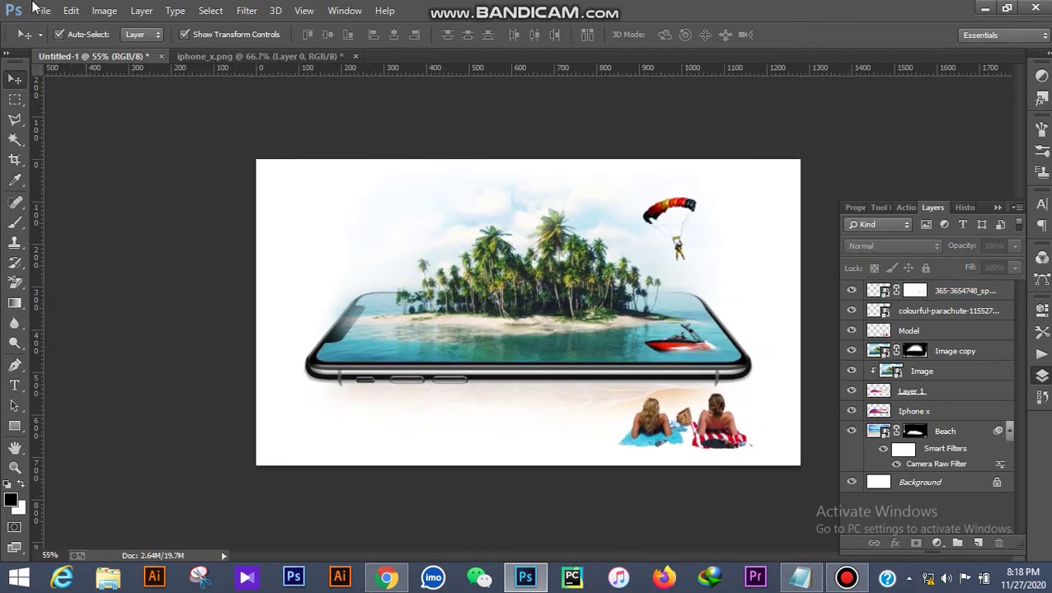
click(40, 10)
click(62, 222)
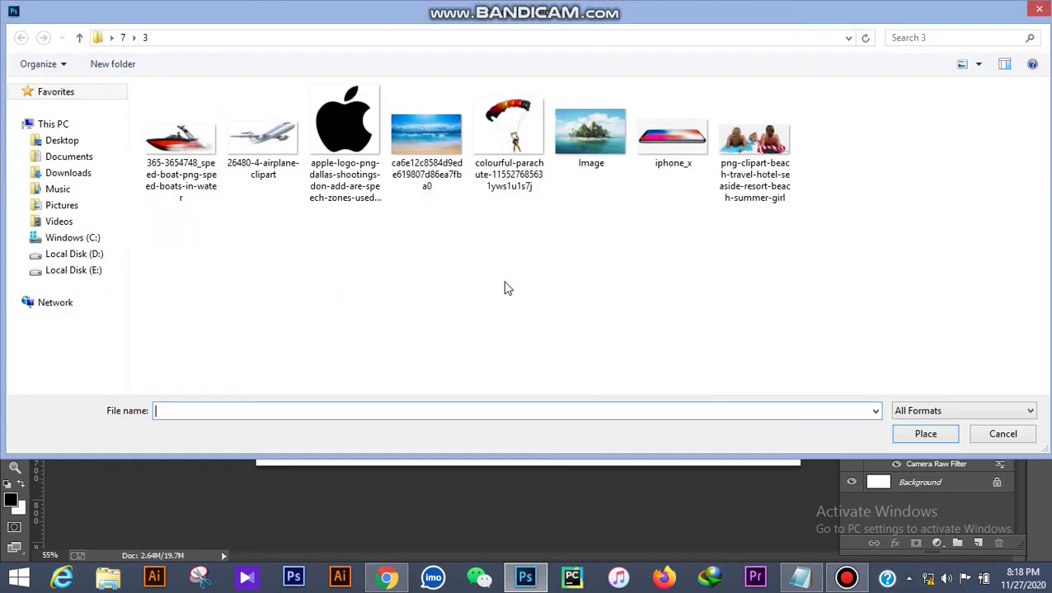
double_click(264, 147)
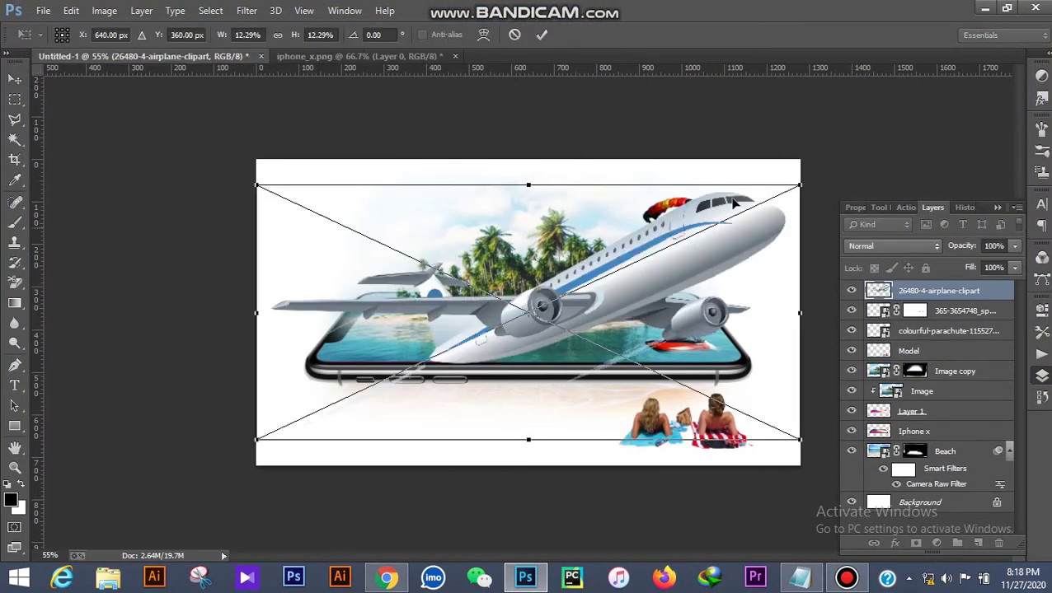
drag(789, 192, 406, 207)
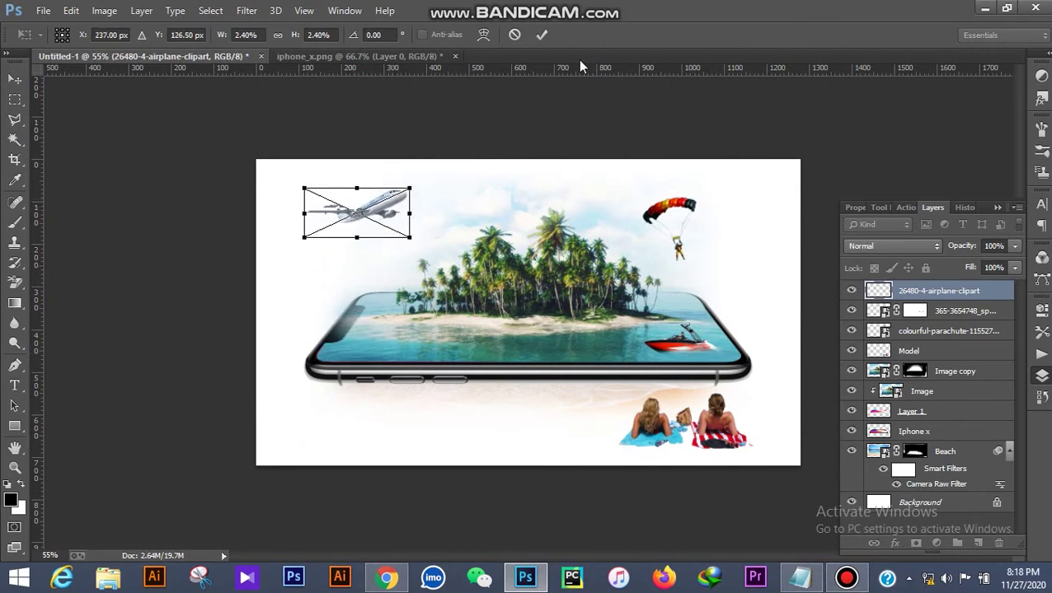
click(543, 36)
click(554, 111)
Shift the airplane slightly to the left in the sky and deselect it
scroll(512, 262, down, 2)
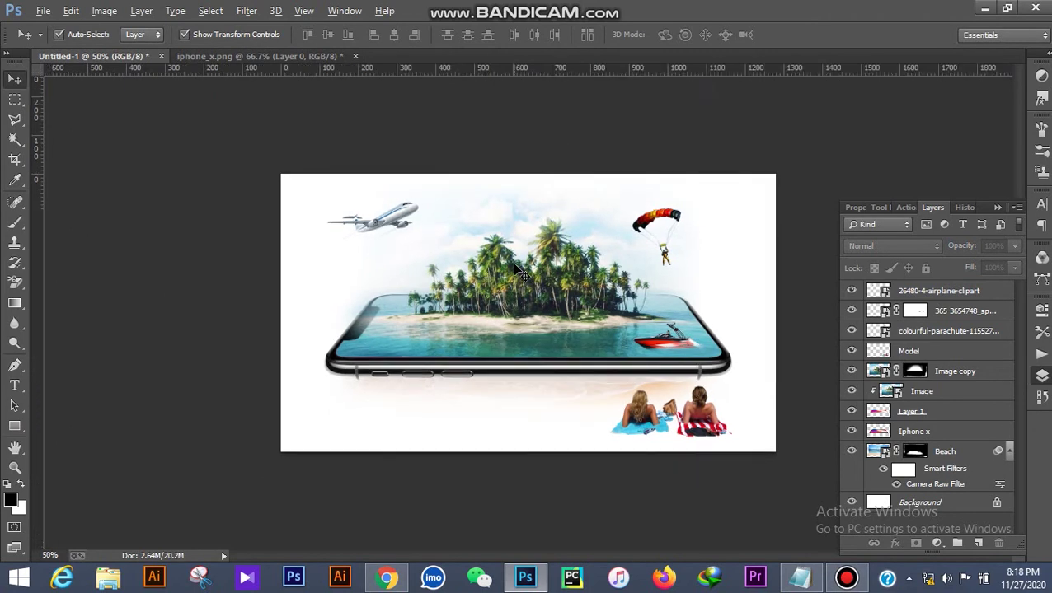
scroll(512, 262, up, 1)
scroll(511, 262, up, 1)
drag(392, 213, 376, 211)
click(461, 135)
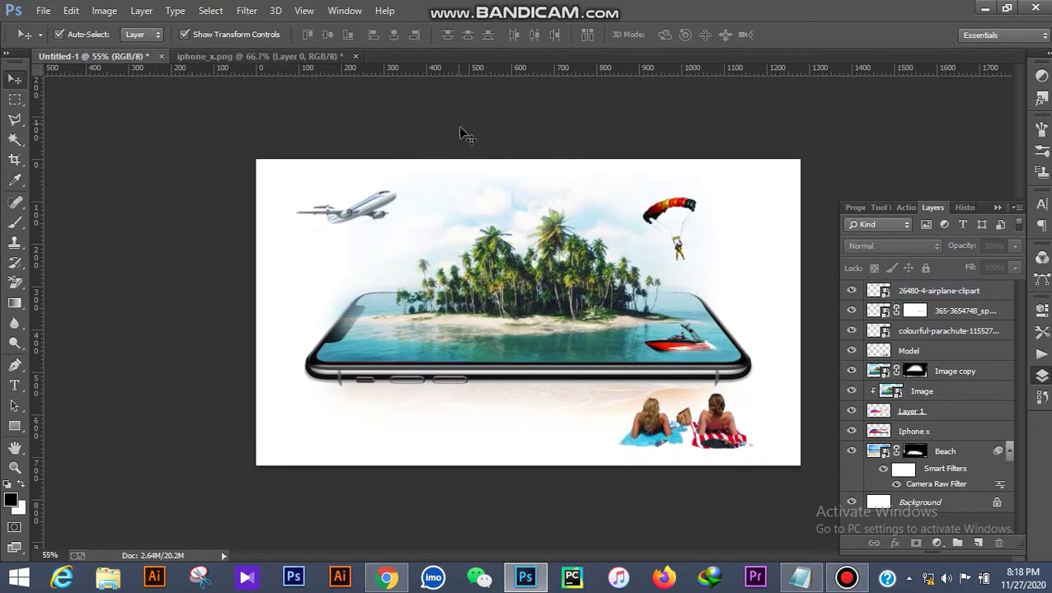
Lower the parachutist slightly in the sky and deselect the layer
drag(678, 218, 678, 226)
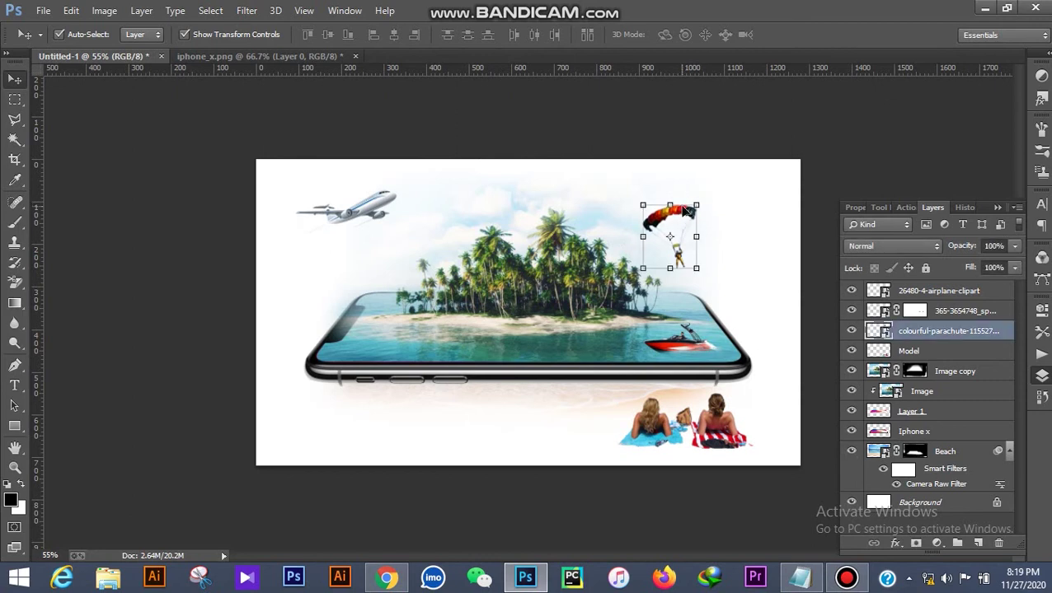
click(742, 124)
scroll(760, 177, down, 2)
scroll(760, 176, up, 2)
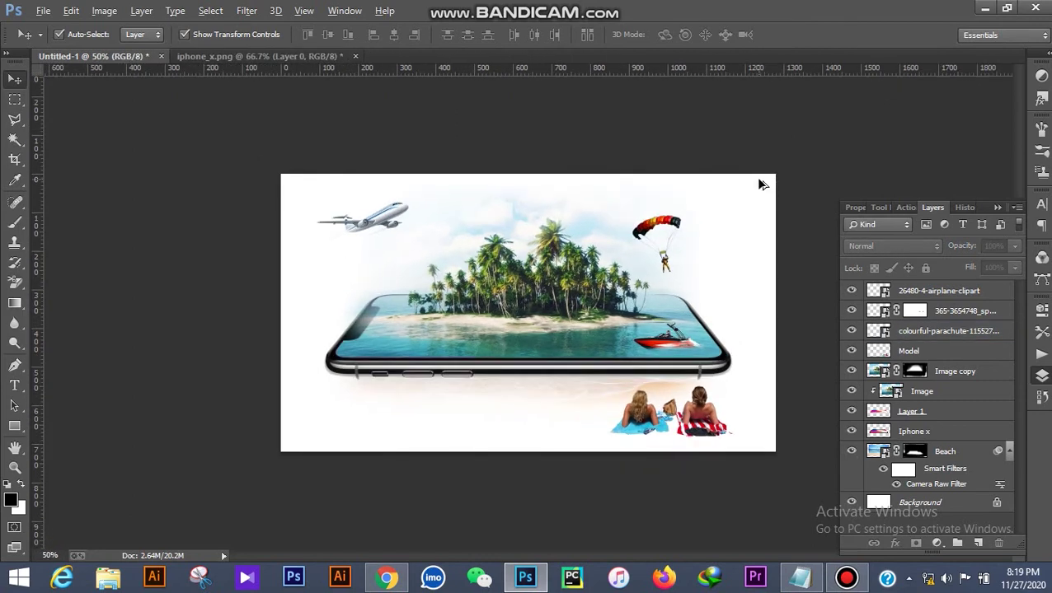
Duplicate the airplane layer and move the copy straight down to just below the phone's left end
click(381, 211)
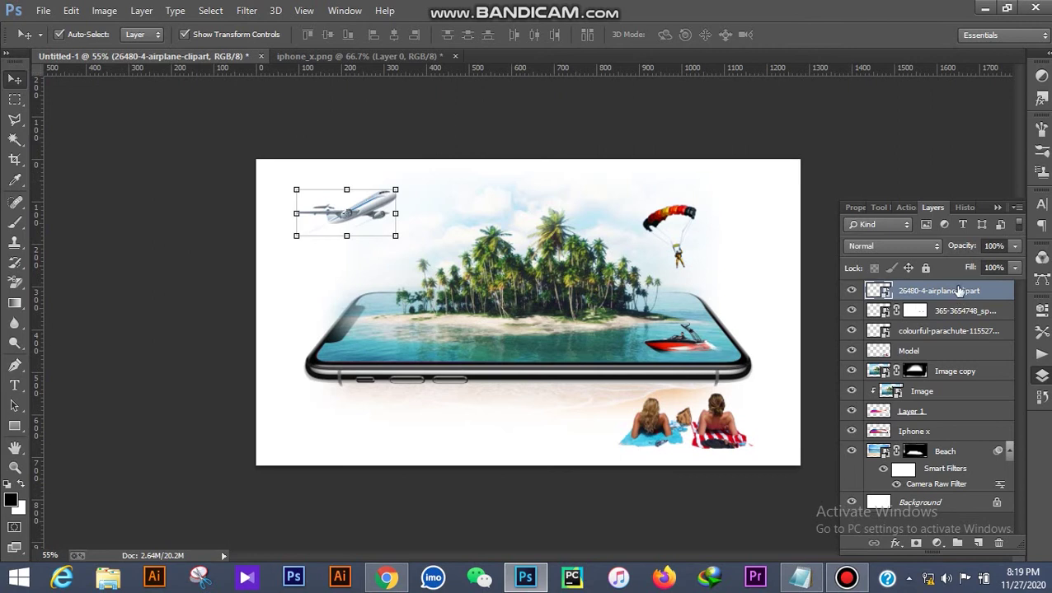
key(ctrl+j)
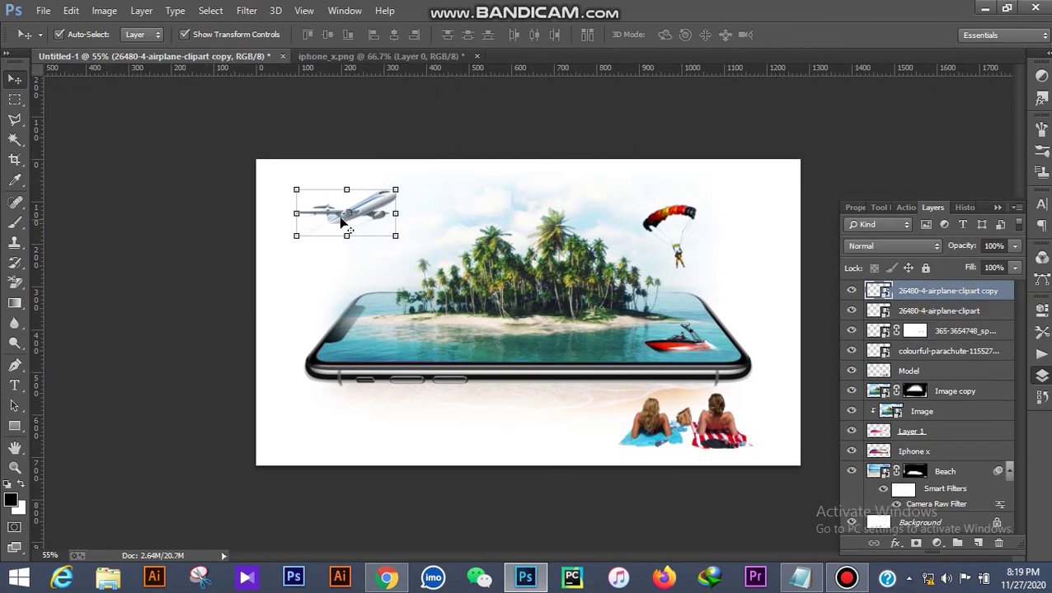
drag(386, 211, 381, 401)
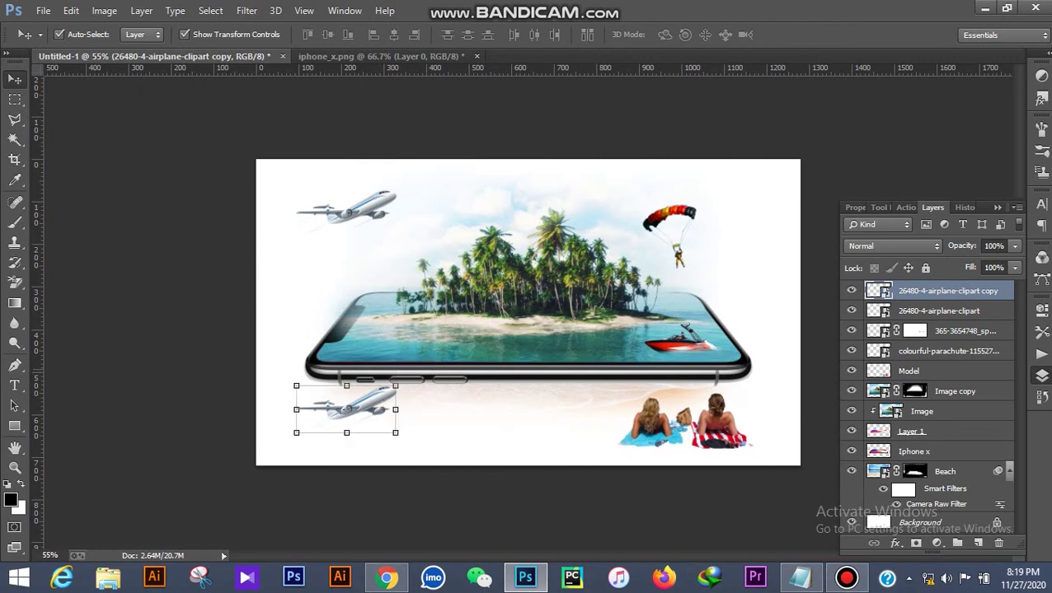
Apply a black (000000) Color Overlay at 100% opacity to the airplane copy below the phone
double_click(1010, 291)
click(627, 237)
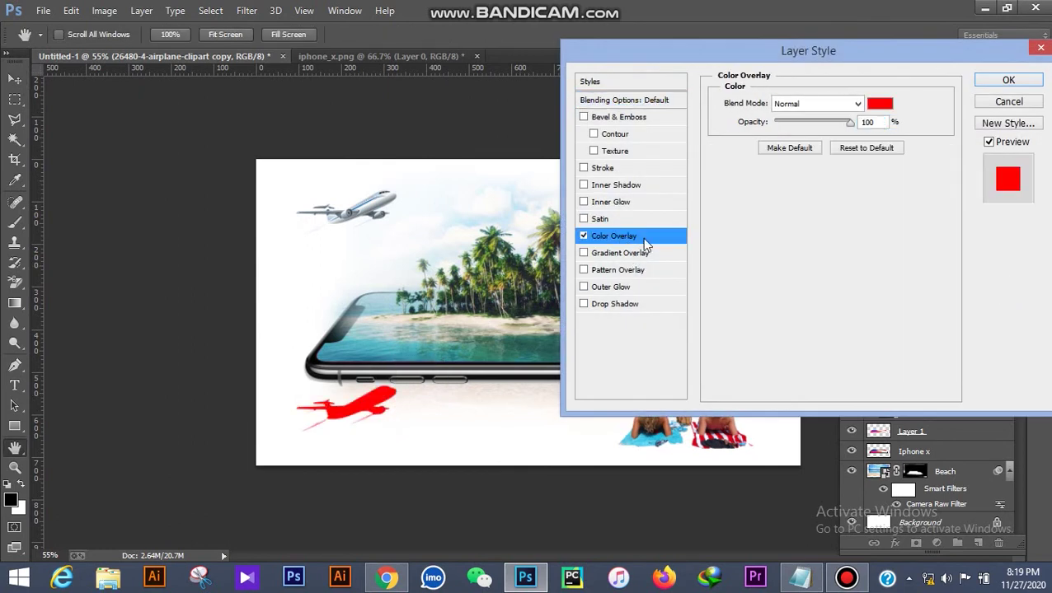
click(879, 105)
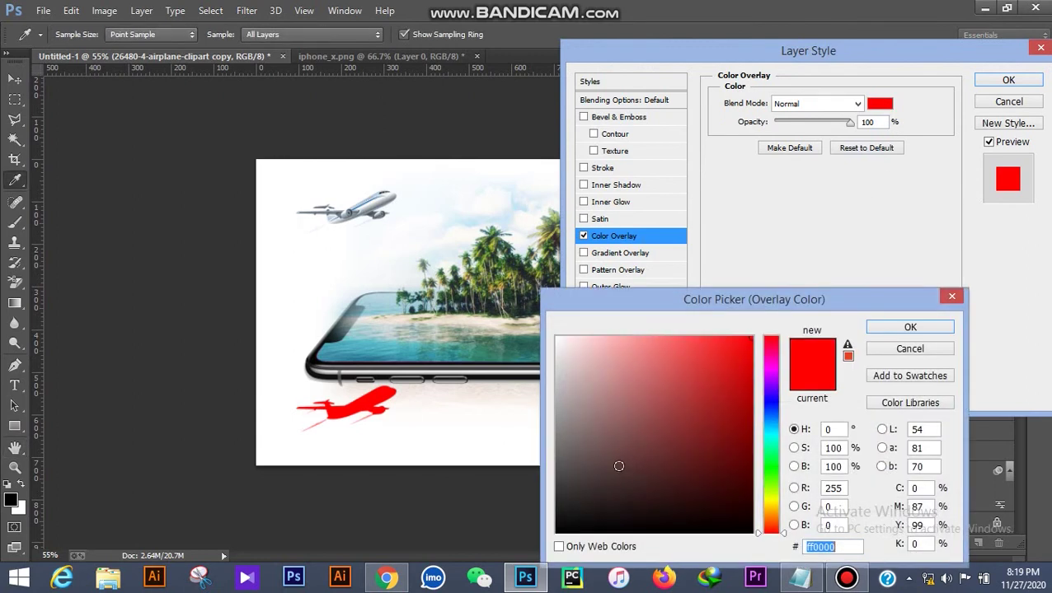
text(000000)
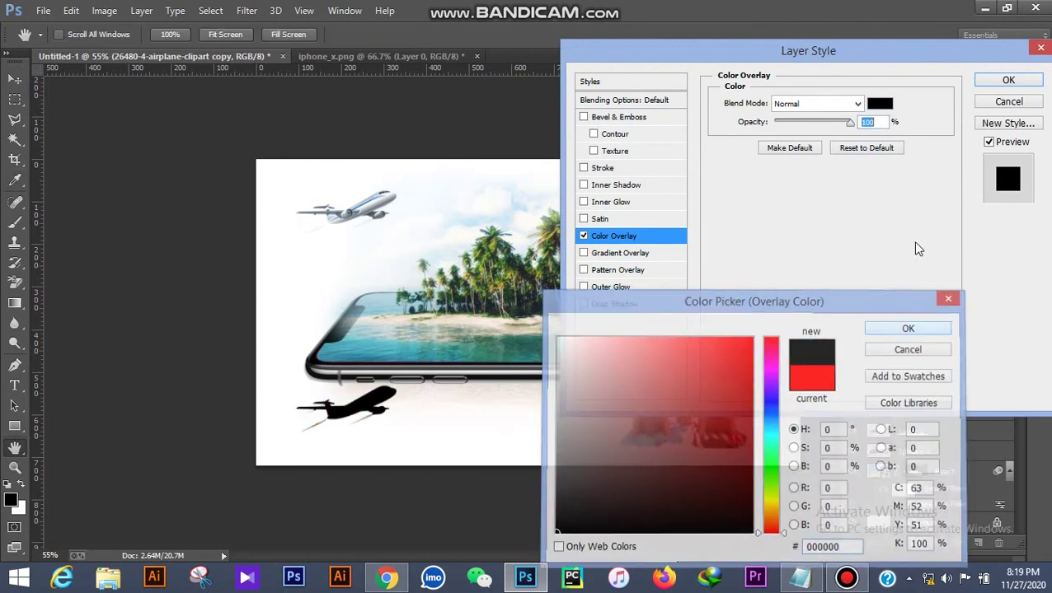
click(910, 328)
click(1007, 80)
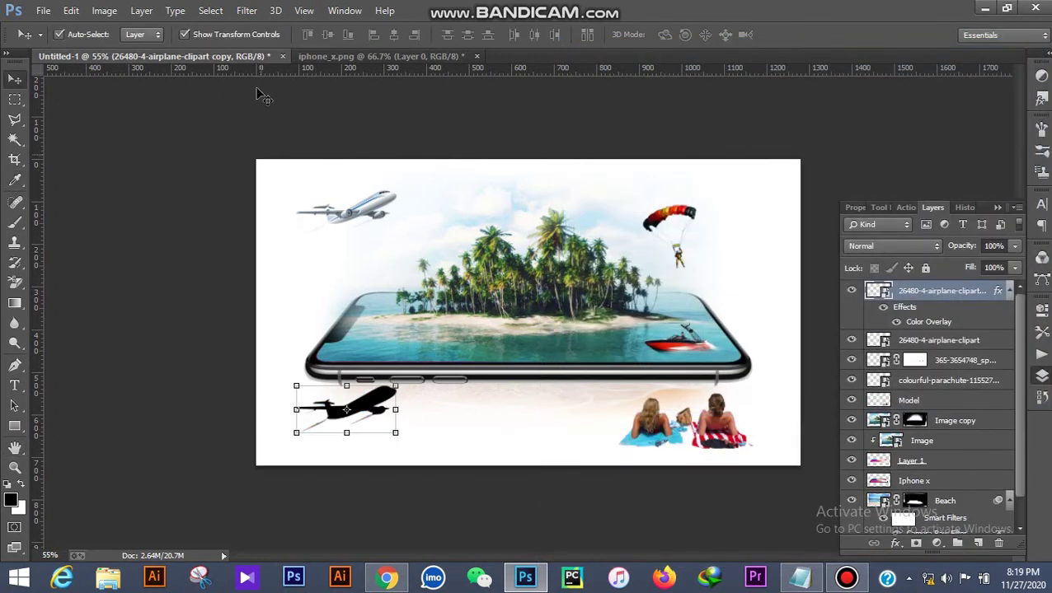
Soften the black airplane copy with a 3.9 px Gaussian Blur and lower its layer opacity to 27%
click(251, 13)
mouse_move(368, 201)
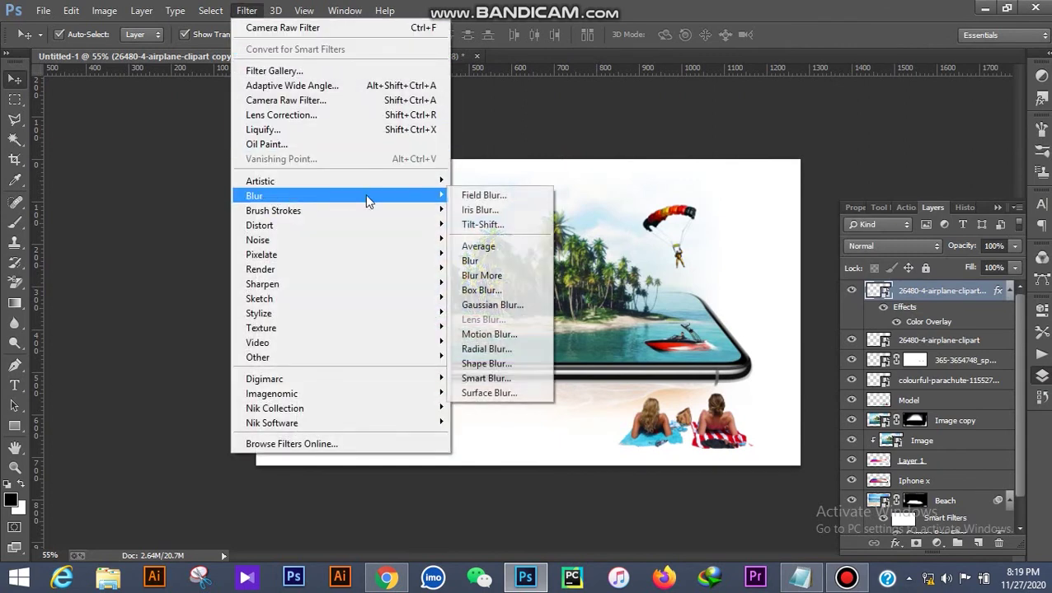
click(492, 305)
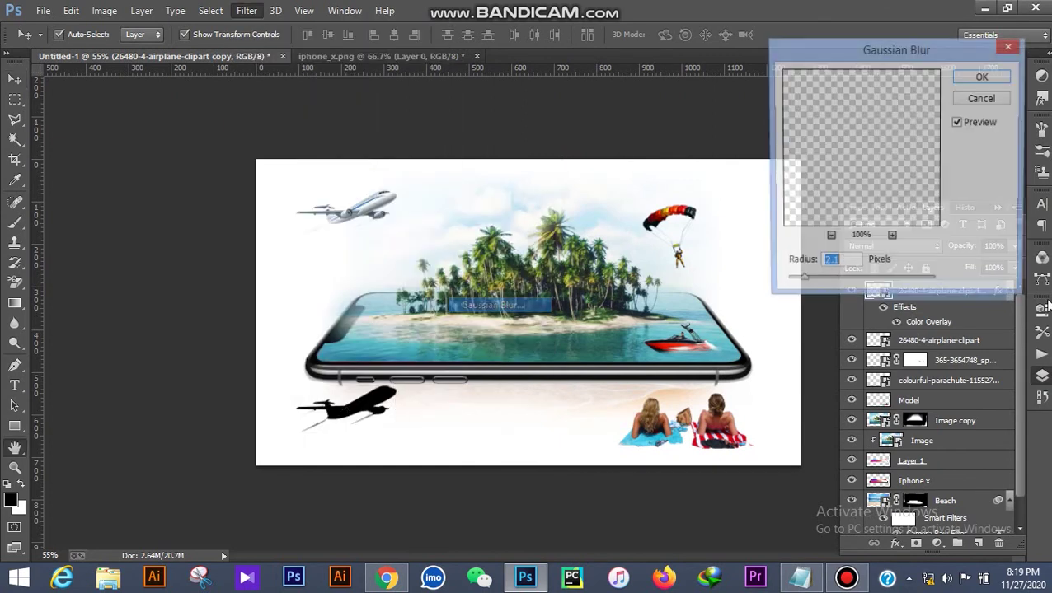
drag(811, 281, 817, 281)
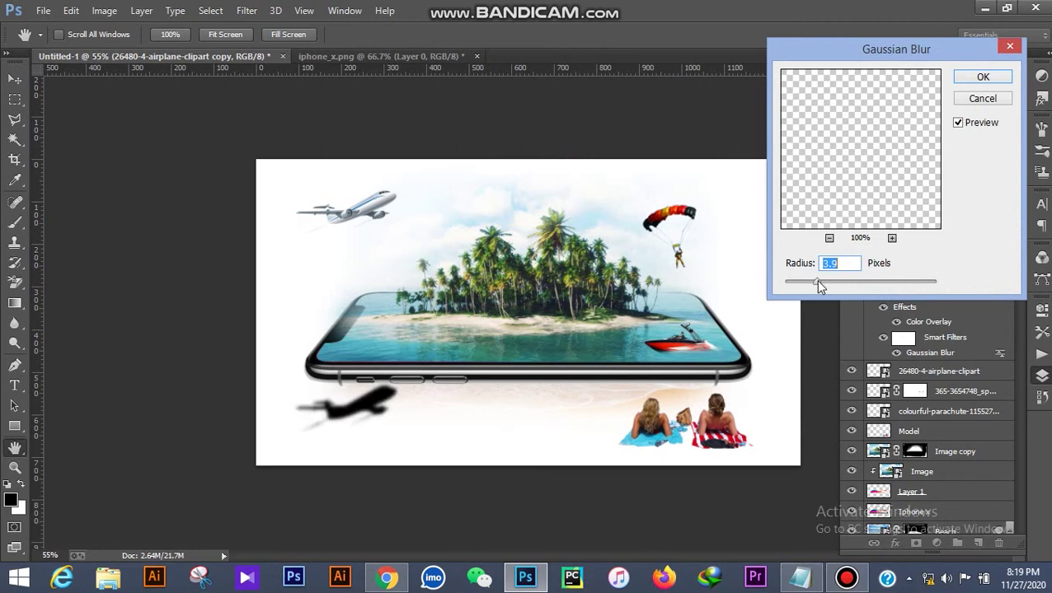
click(1007, 79)
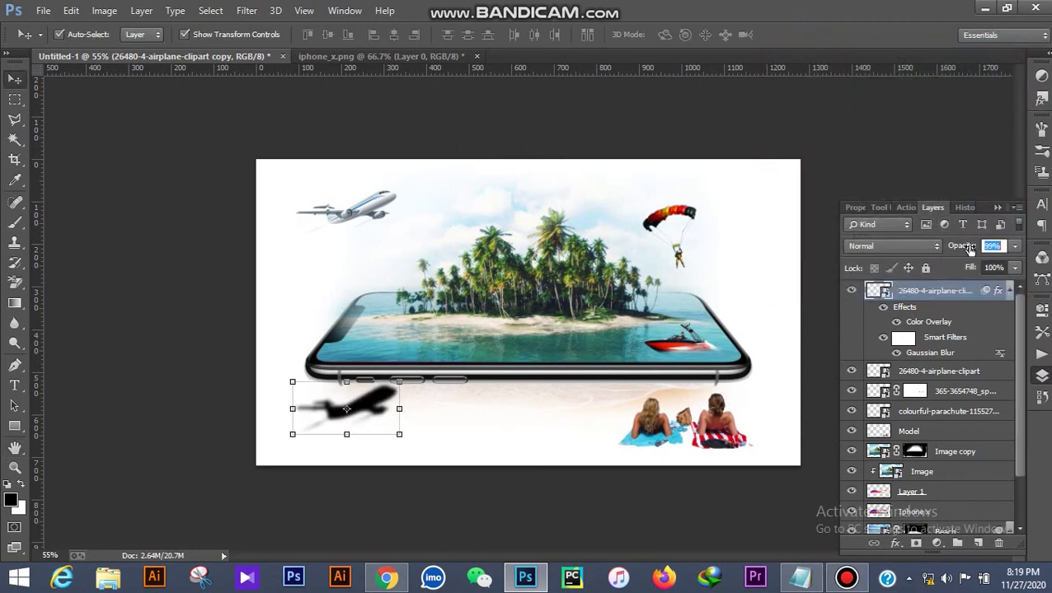
drag(917, 250, 914, 252)
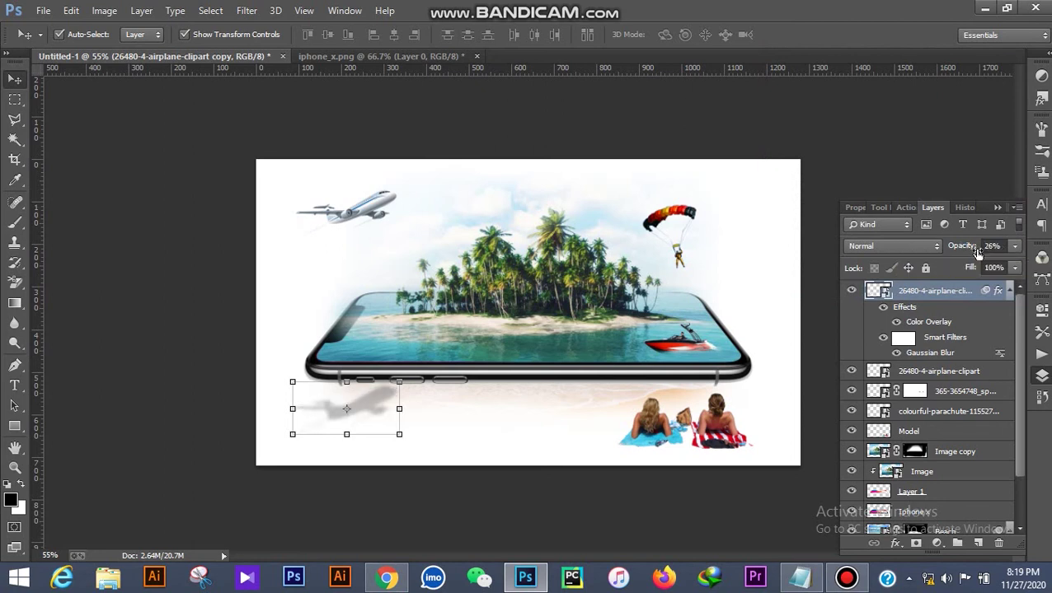
mouse_move(971, 251)
mouse_down()
mouse_move(961, 247)
mouse_move(973, 247)
mouse_up()
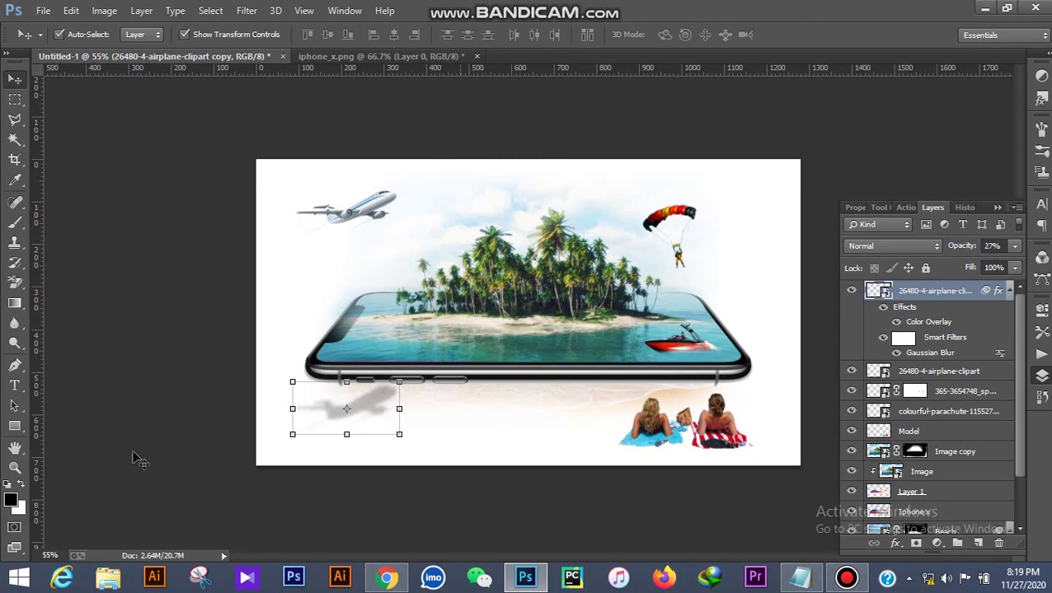
Scale the airplane shadow to about 2.06%, flip it vertically, rotate it counterclockwise so its nose points up, and commit the transform
click(399, 380)
click(544, 237)
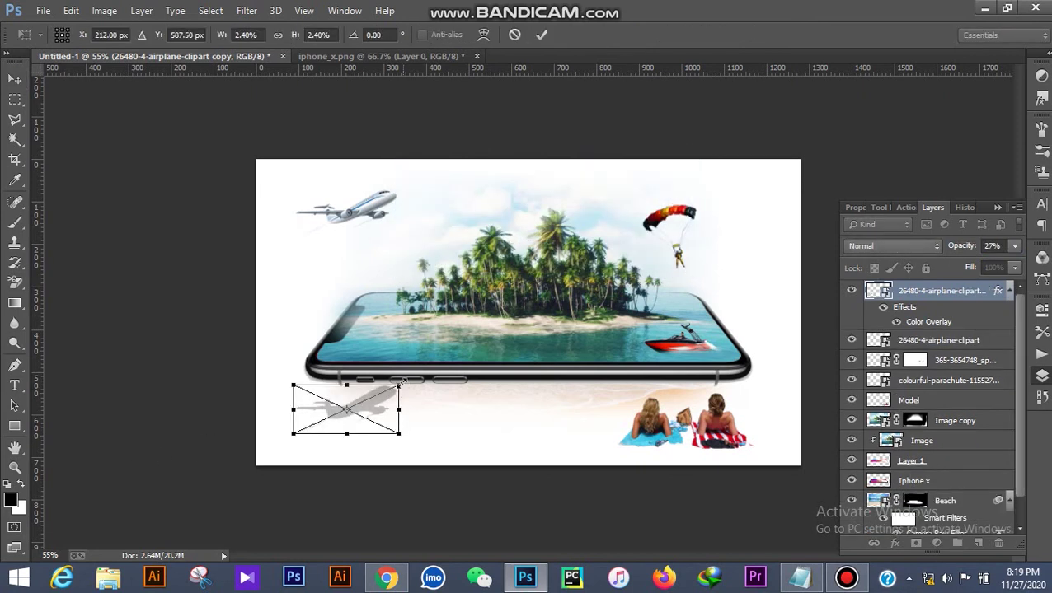
drag(400, 384, 384, 391)
right_click(366, 412)
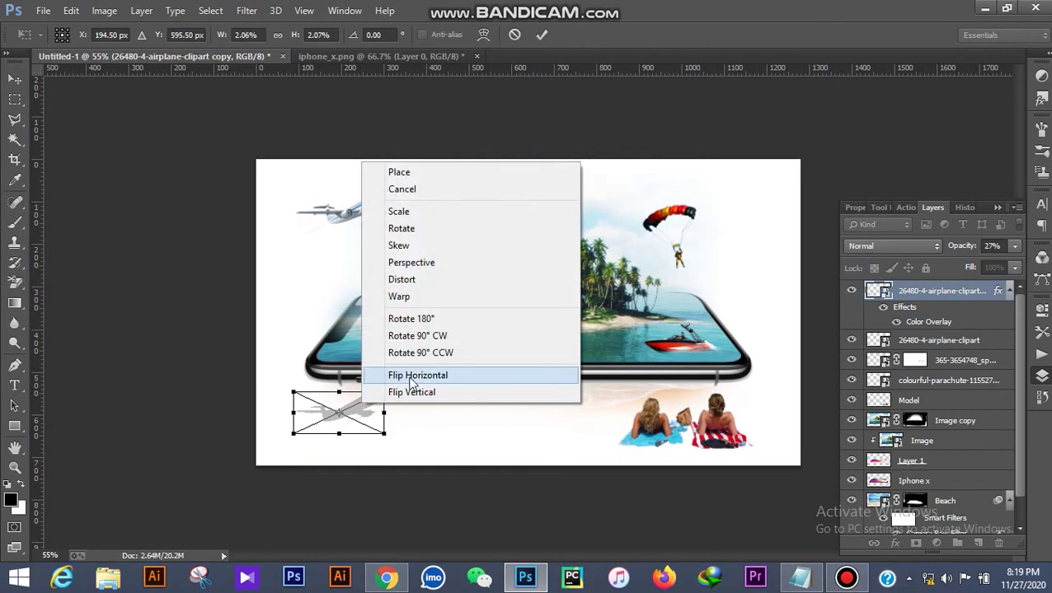
click(410, 377)
right_click(358, 408)
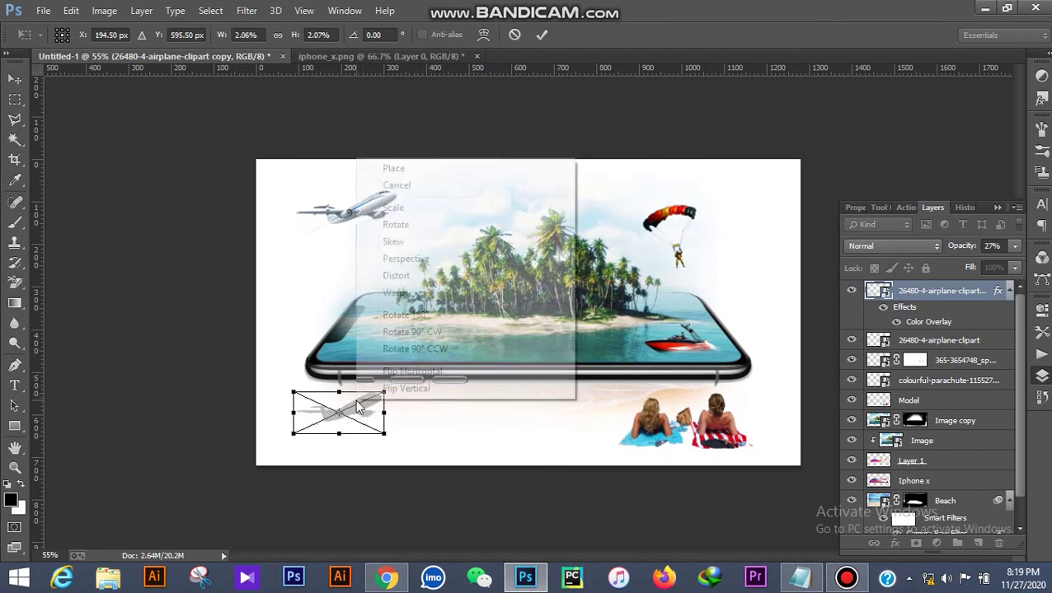
click(371, 388)
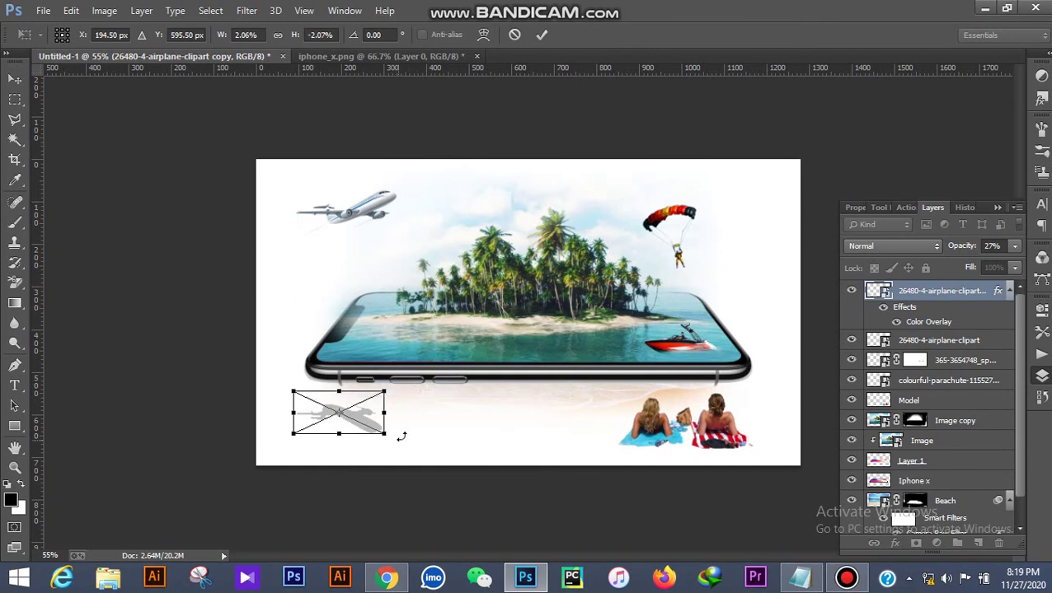
drag(401, 437, 367, 405)
click(542, 36)
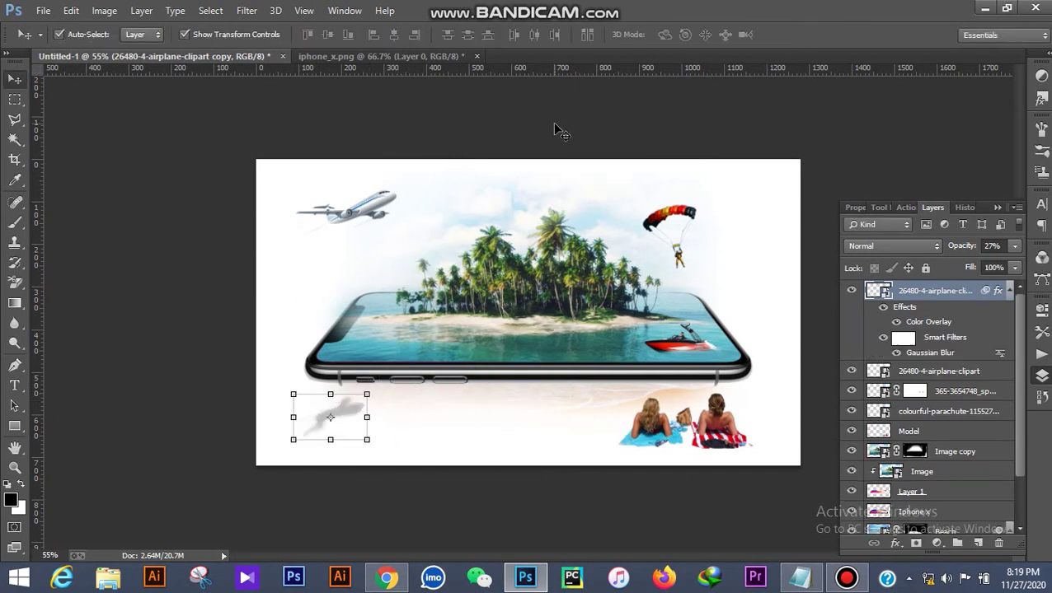
Nudge the airplane shadow slightly and stamp all visible layers into a new layer at the top of the stack
click(556, 129)
scroll(496, 321, down, 3)
scroll(409, 423, up, 1)
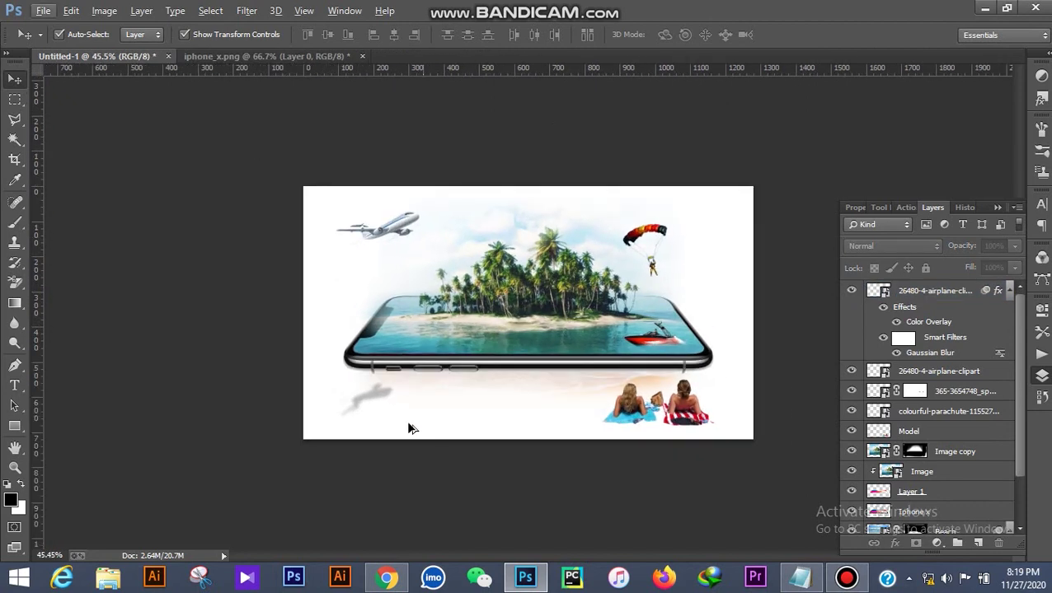
scroll(410, 429, up, 1)
drag(348, 406, 351, 408)
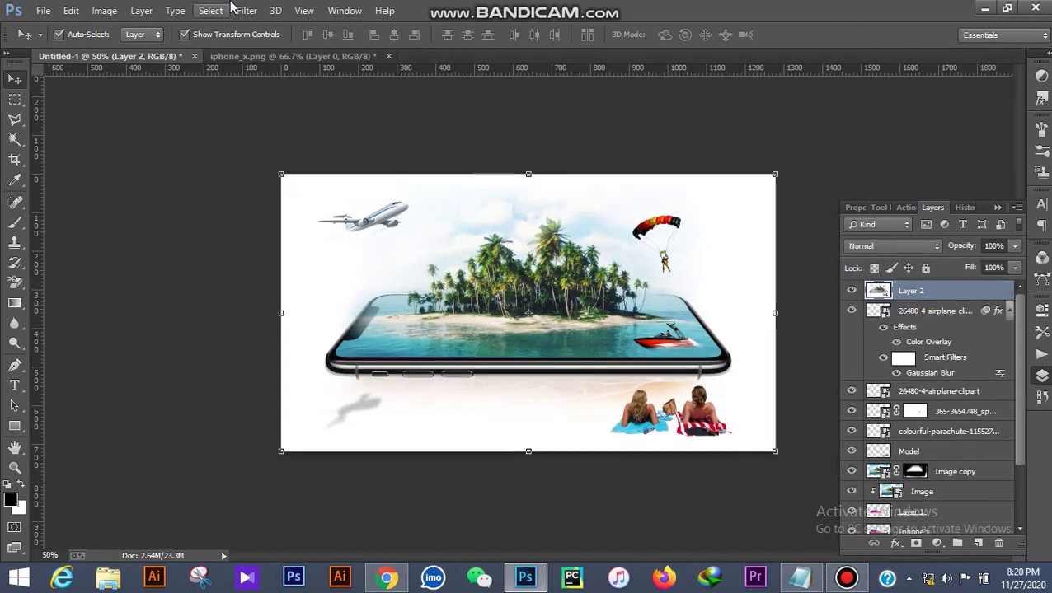
Apply the Camera Raw Filter to the merged layer with Temperature +3, Exposure -0.15, Contrast +12, Clarity +16 and Vibrance +9, and deselect the layer
click(243, 12)
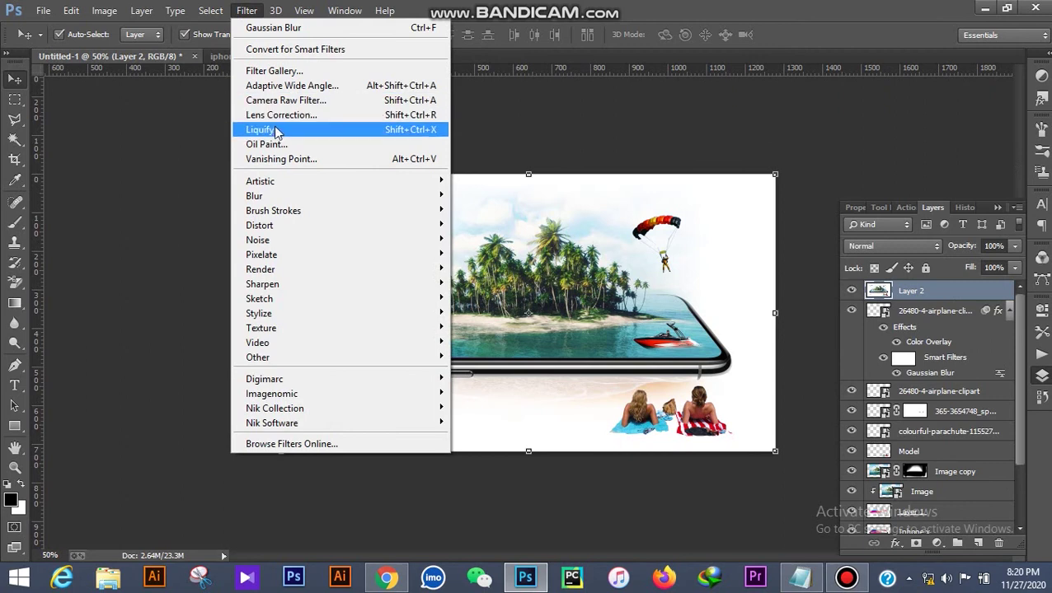
click(288, 105)
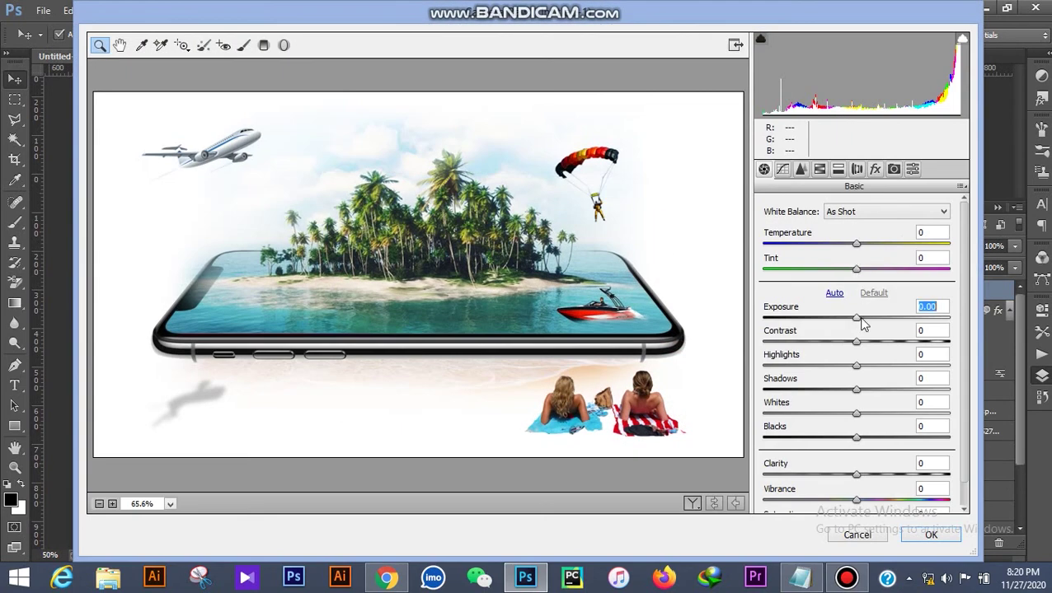
drag(862, 323, 869, 352)
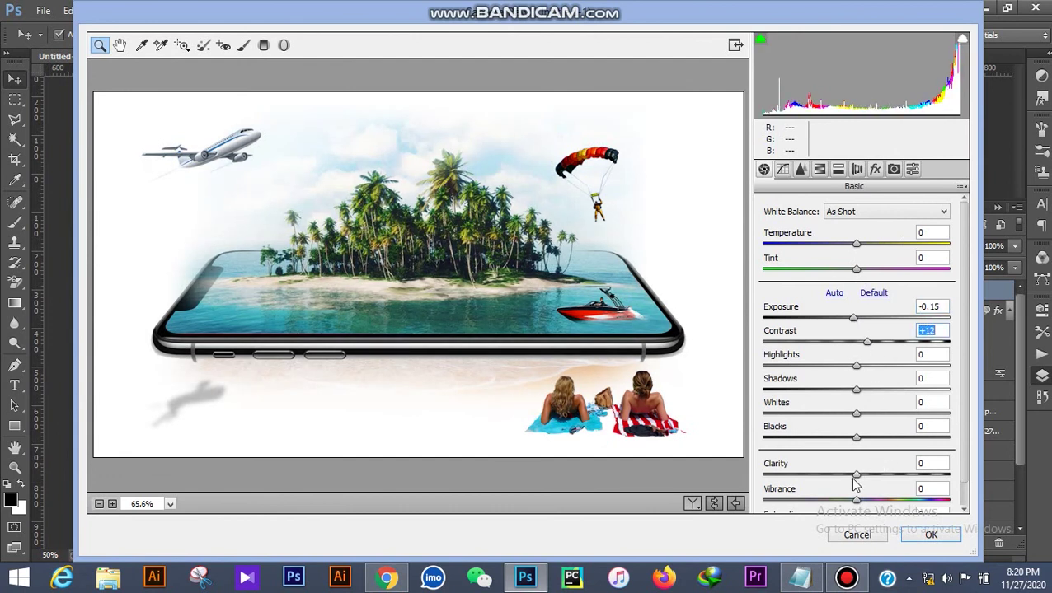
drag(854, 481, 871, 483)
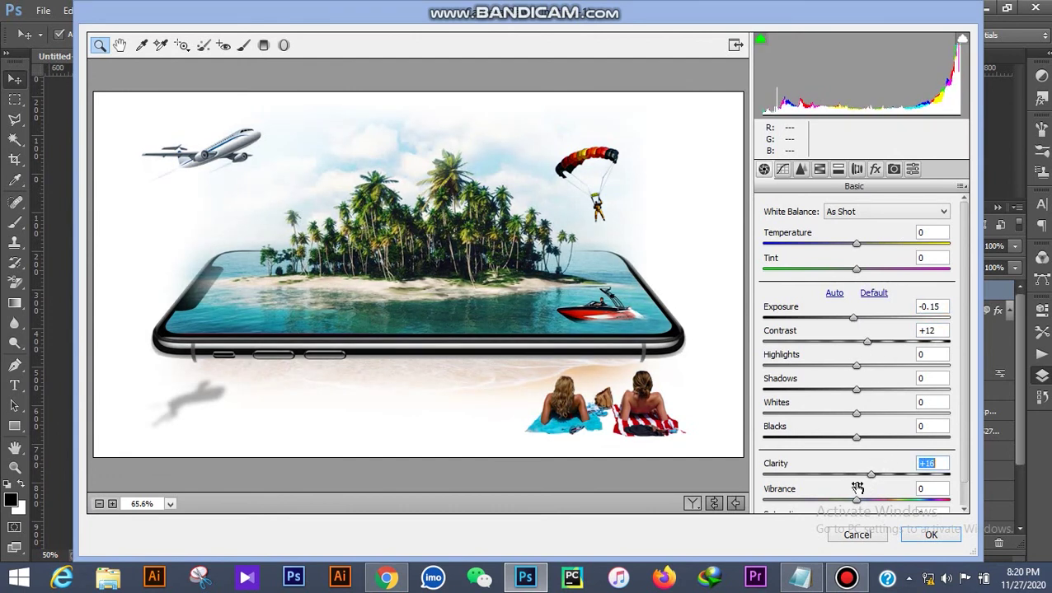
drag(857, 244, 860, 245)
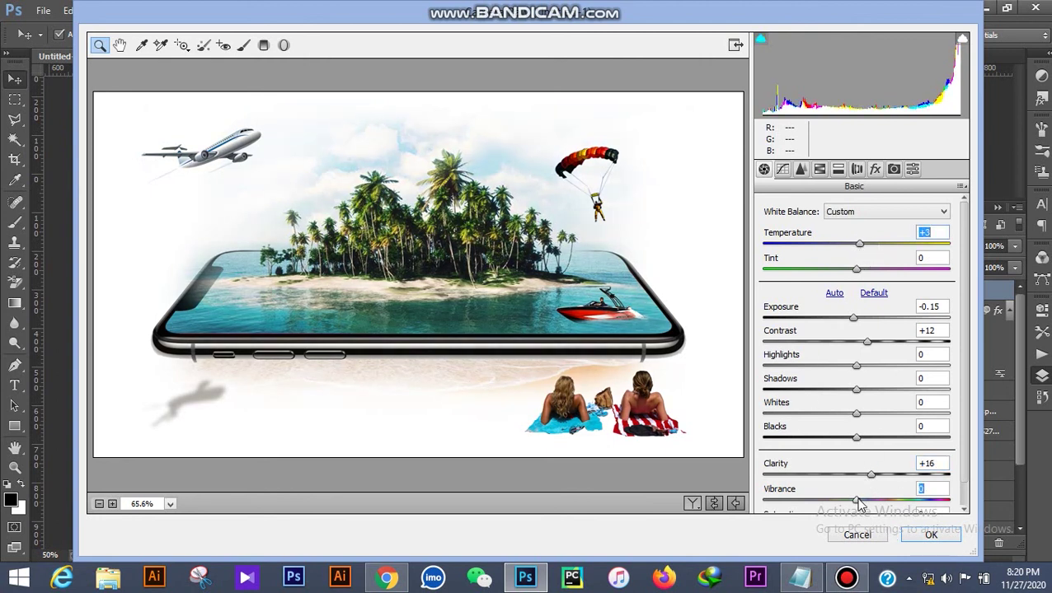
click(931, 535)
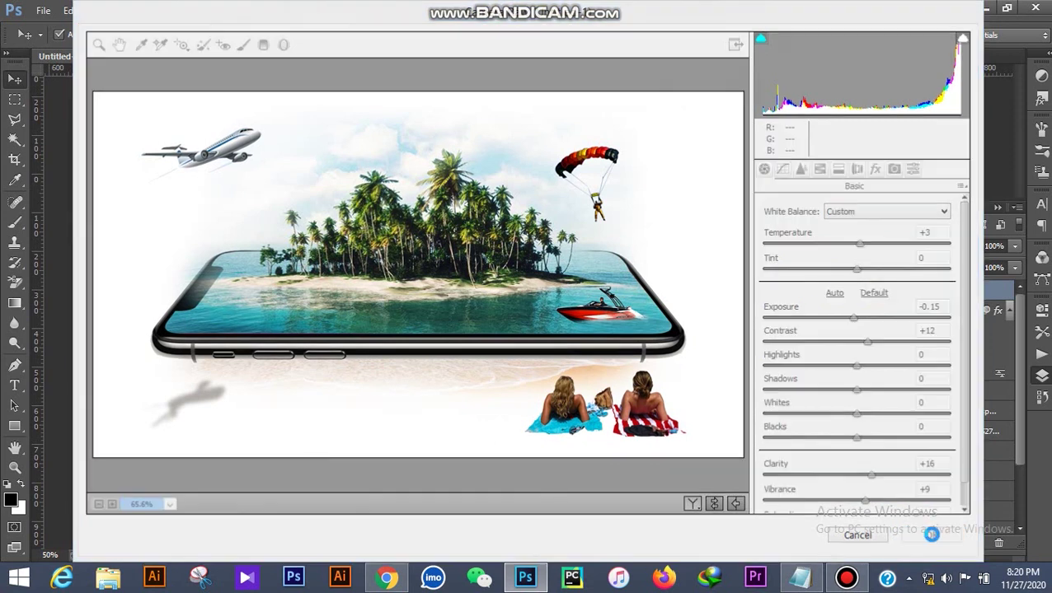
click(722, 113)
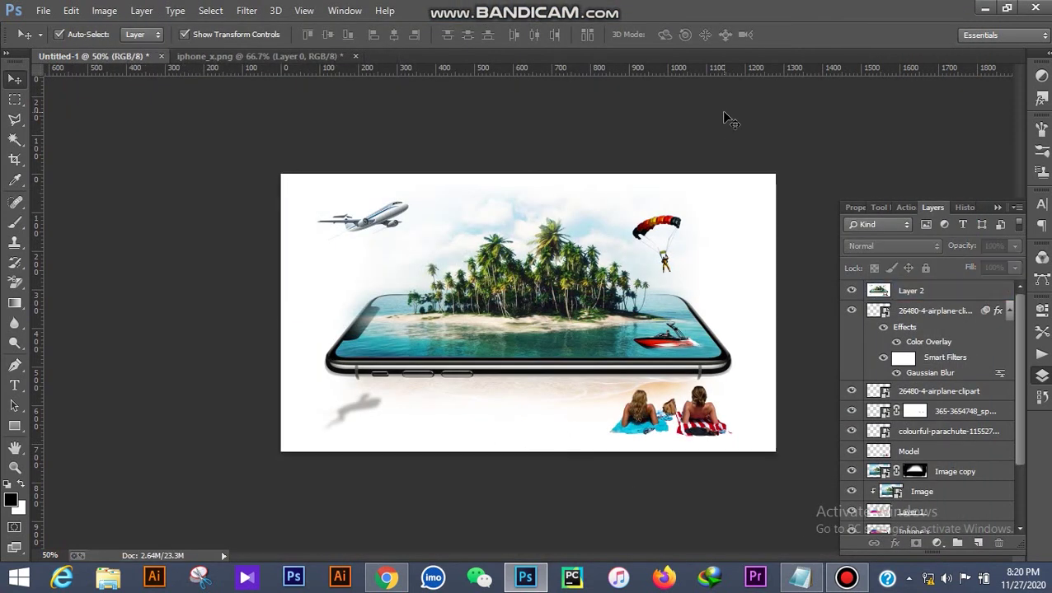
click(677, 237)
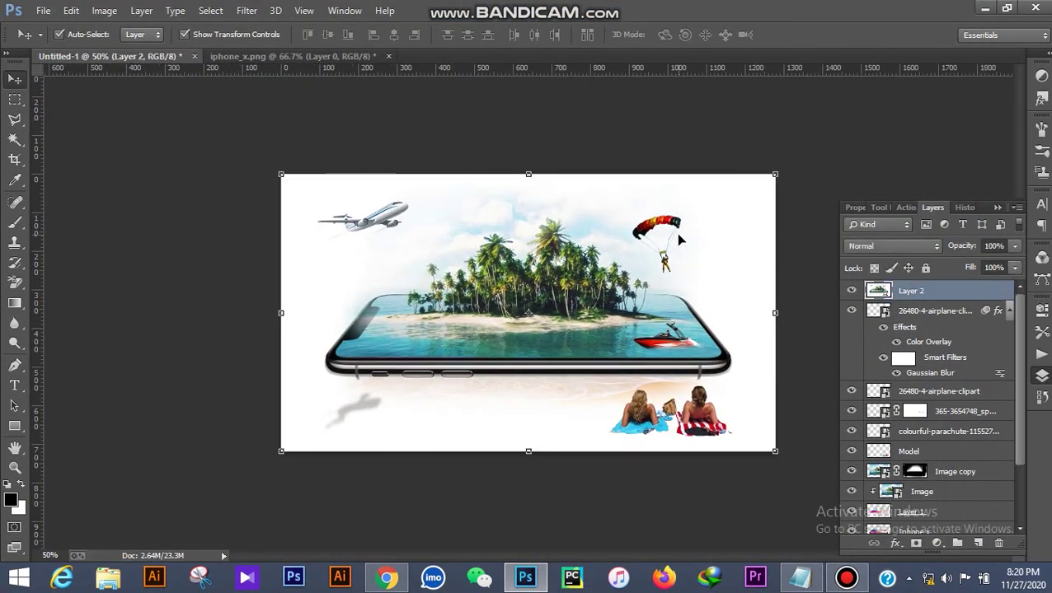
click(676, 138)
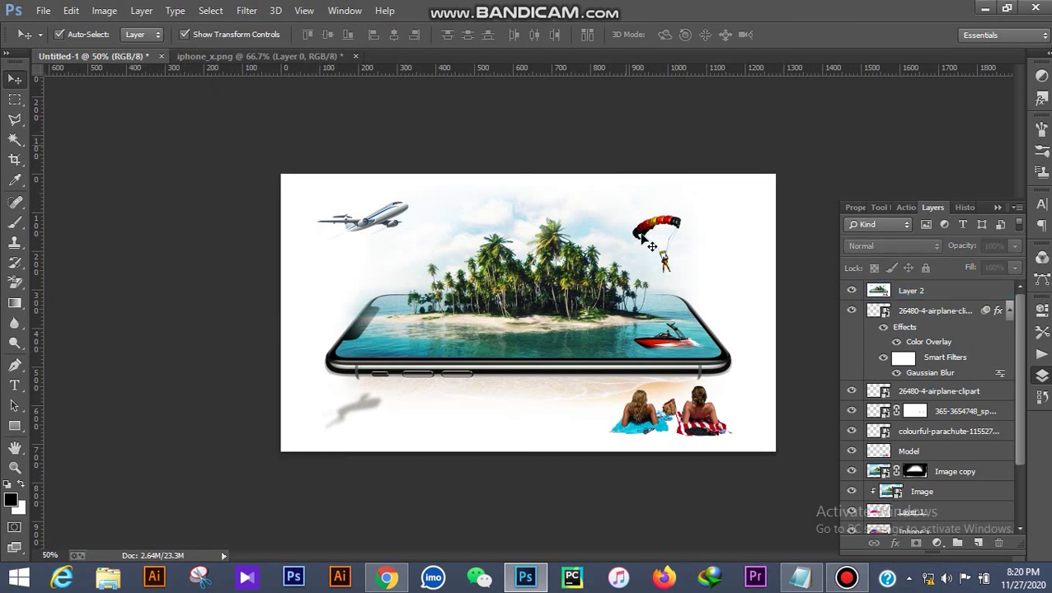
Add a Selective Color adjustment above the merged layer, raising Cyan to about +41% and increasing Magenta for the Reds
click(670, 321)
click(1041, 75)
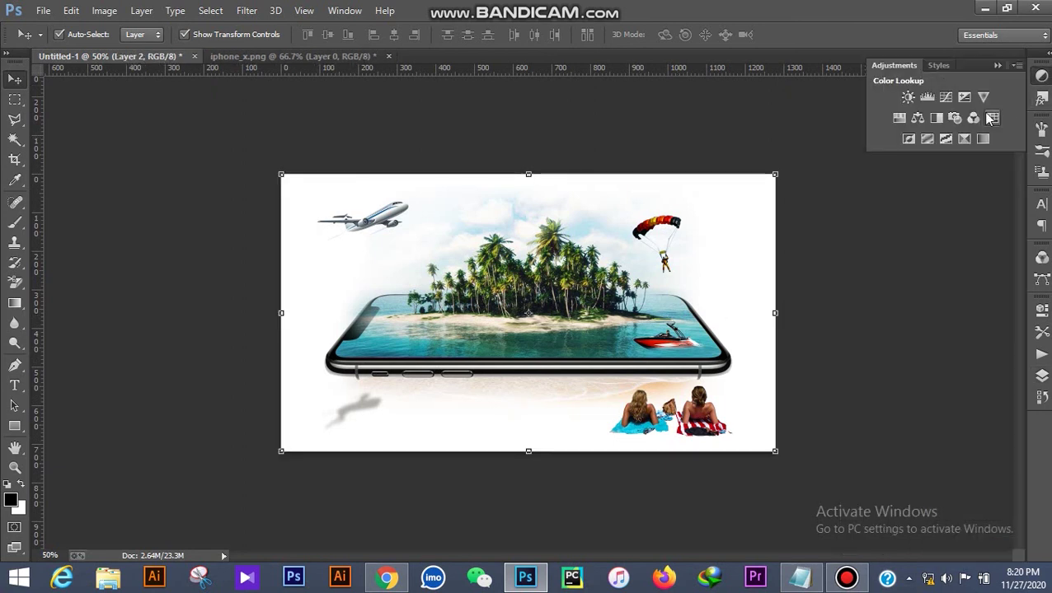
click(963, 139)
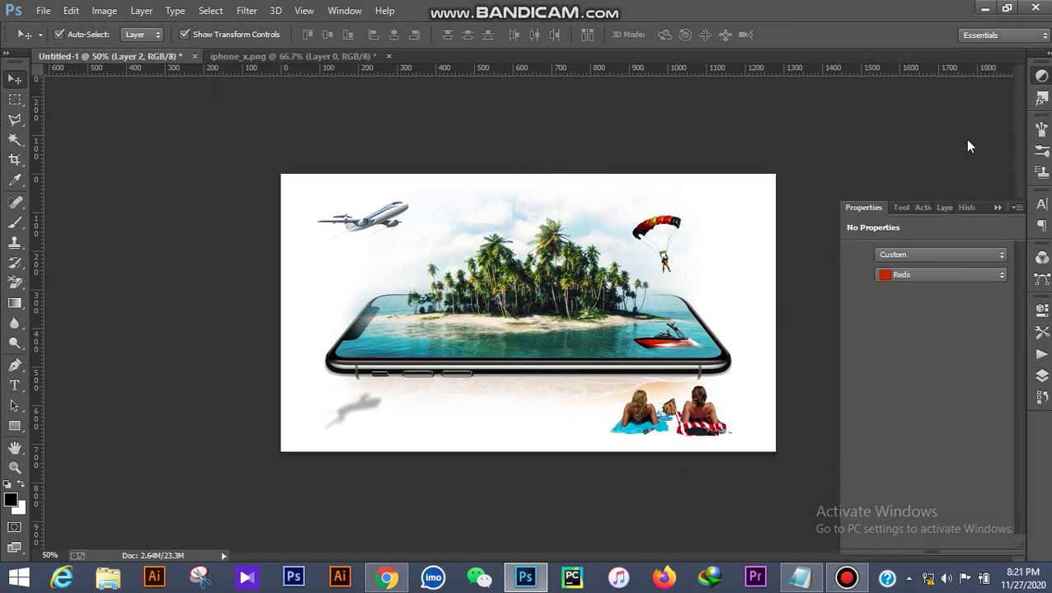
mouse_move(924, 310)
mouse_down()
mouse_move(943, 312)
mouse_move(912, 311)
mouse_up()
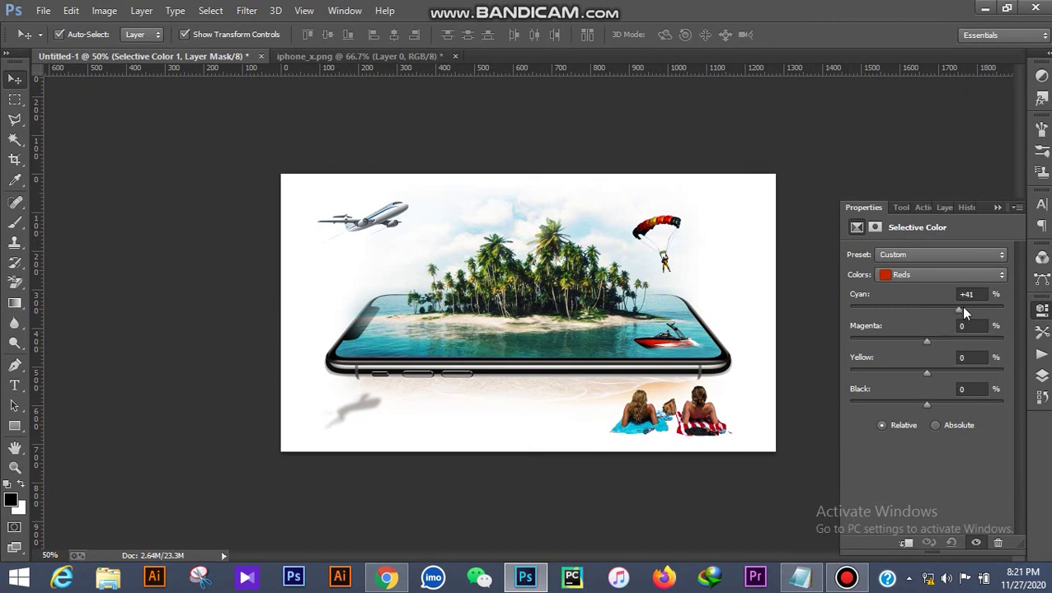
mouse_move(950, 340)
mouse_down()
mouse_move(961, 337)
mouse_move(894, 345)
mouse_move(954, 343)
mouse_up()
Add a Curves adjustment that slightly darkens the midtones with a point at Input 133, Output 122, and deselect it
click(1041, 75)
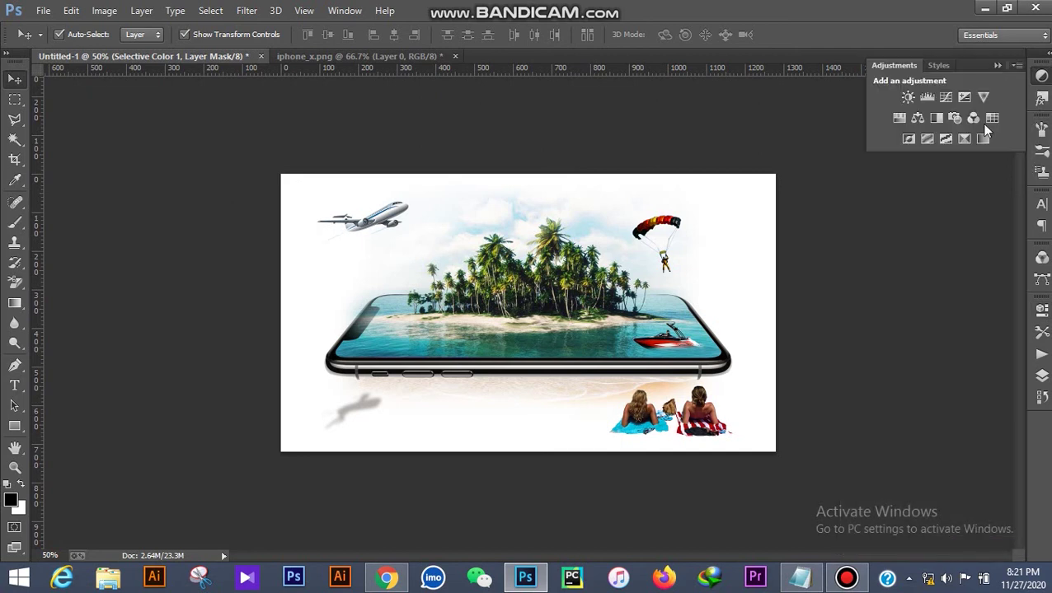
click(946, 98)
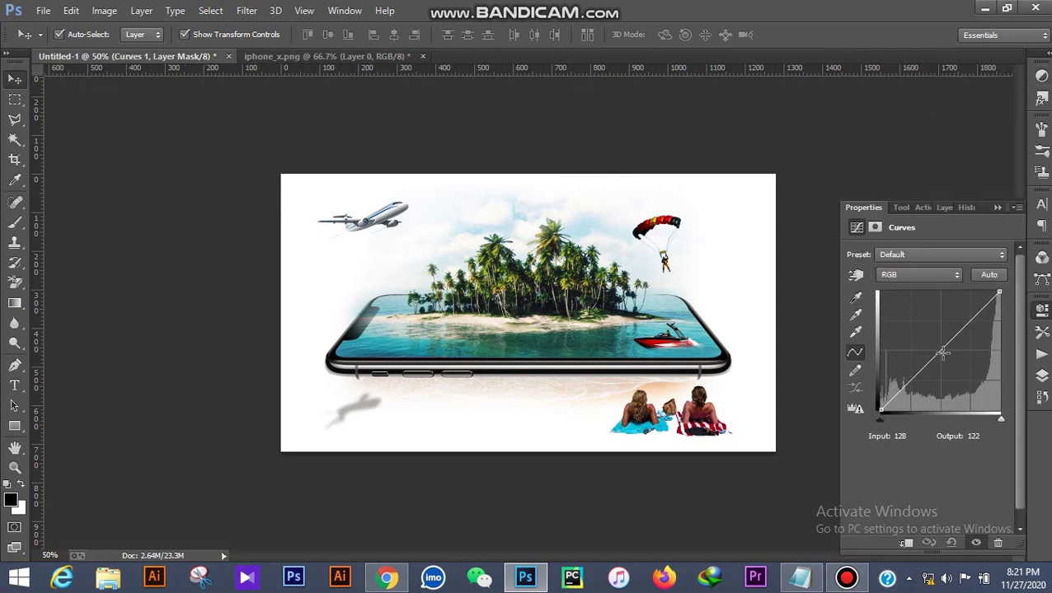
drag(941, 350, 943, 354)
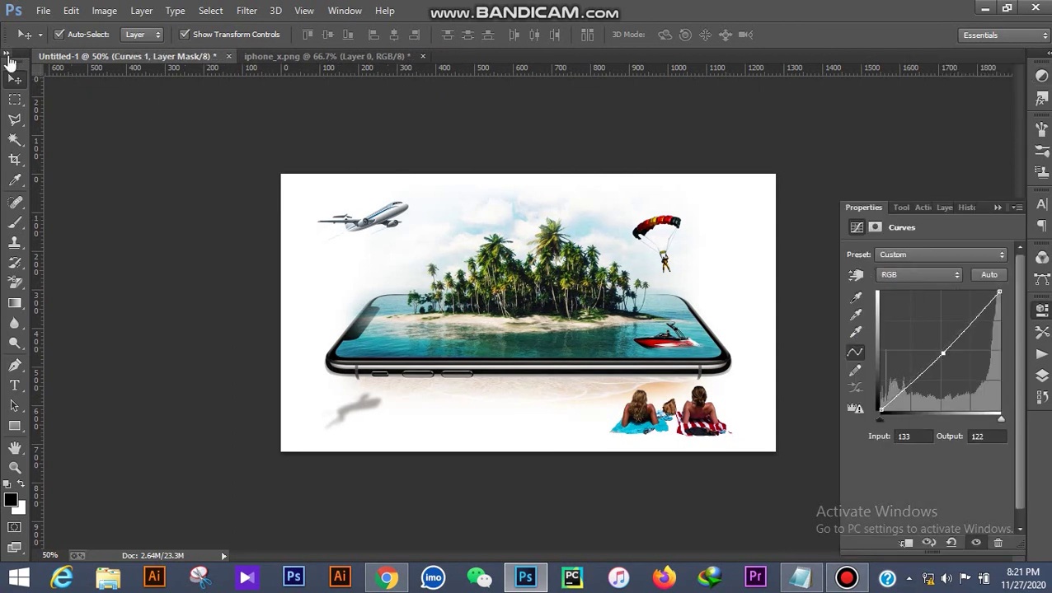
click(152, 120)
Examine the finished composition in full screen mode, including a close view of the island, and return to the standard screen mode
scroll(587, 273, down, 1)
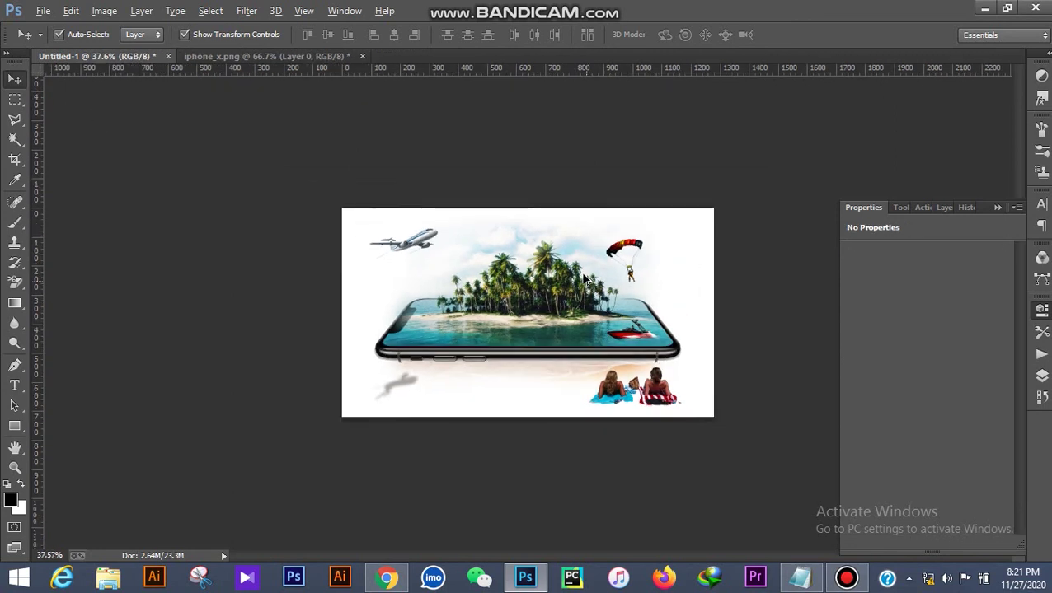
scroll(582, 273, up, 1)
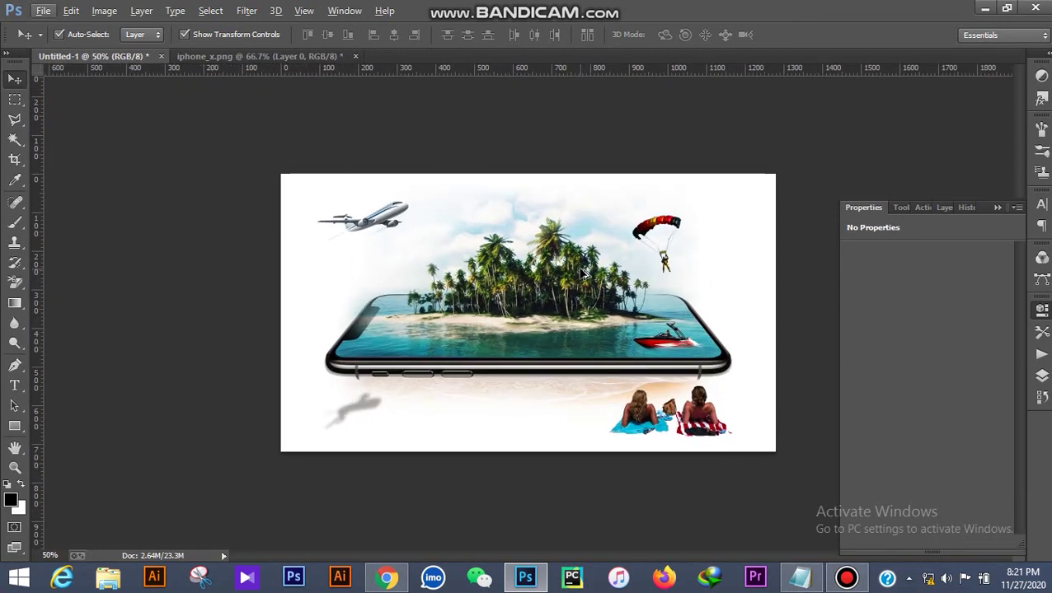
click(996, 207)
scroll(883, 296, up, 1)
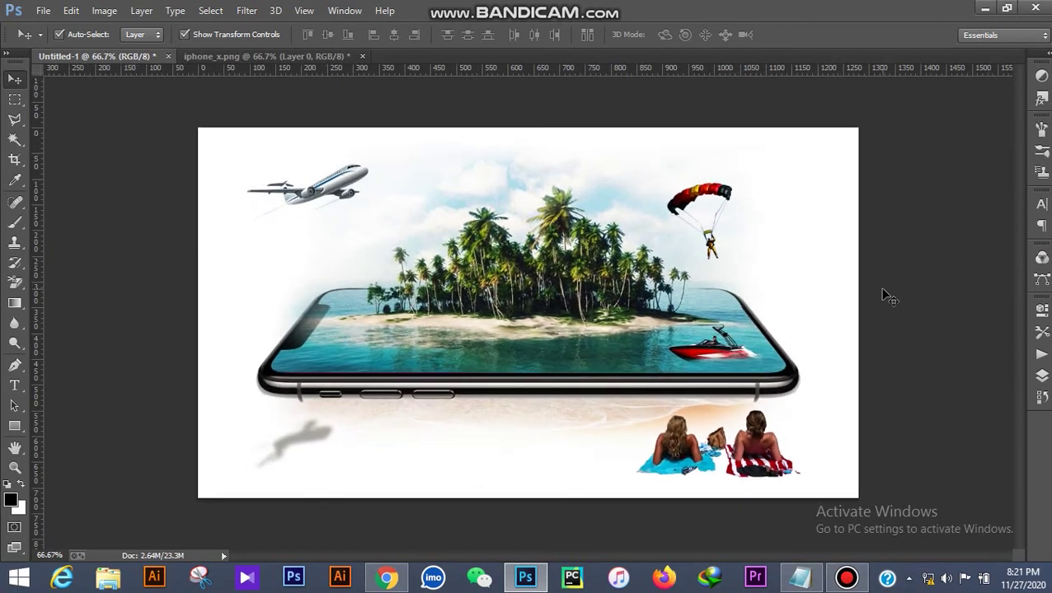
scroll(883, 296, down, 1)
scroll(882, 296, up, 1)
key(f)
key(f)
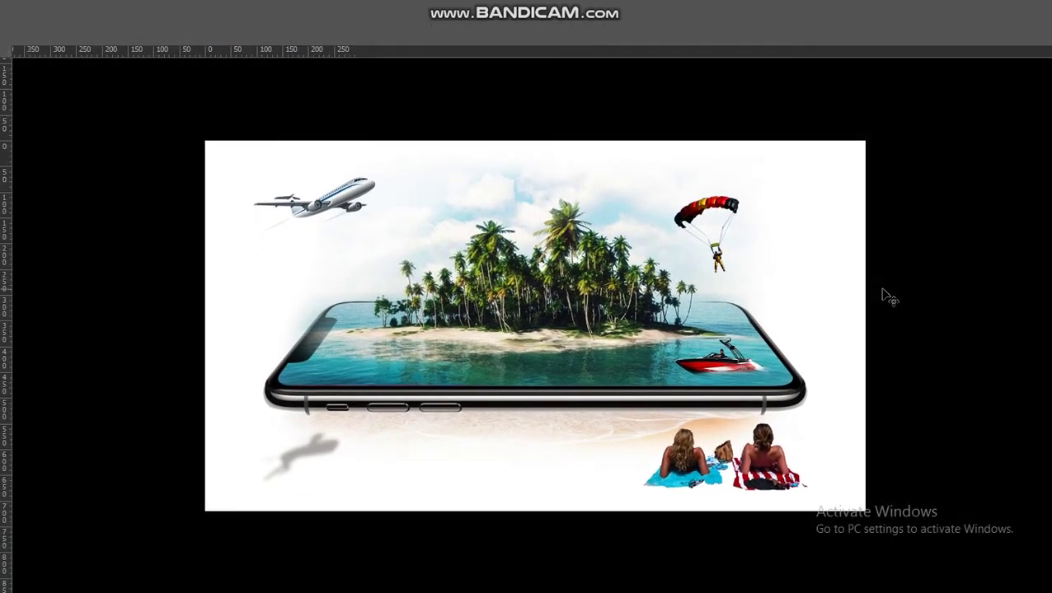
key(ctrl+plus)
key(ctrl+plus)
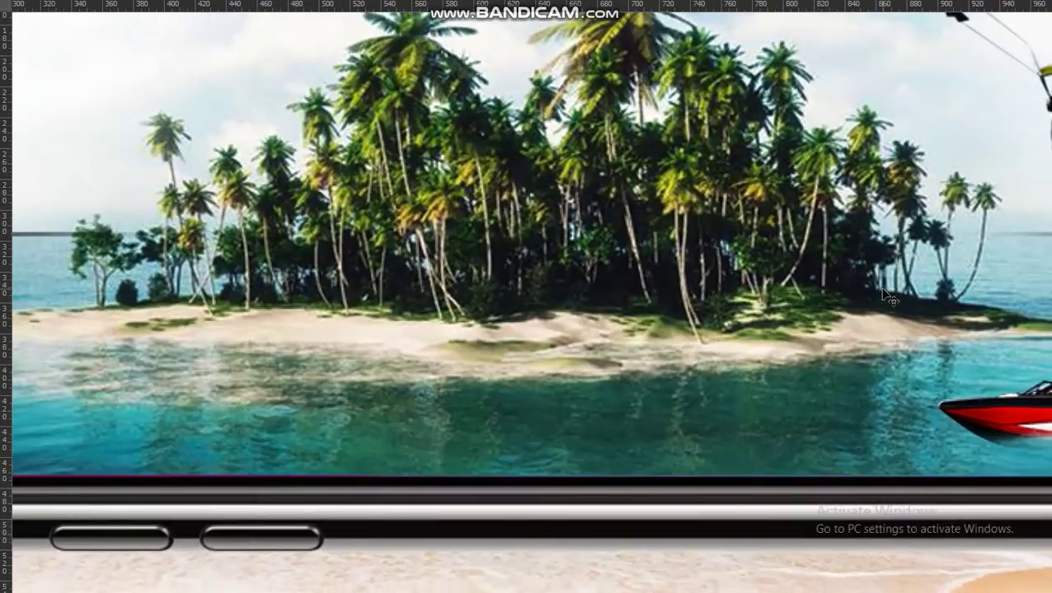
key(ctrl+minus)
key(ctrl+minus)
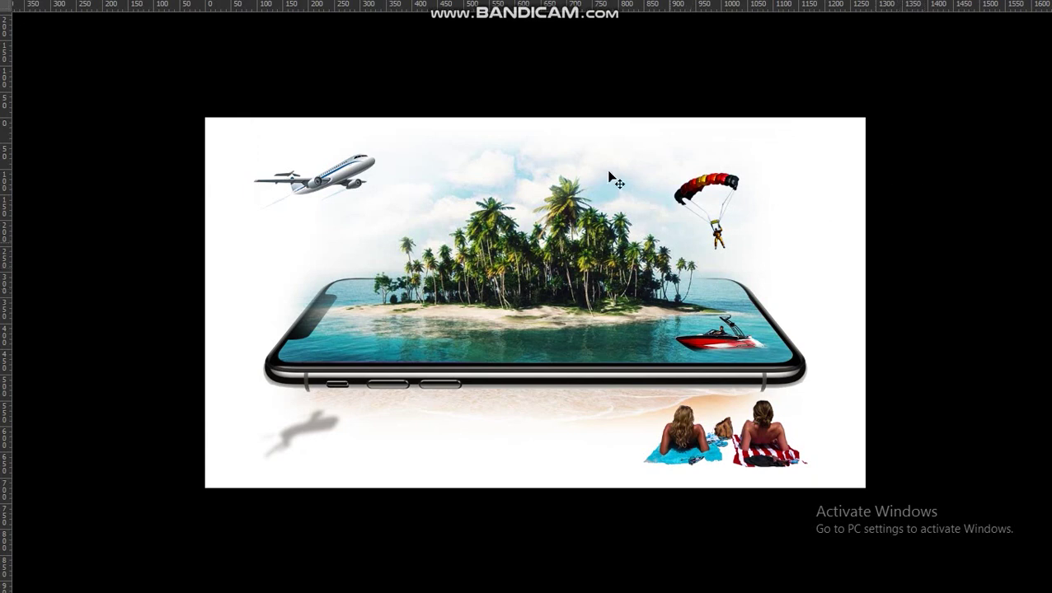
key(f)
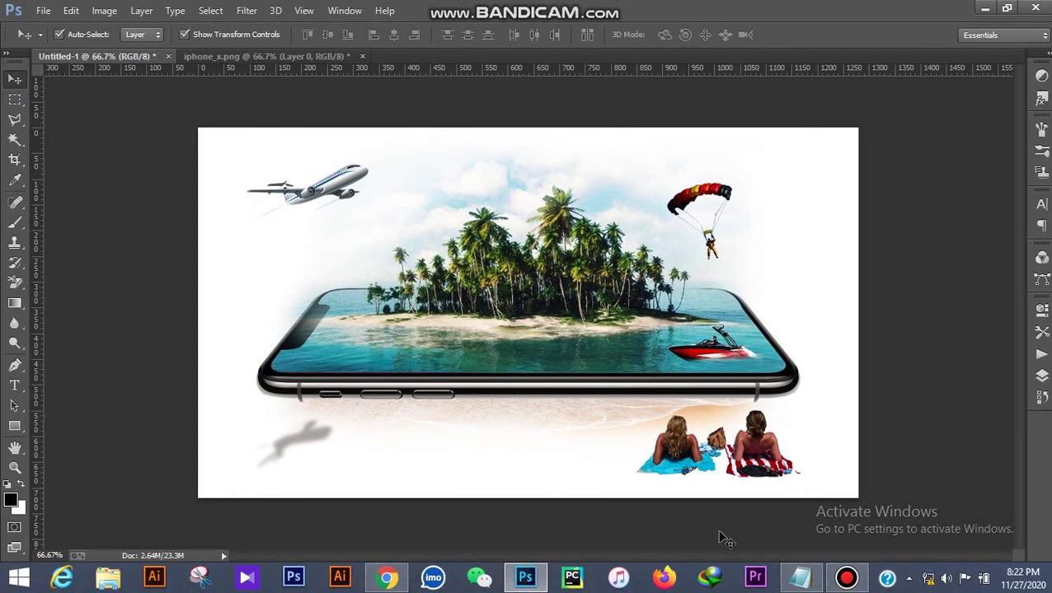